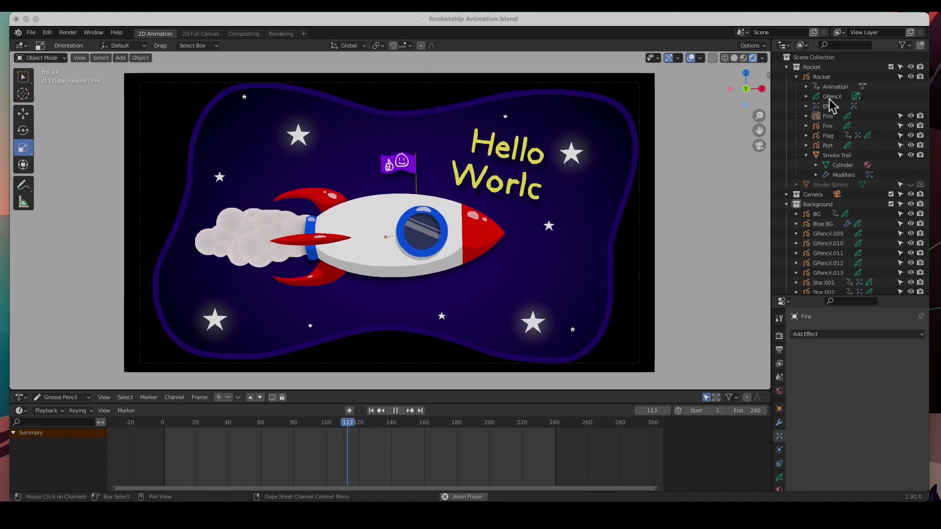
Inspect the effects and keyframes of the rocket and the large star near the flag, scrubbing and playing the finished animation.
{"action": "left_click", "coordinate": [824, 77]}
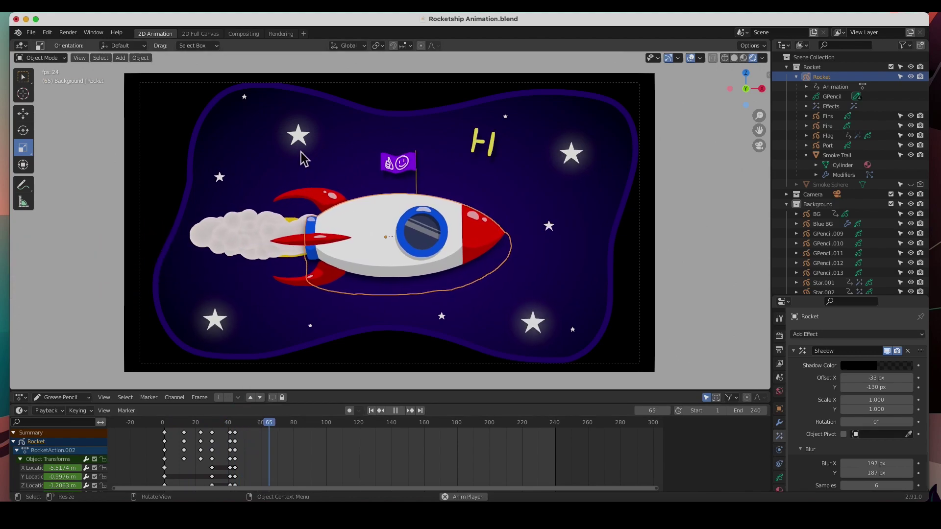
{"action": "left_click", "coordinate": [302, 141]}
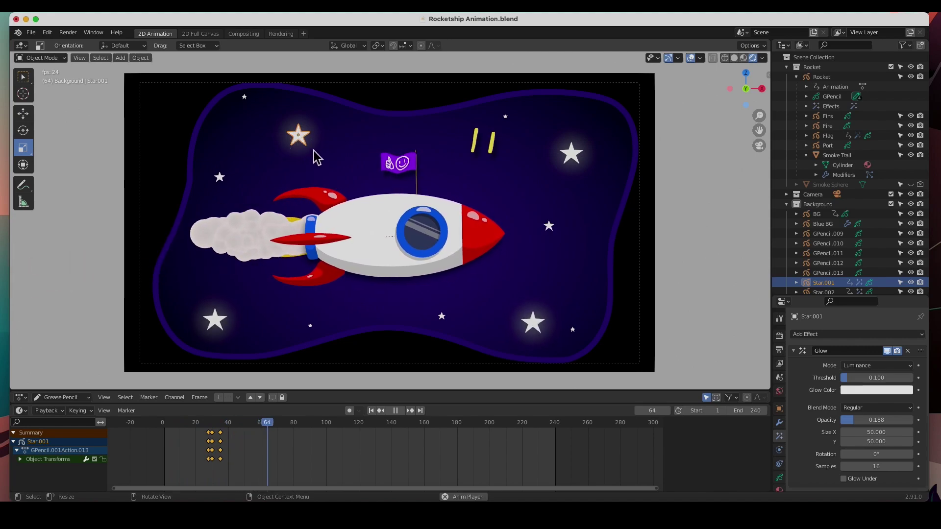
{"action": "left_click_drag", "start_coordinate": [406, 427], "coordinate": [246, 430]}
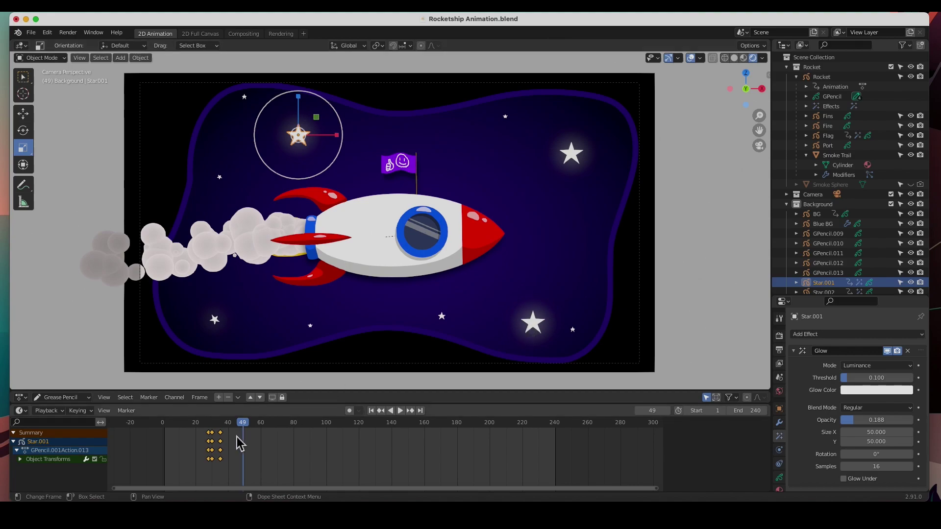
{"action": "left_click_drag", "start_coordinate": [244, 427], "coordinate": [275, 425]}
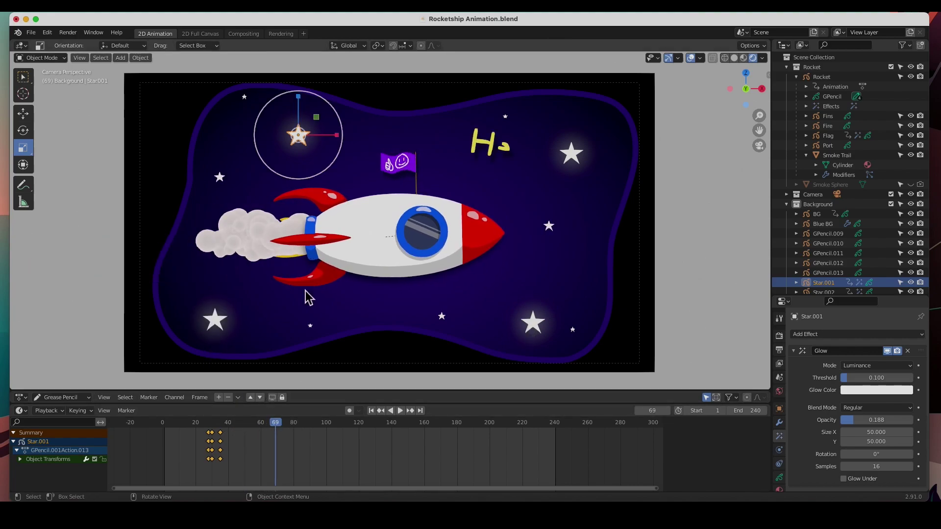
{"action": "left_click_drag", "start_coordinate": [279, 430], "coordinate": [168, 436]}
{"action": "key", "text": "space"}
{"action": "key", "text": "space"}
Select the rocket and examine its keyframed entrance by scrubbing and playing the first part of the timeline.
{"action": "left_click", "coordinate": [103, 297]}
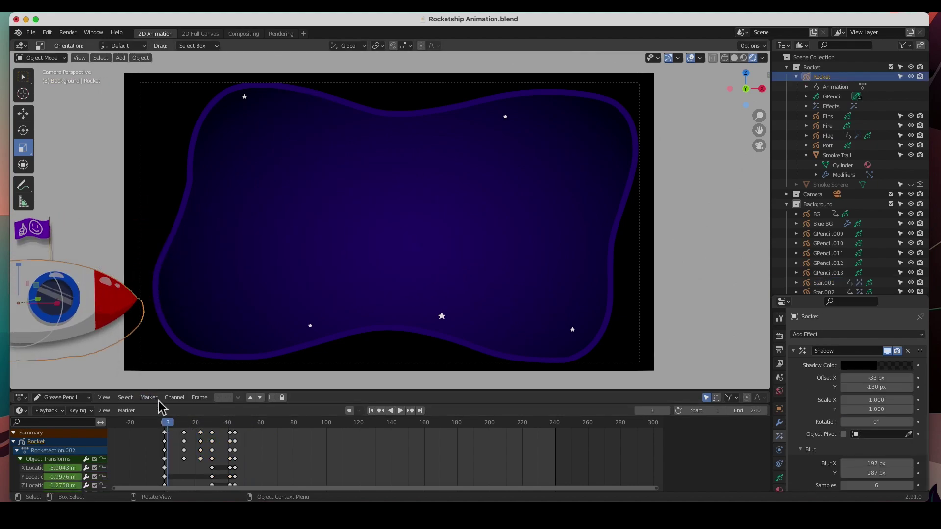
{"action": "left_click_drag", "start_coordinate": [167, 423], "coordinate": [196, 428]}
{"action": "key", "text": "space"}
{"action": "key", "text": "space"}
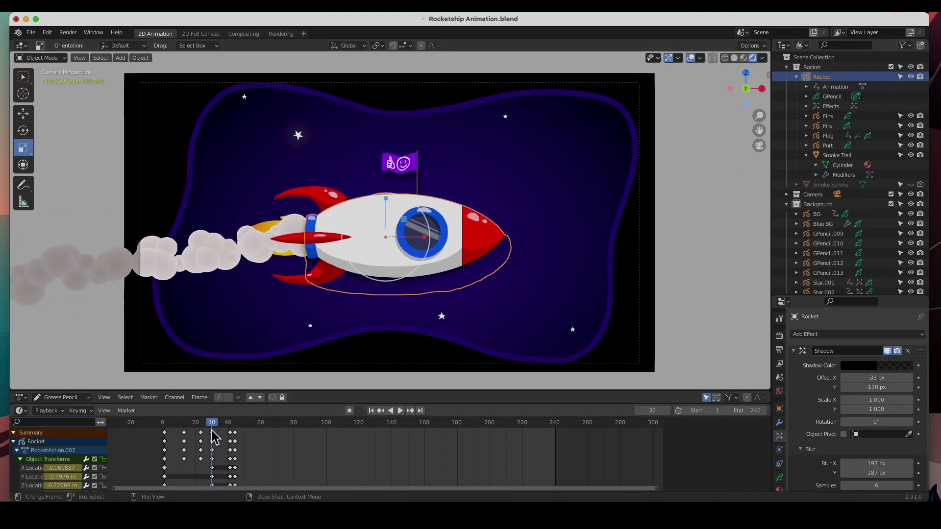
{"action": "mouse_move", "coordinate": [216, 429]}
{"action": "left_mouse_down"}
{"action": "mouse_move", "coordinate": [195, 431]}
{"action": "mouse_move", "coordinate": [233, 431]}
{"action": "left_mouse_up"}
{"action": "key", "text": "space"}
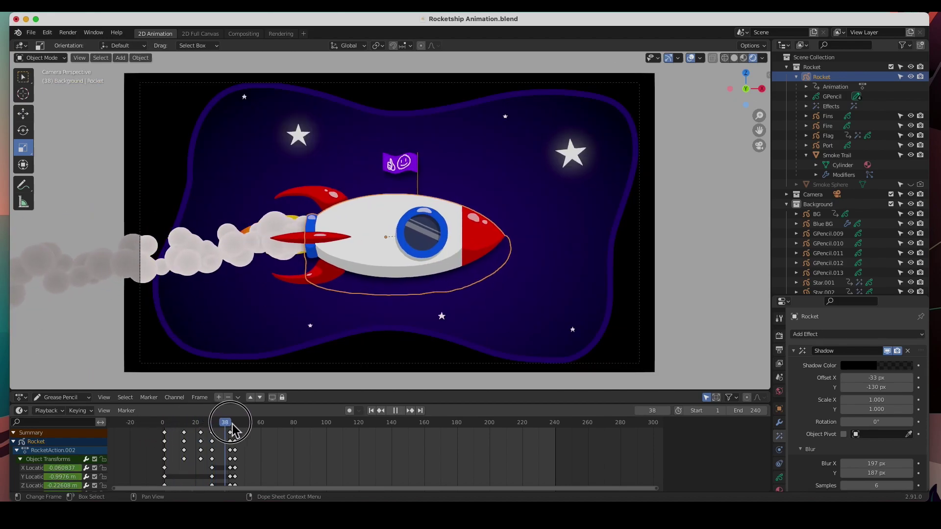
{"action": "key", "text": "space"}
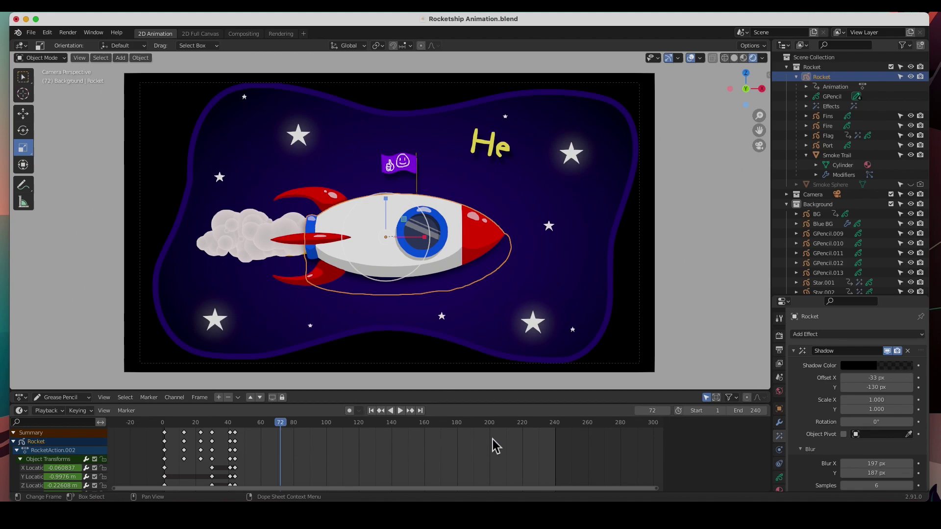
{"action": "left_click_drag", "start_coordinate": [234, 431], "coordinate": [230, 429]}
{"action": "key", "text": "space"}
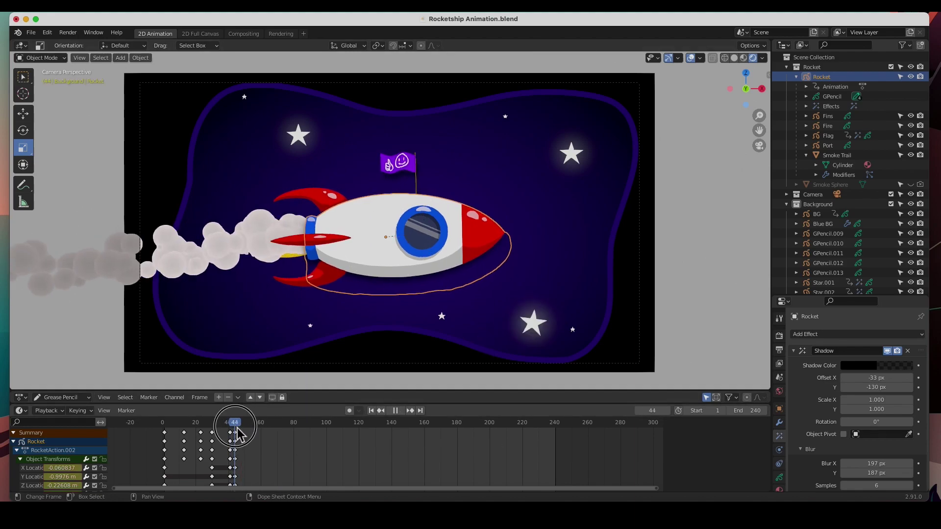
Scrub and play through the remaining frames to examine the stars, smoke trail and "Hello World!" lettering.
{"action": "mouse_move", "coordinate": [240, 431]}
{"action": "left_mouse_down"}
{"action": "mouse_move", "coordinate": [399, 414]}
{"action": "mouse_move", "coordinate": [331, 424]}
{"action": "mouse_move", "coordinate": [445, 424]}
{"action": "left_mouse_up"}
{"action": "key", "text": "space"}
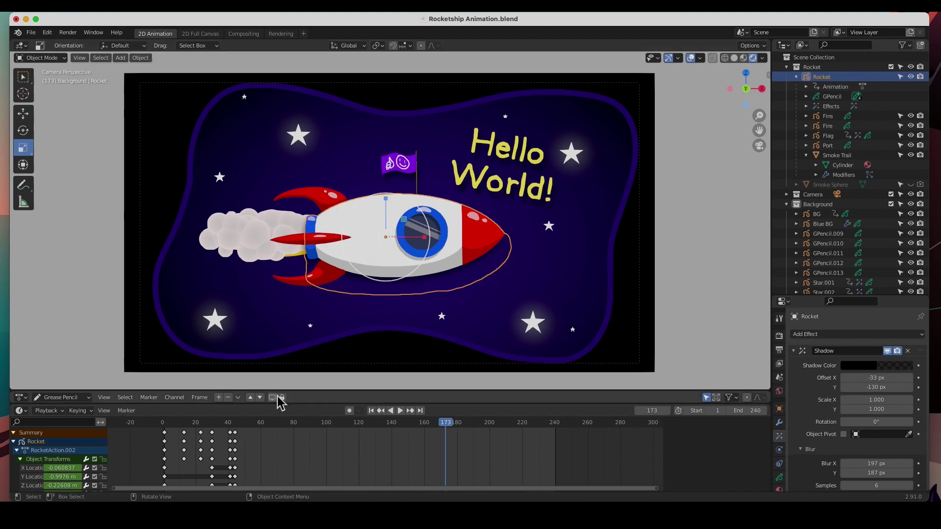
{"action": "key", "text": "space"}
{"action": "left_click", "coordinate": [233, 425]}
{"action": "mouse_move", "coordinate": [234, 424]}
{"action": "left_mouse_down"}
{"action": "mouse_move", "coordinate": [491, 430]}
{"action": "mouse_move", "coordinate": [185, 436]}
{"action": "mouse_move", "coordinate": [209, 433]}
{"action": "left_mouse_up"}
{"action": "key", "text": "space"}
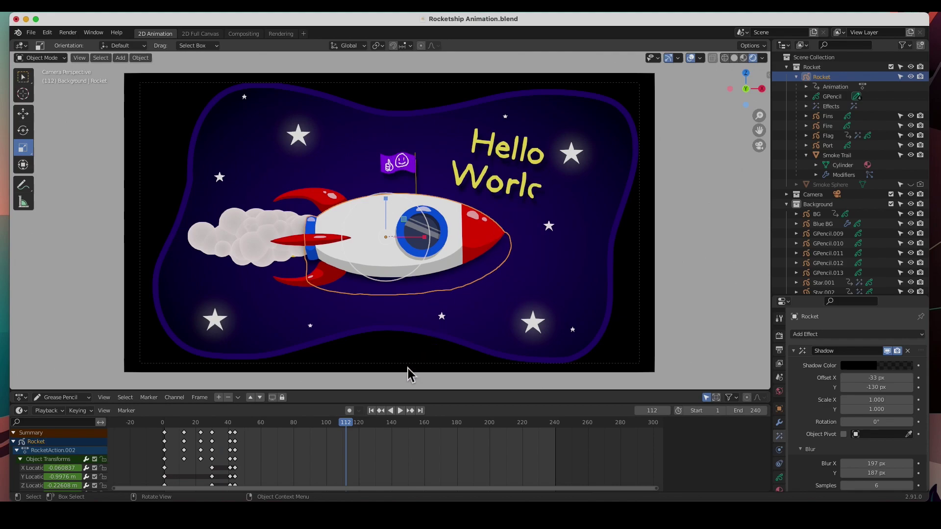
{"action": "mouse_move", "coordinate": [353, 430]}
{"action": "left_mouse_down"}
{"action": "mouse_move", "coordinate": [288, 435]}
{"action": "mouse_move", "coordinate": [360, 434]}
{"action": "mouse_move", "coordinate": [263, 440]}
{"action": "mouse_move", "coordinate": [365, 440]}
{"action": "mouse_move", "coordinate": [161, 433]}
{"action": "mouse_move", "coordinate": [406, 445]}
{"action": "mouse_move", "coordinate": [205, 444]}
{"action": "mouse_move", "coordinate": [189, 441]}
{"action": "mouse_move", "coordinate": [413, 443]}
{"action": "left_mouse_up"}
{"action": "key", "text": "space"}
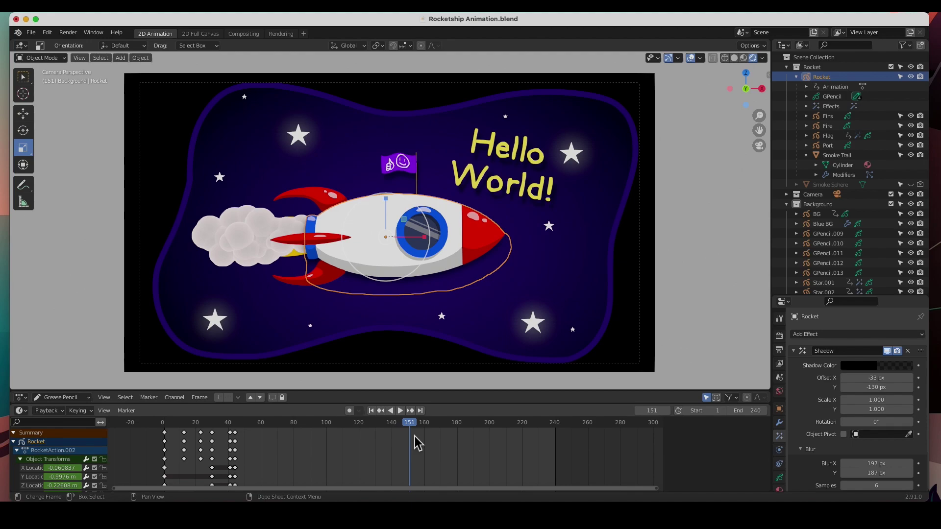
Open the recent file Rocketship4.blend without saving the current one, and switch the viewport to rendered shading.
{"action": "left_click", "coordinate": [28, 35]}
{"action": "mouse_move", "coordinate": [64, 60]}
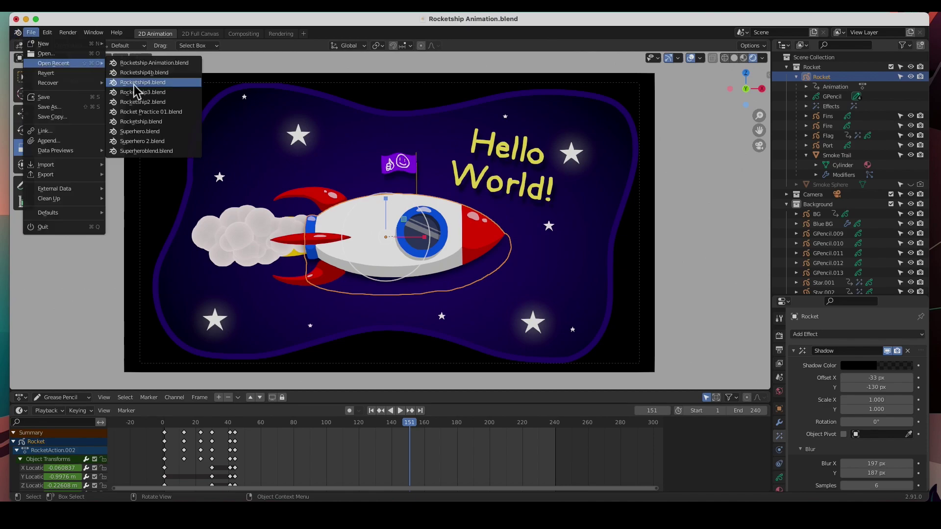
{"action": "left_click", "coordinate": [134, 84]}
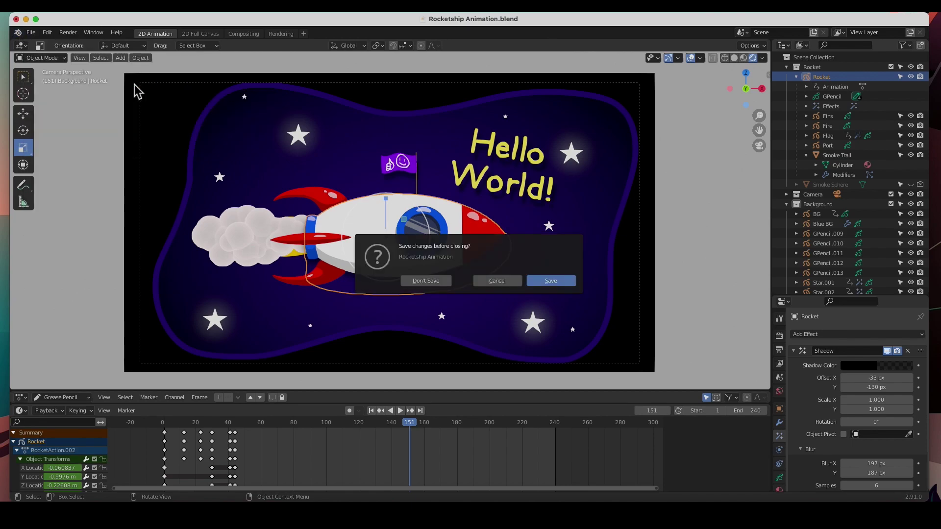
{"action": "left_click", "coordinate": [429, 281]}
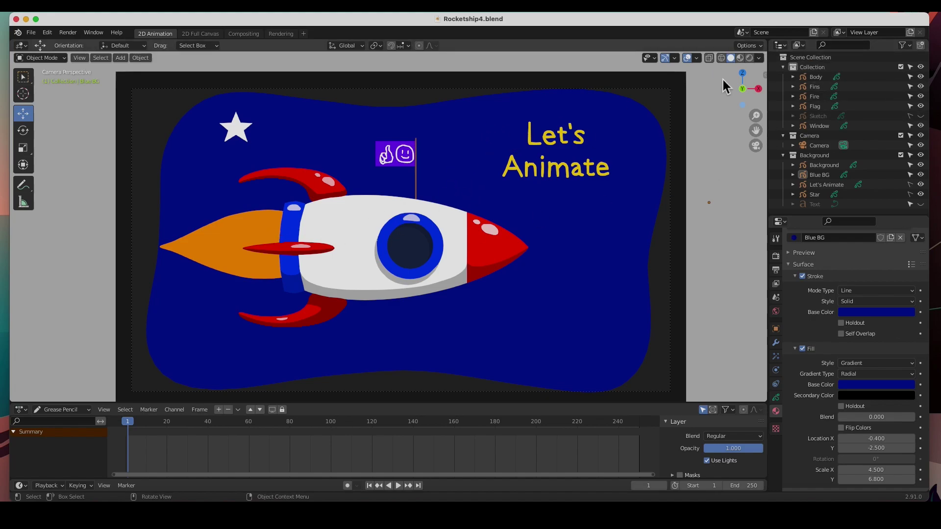
{"action": "left_click", "coordinate": [749, 58]}
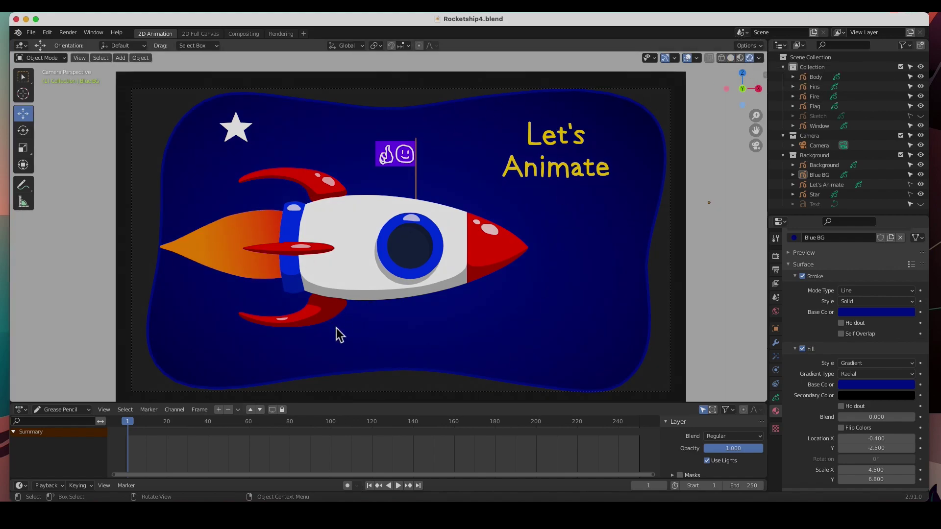
Try moving the rocket's body, window and flame separately, and undo those moves.
{"action": "left_click", "coordinate": [364, 246]}
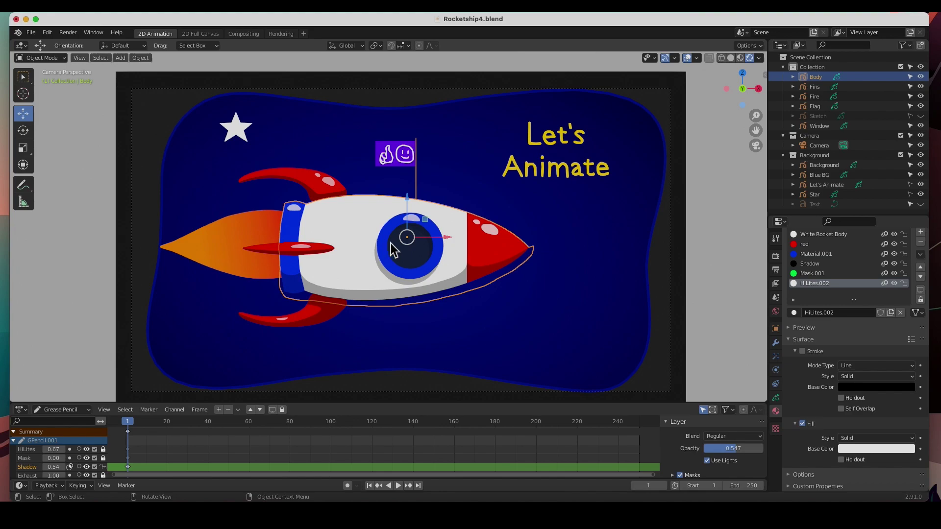
{"action": "left_click_drag", "start_coordinate": [412, 248], "coordinate": [604, 93]}
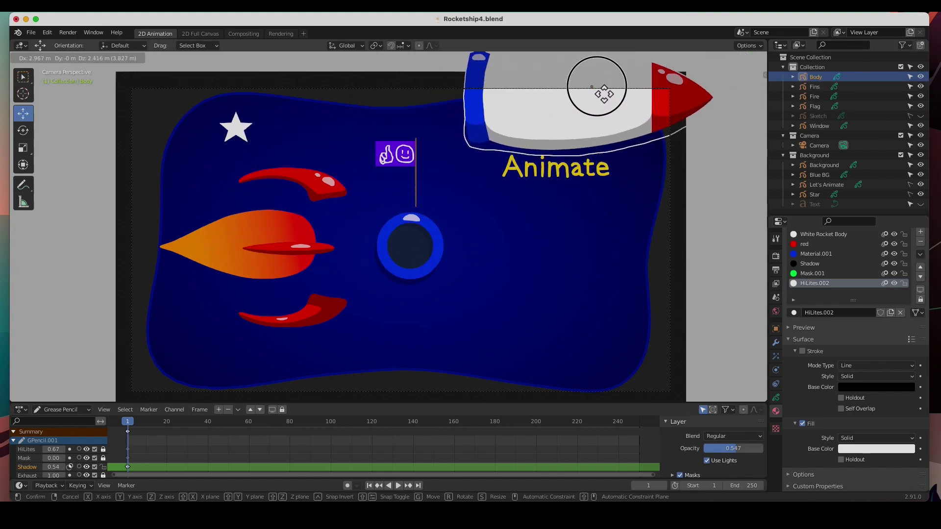
{"action": "left_click", "coordinate": [420, 256]}
{"action": "left_click_drag", "start_coordinate": [420, 256], "coordinate": [621, 323]}
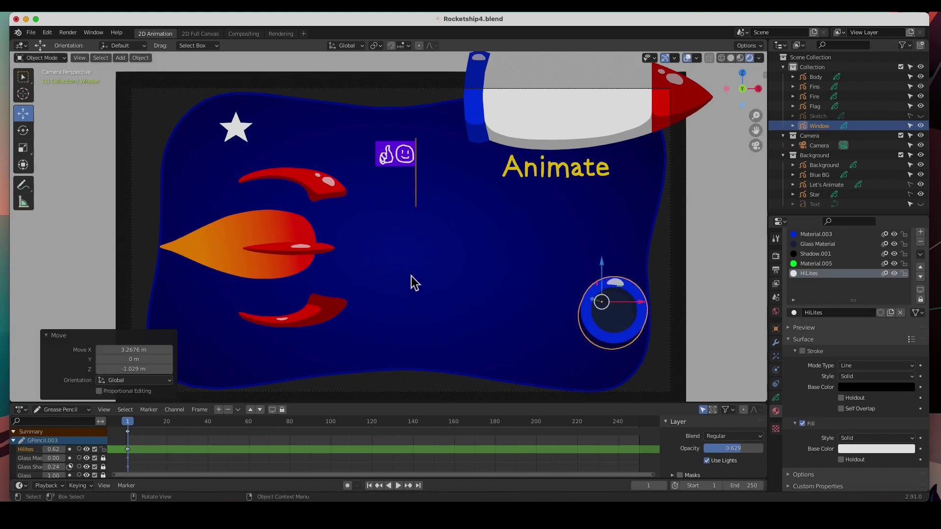
{"action": "left_click", "coordinate": [298, 245]}
{"action": "left_click_drag", "start_coordinate": [401, 244], "coordinate": [255, 195]}
{"action": "key", "text": "super+z"}
{"action": "key", "text": "super+z"}
{"action": "key", "text": "super+z"}
{"action": "key", "text": "super+z"}
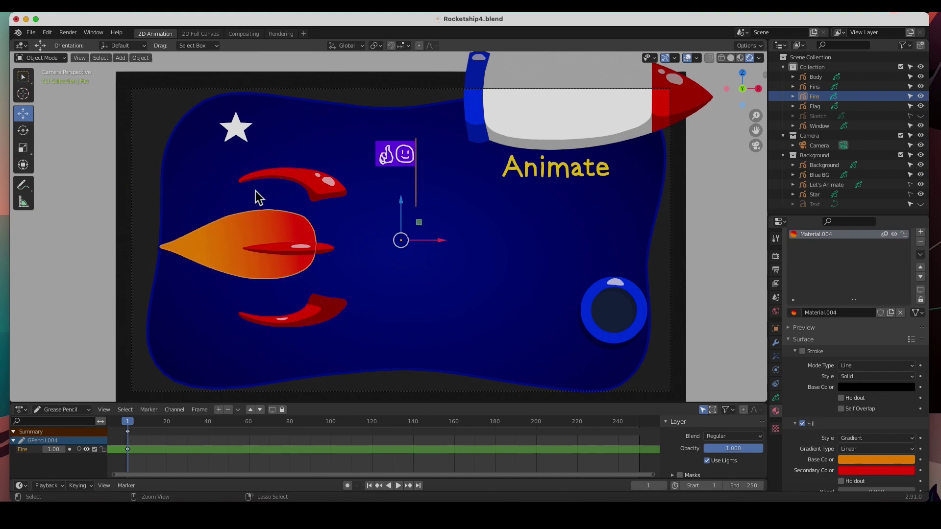
{"action": "key", "text": "super+z"}
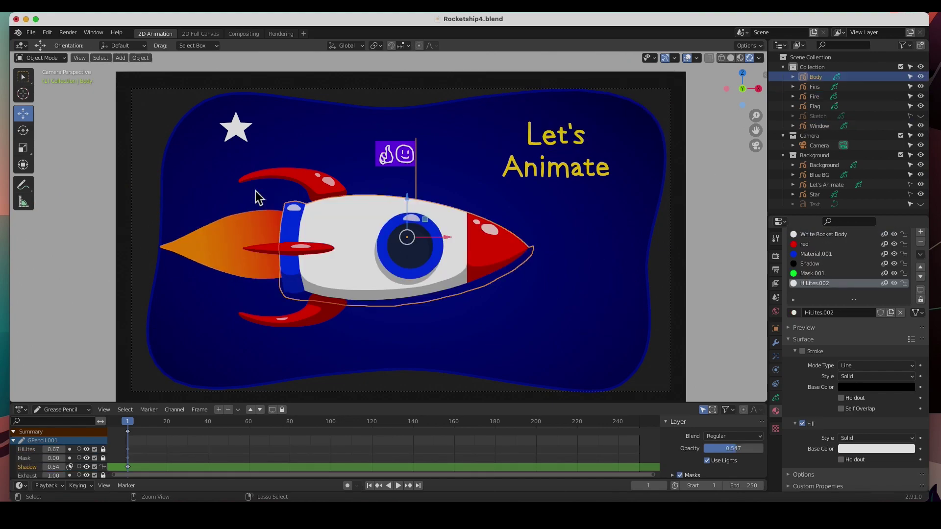
Parent the window, flag, fire and fins to the rocket body as objects, keeping their transforms.
{"action": "left_click", "coordinate": [366, 243]}
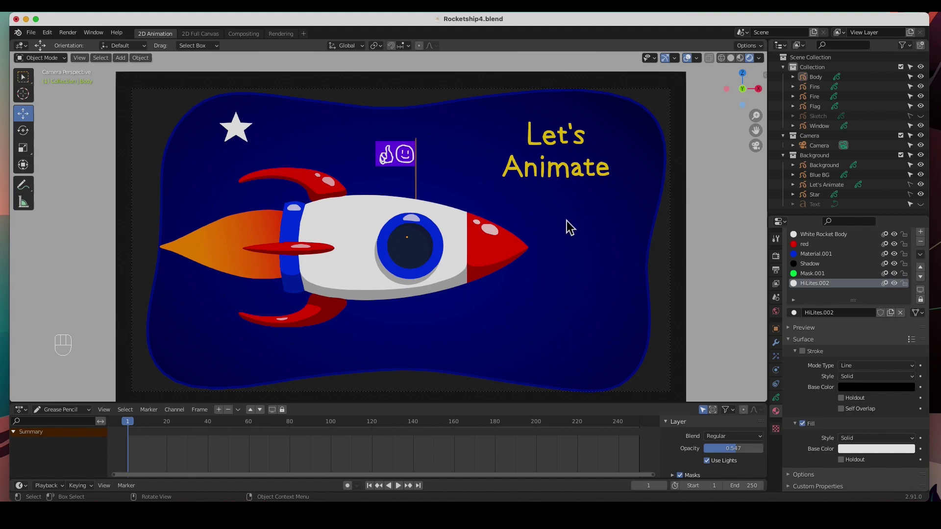
{"action": "left_click", "coordinate": [816, 127]}
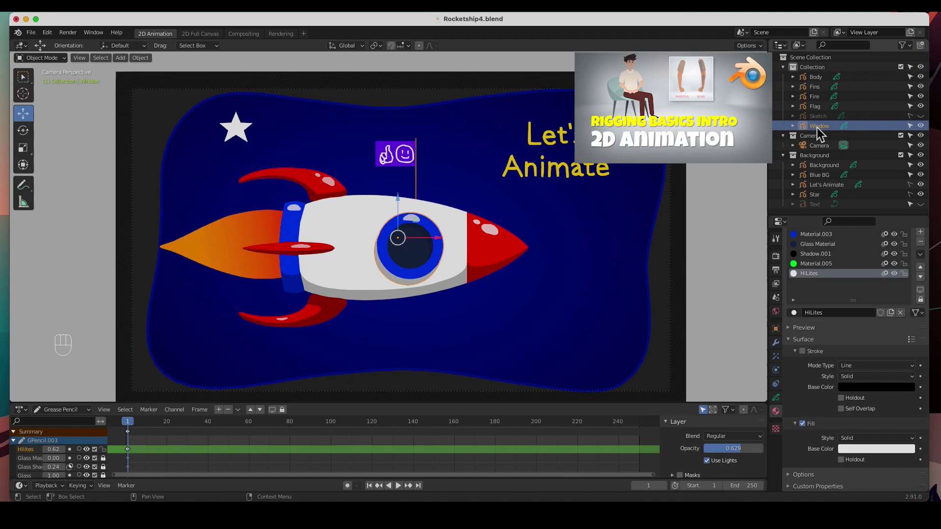
{"action": "left_click", "coordinate": [816, 106], "text": "super"}
{"action": "left_click", "coordinate": [815, 97], "text": "super"}
{"action": "left_click", "coordinate": [815, 87], "text": "super"}
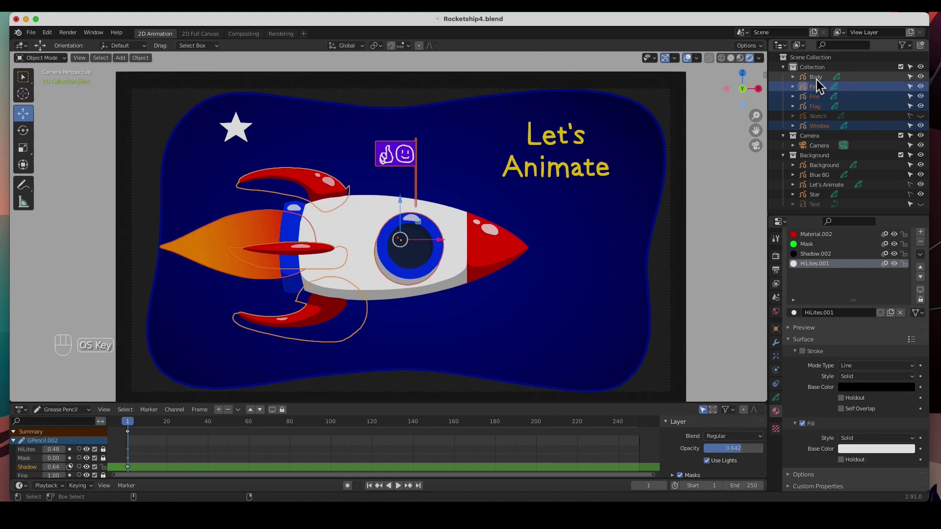
{"action": "left_click", "coordinate": [816, 79], "text": "super"}
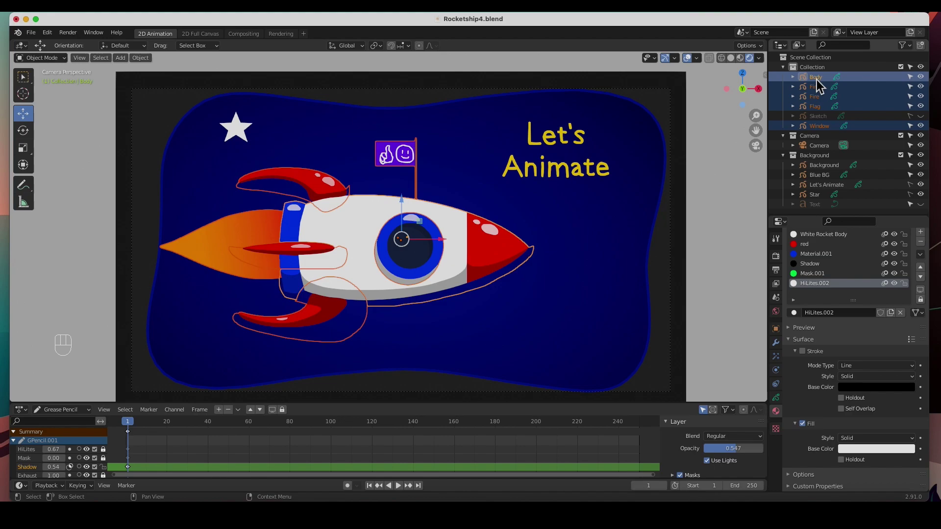
{"action": "key", "text": "super+p"}
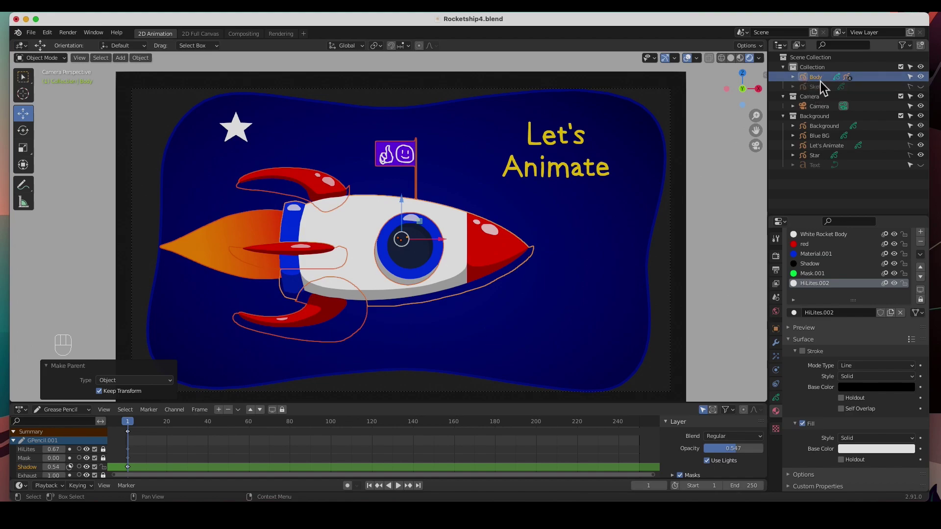
Test the parenting by moving only the rocket body, and undo the move.
{"action": "left_click", "coordinate": [696, 225]}
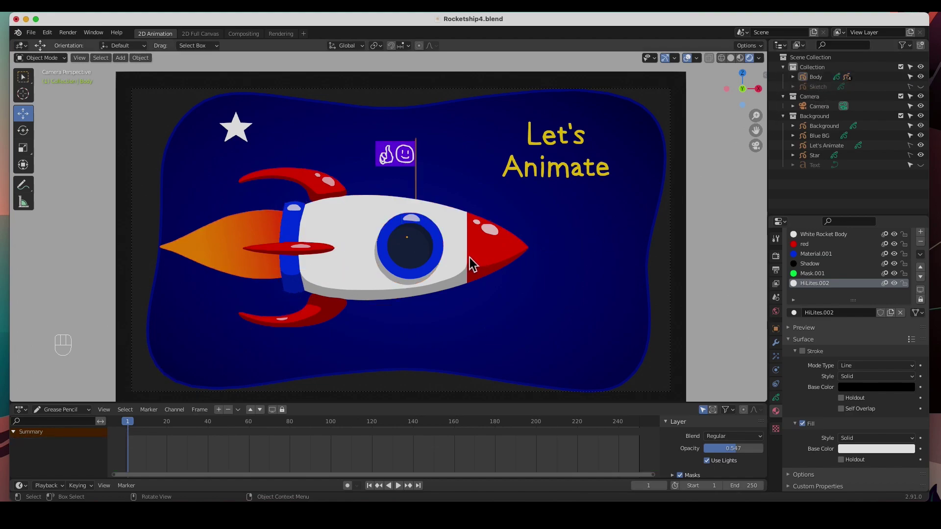
{"action": "left_click", "coordinate": [469, 243]}
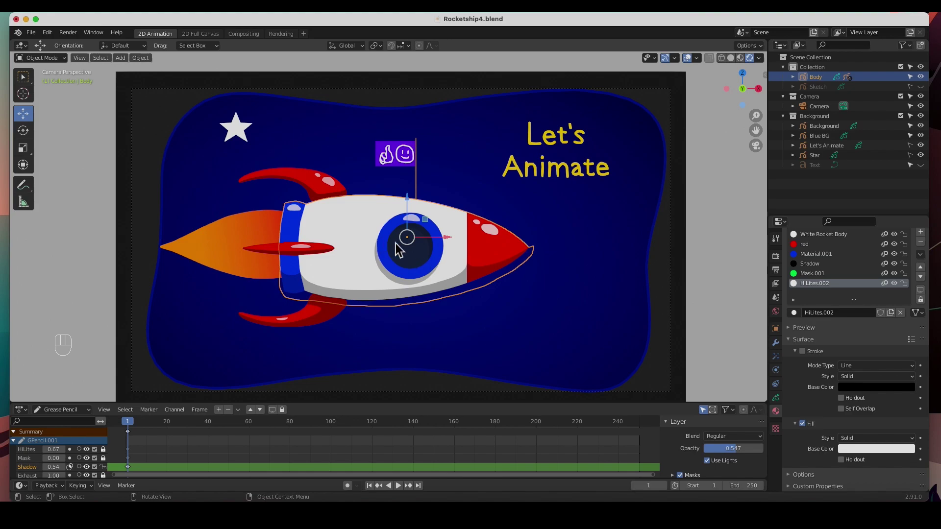
{"action": "left_click_drag", "start_coordinate": [373, 223], "coordinate": [448, 211]}
{"action": "key", "text": "super+z"}
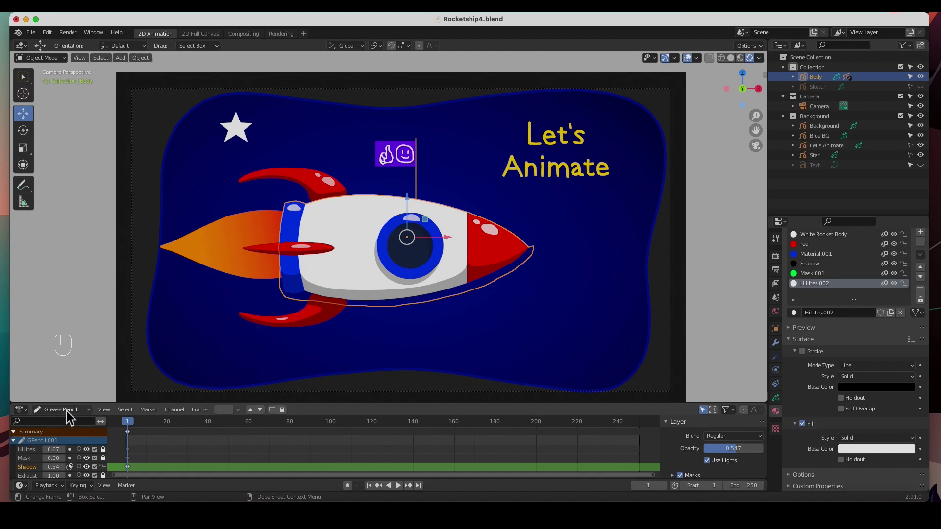
Enlarge the timeline area and reveal its channel list.
{"action": "left_click_drag", "start_coordinate": [311, 480], "coordinate": [311, 404]}
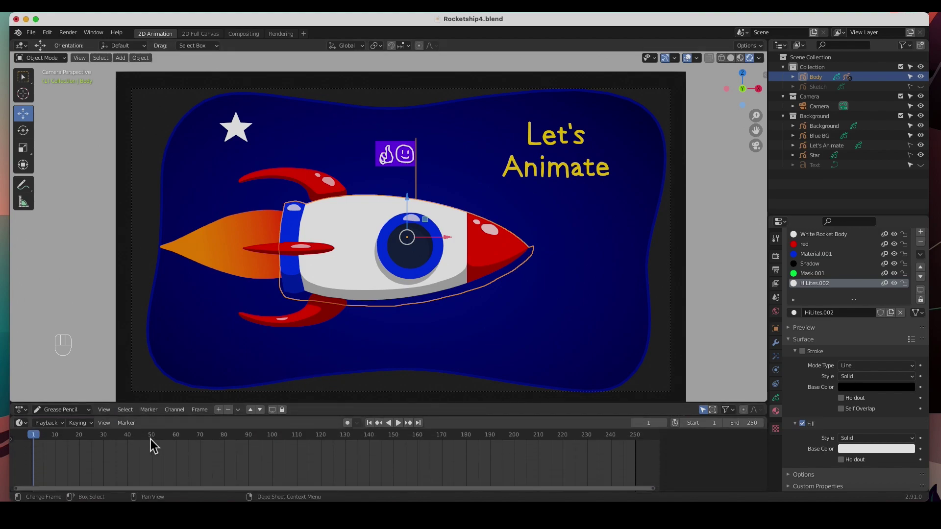
{"action": "left_click", "coordinate": [12, 441]}
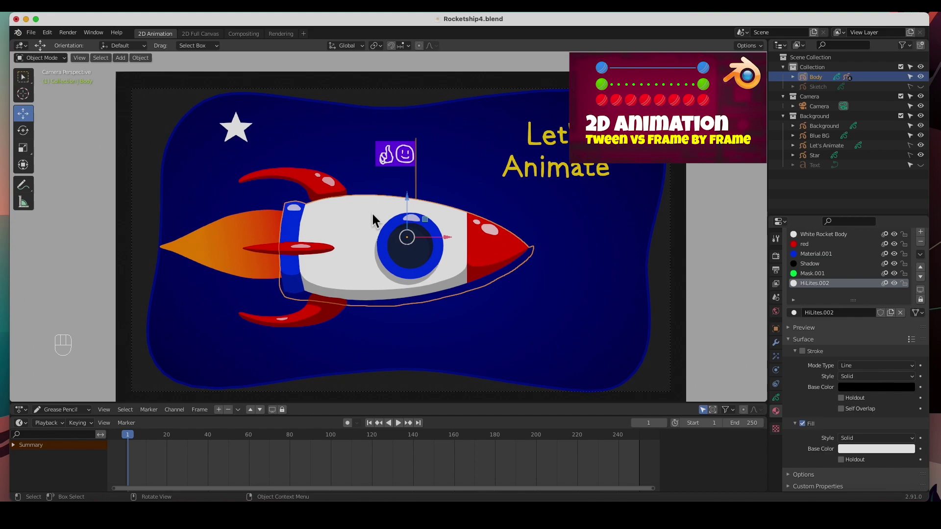
Enable auto keying and, at frame 30, keyframe the rocket body moved about 0.5 m in X and -0.13 m in Z.
{"action": "key", "text": "space"}
{"action": "left_click", "coordinate": [131, 437]}
{"action": "left_click_drag", "start_coordinate": [132, 437], "coordinate": [189, 446]}
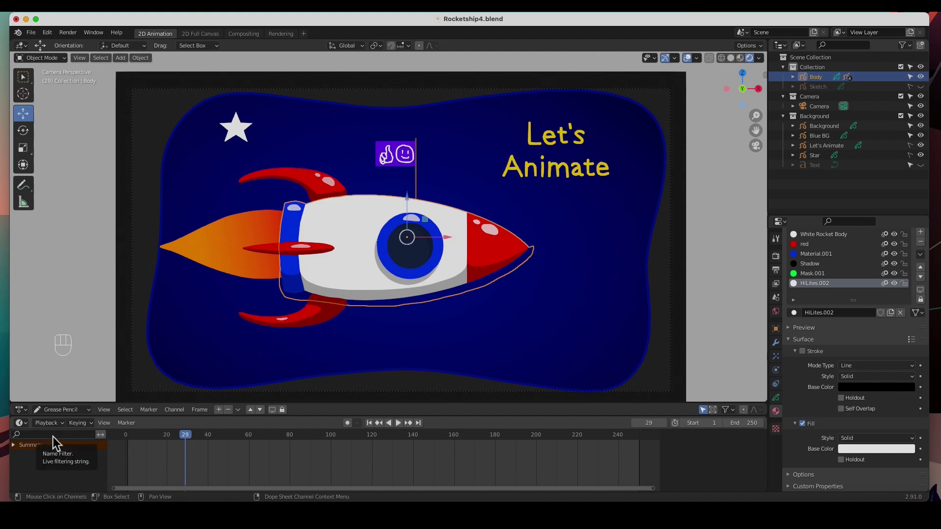
{"action": "left_click", "coordinate": [187, 437]}
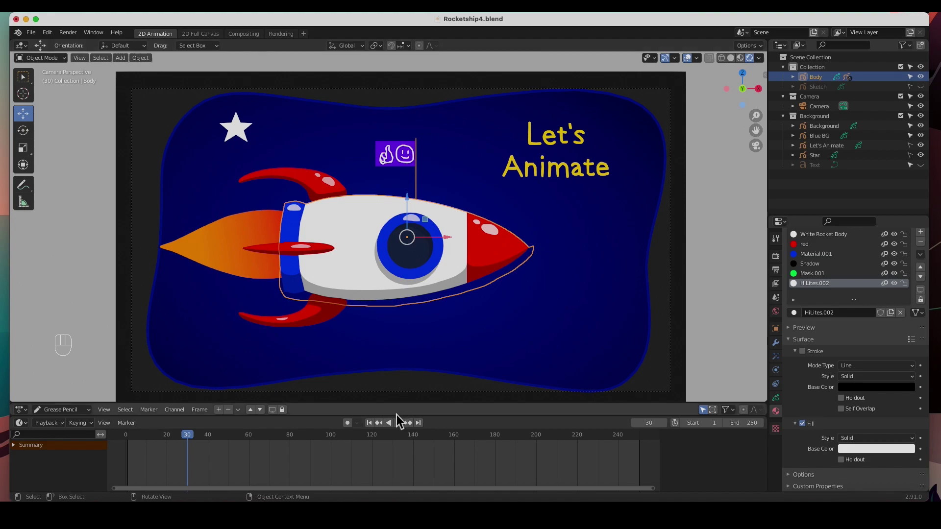
{"action": "left_click", "coordinate": [347, 424]}
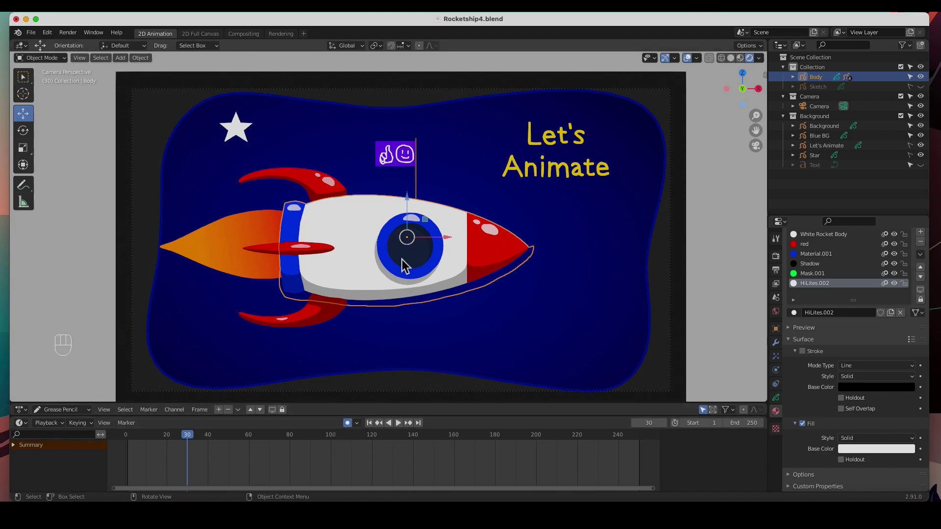
{"action": "left_click_drag", "start_coordinate": [407, 238], "coordinate": [434, 255]}
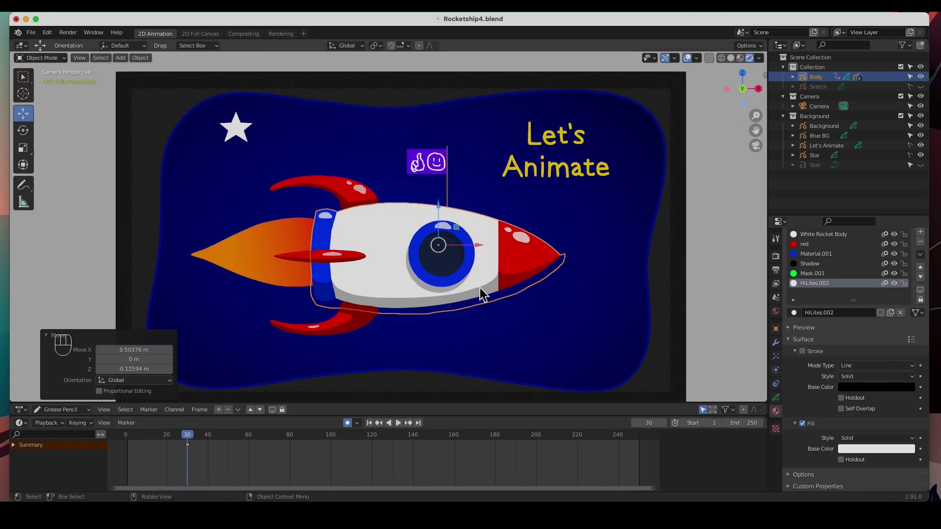
At frame 1, keyframe the rocket body moved about -7.67 m in X, outside the camera frame, and play the animation.
{"action": "scroll", "coordinate": [416, 248], "scroll_direction": "down", "scroll_amount": 3}
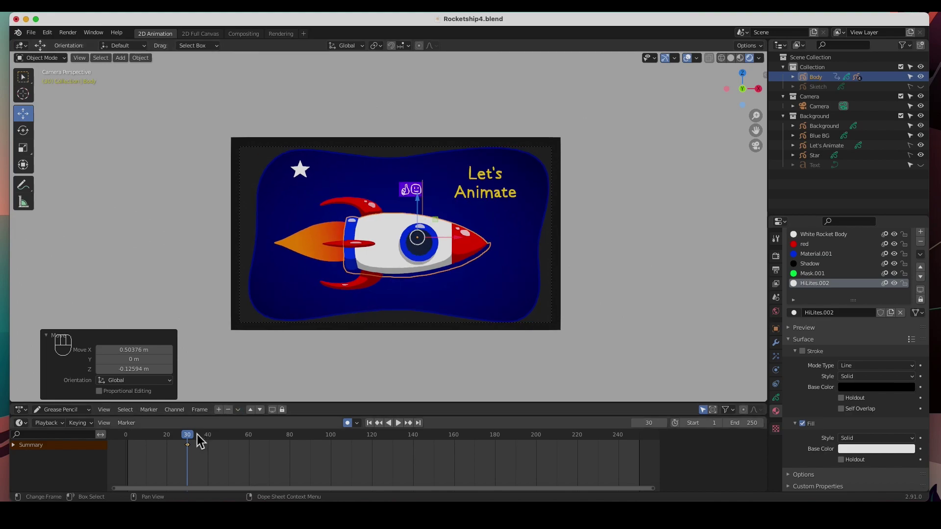
{"action": "left_click_drag", "start_coordinate": [192, 435], "coordinate": [177, 436]}
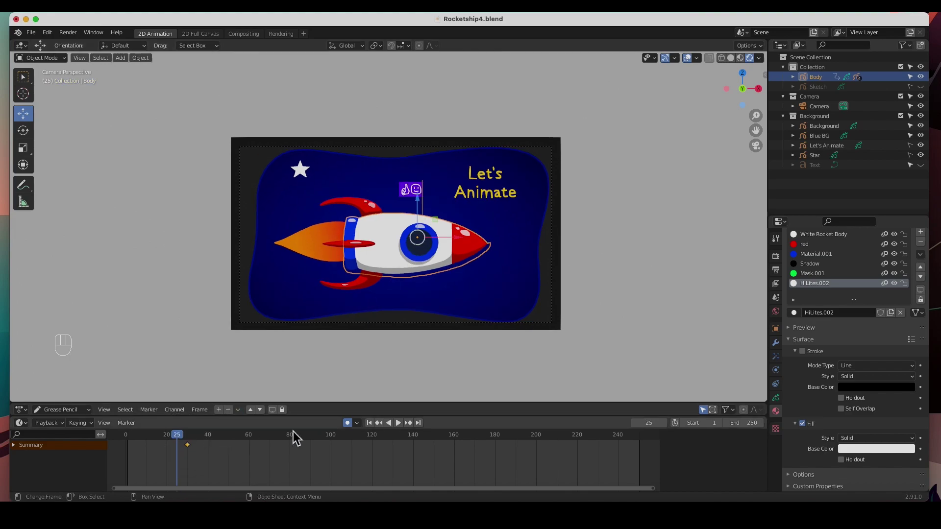
{"action": "left_click", "coordinate": [370, 423]}
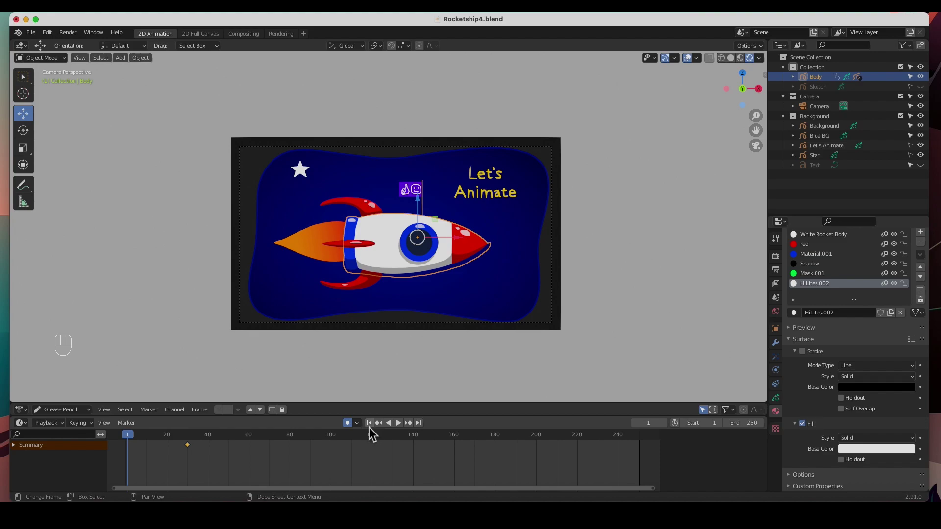
{"action": "left_click_drag", "start_coordinate": [446, 241], "coordinate": [175, 246]}
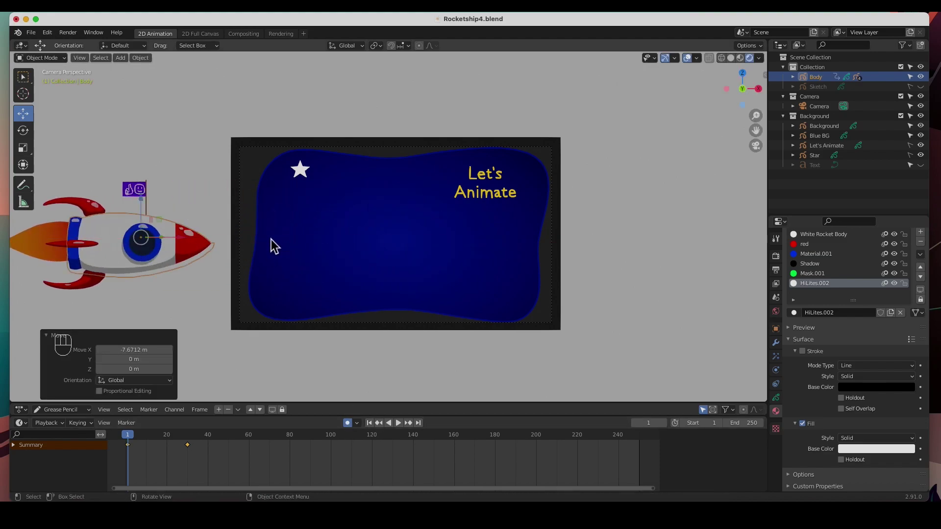
{"action": "left_click", "coordinate": [399, 426]}
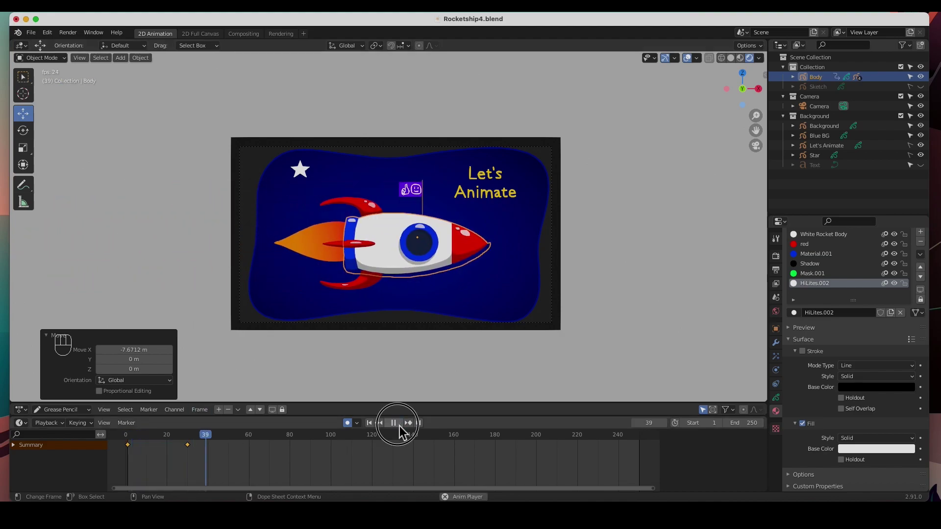
{"action": "left_click", "coordinate": [393, 423]}
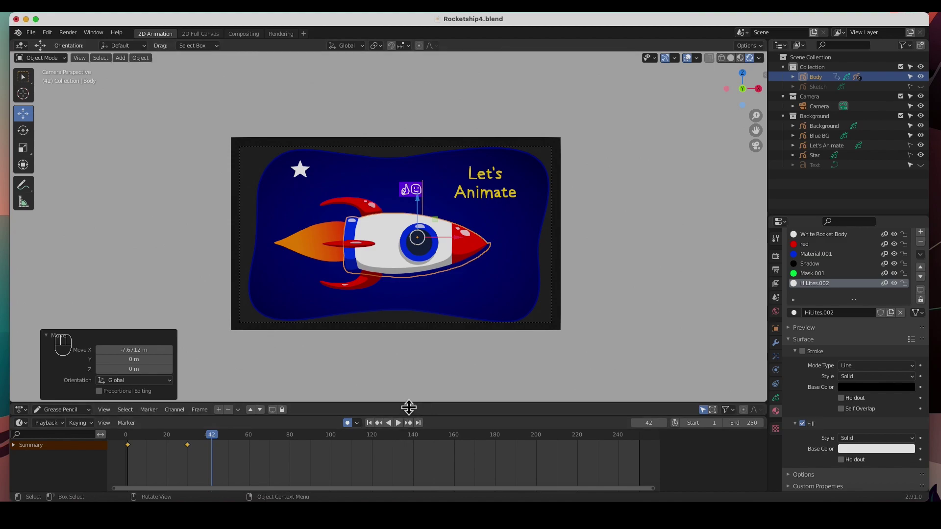
Enlarge the Grease Pencil dope sheet area above the timeline and change it to the Graph Editor.
{"action": "left_click_drag", "start_coordinate": [397, 418], "coordinate": [401, 439]}
{"action": "left_click_drag", "start_coordinate": [401, 406], "coordinate": [399, 305]}
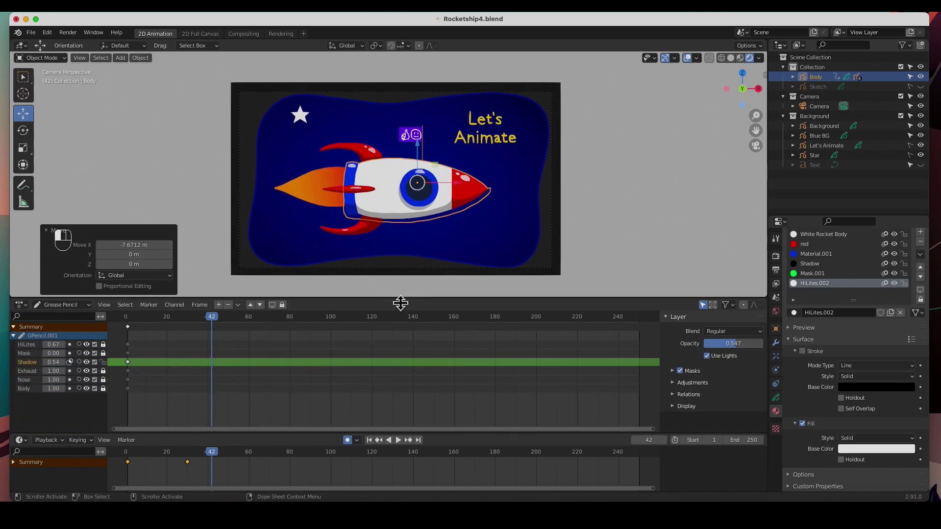
{"action": "left_click", "coordinate": [22, 306]}
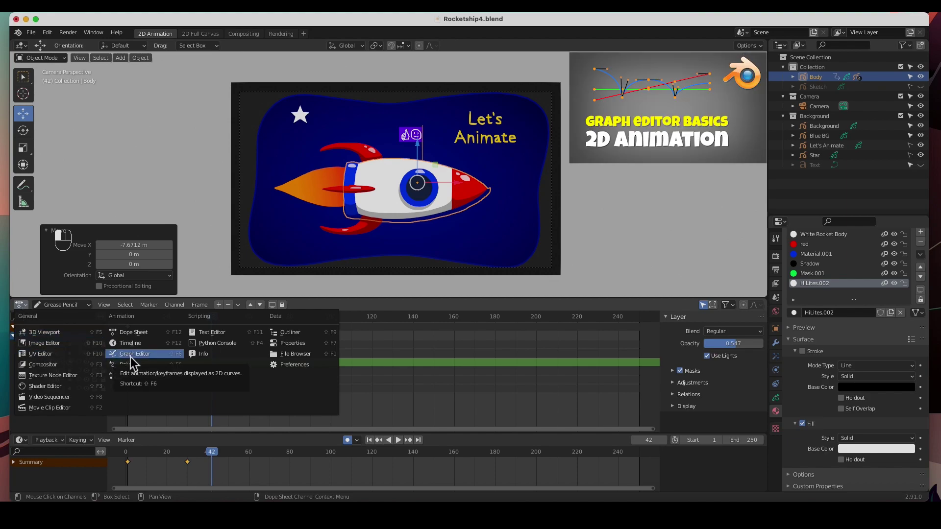
{"action": "left_click", "coordinate": [143, 354]}
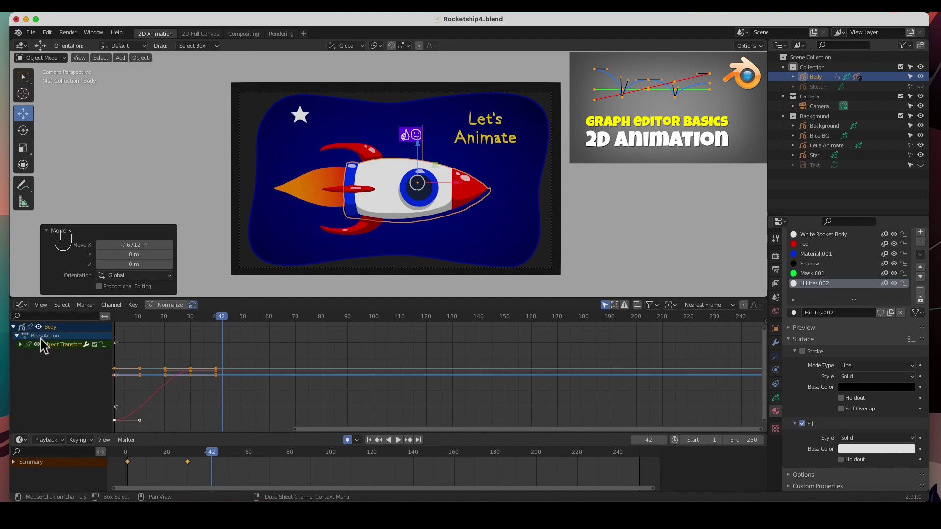
Expand the rocket body's object transforms, show only the X Location curve and frame it in the graph.
{"action": "left_click", "coordinate": [20, 344]}
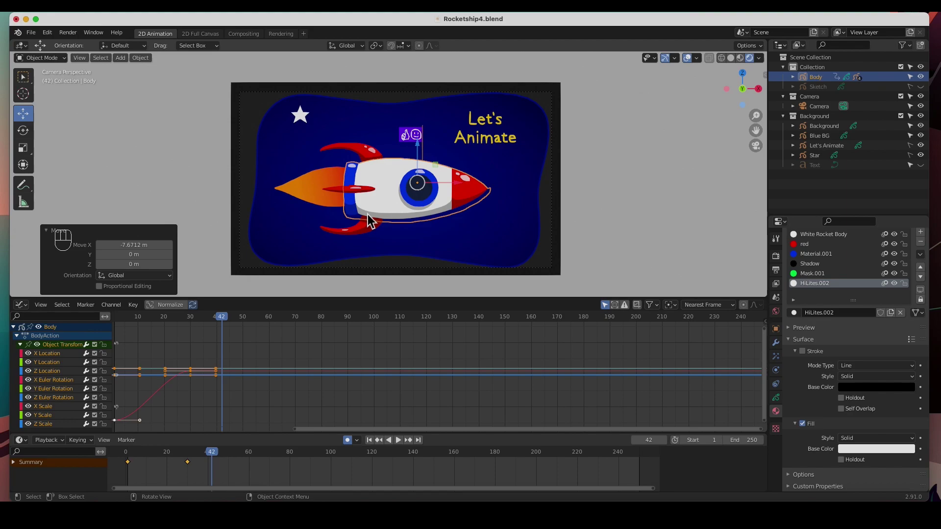
{"action": "left_click", "coordinate": [49, 357]}
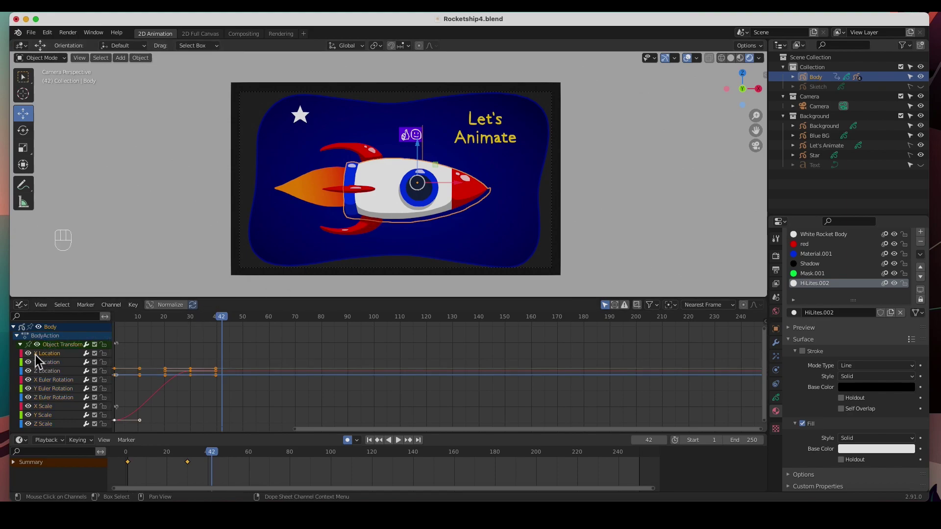
{"action": "key", "text": "shift+h"}
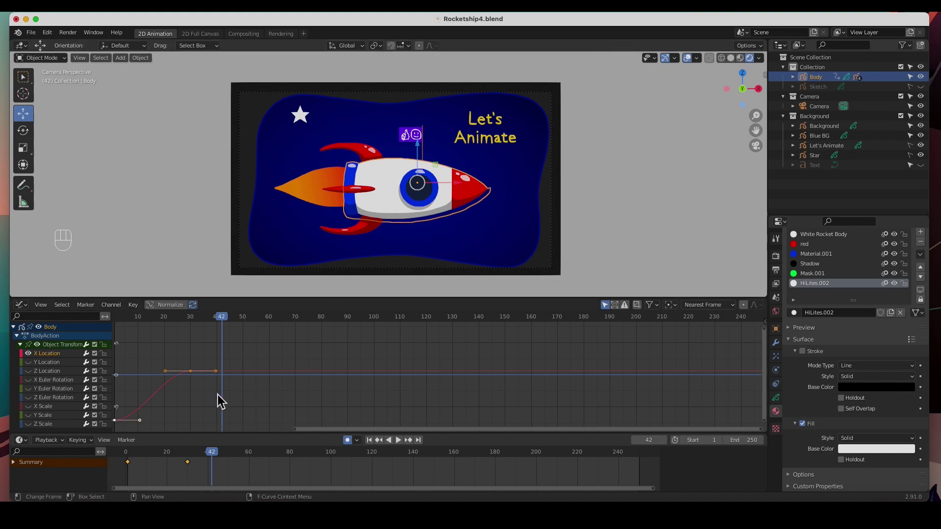
{"action": "key", "text": "Home"}
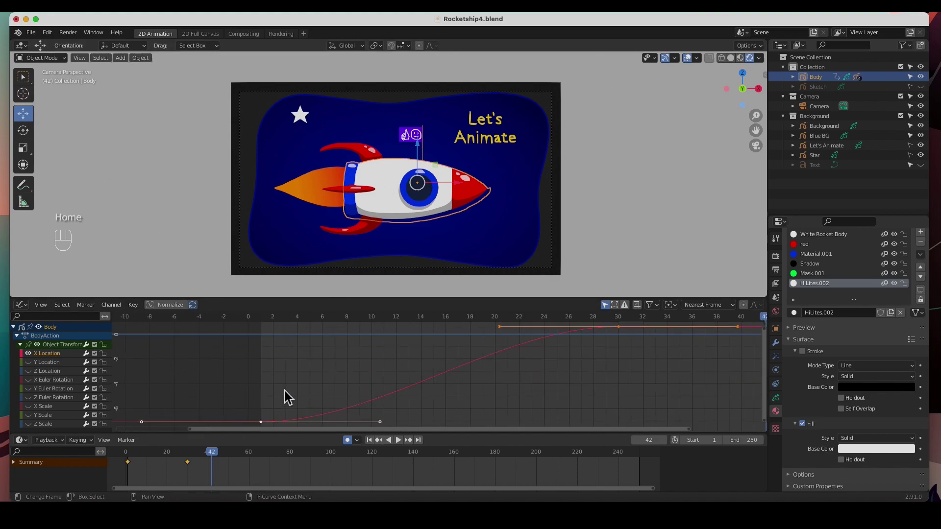
{"action": "scroll", "coordinate": [389, 368], "scroll_direction": "down", "scroll_amount": 3}
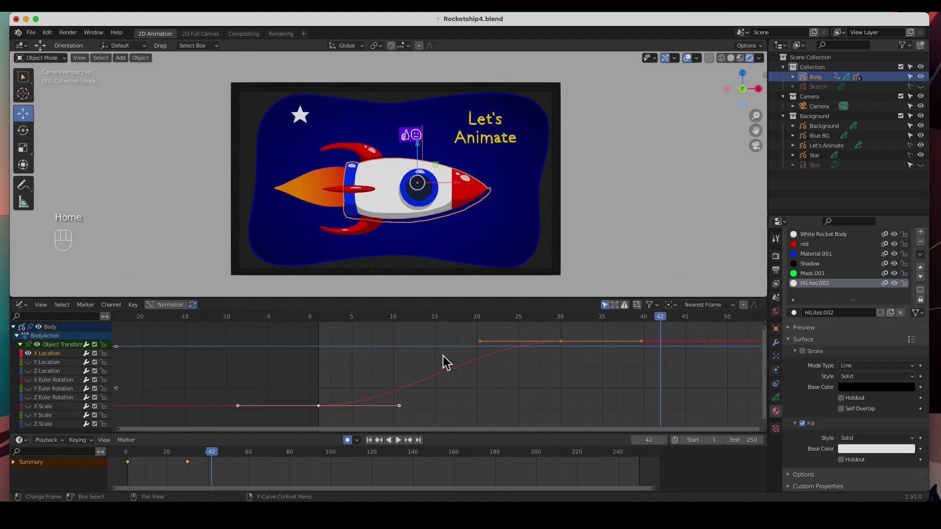
Lengthen the X Location curve's incoming handle at frame 30, raise the outgoing handle at frame 1, and play the result.
{"action": "left_click", "coordinate": [482, 343]}
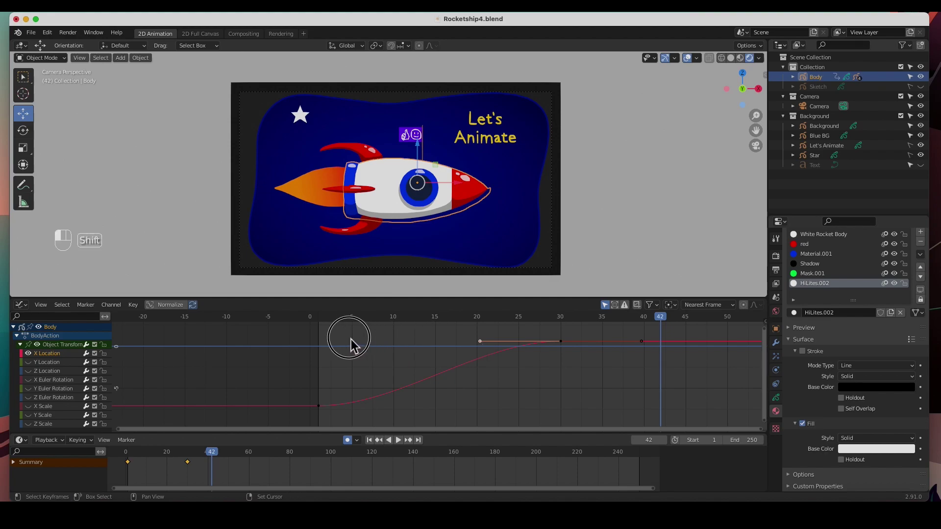
{"action": "left_click_drag", "start_coordinate": [481, 344], "coordinate": [189, 336]}
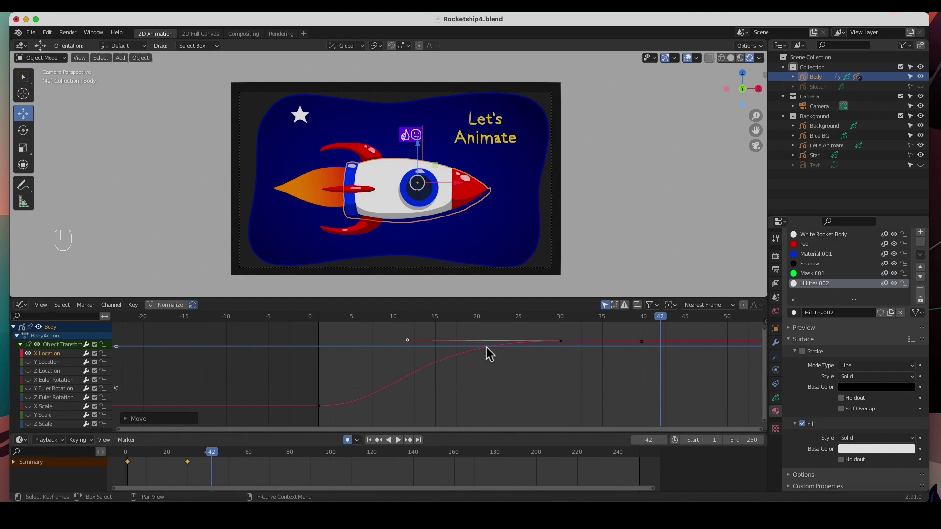
{"action": "left_click", "coordinate": [322, 407]}
{"action": "left_click_drag", "start_coordinate": [401, 408], "coordinate": [383, 389]}
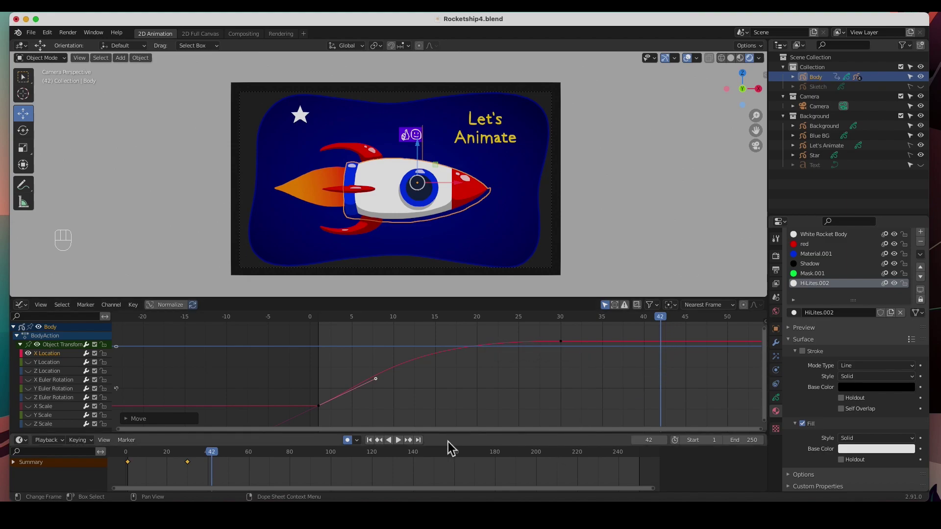
{"action": "left_click", "coordinate": [398, 440]}
{"action": "left_click", "coordinate": [399, 442]}
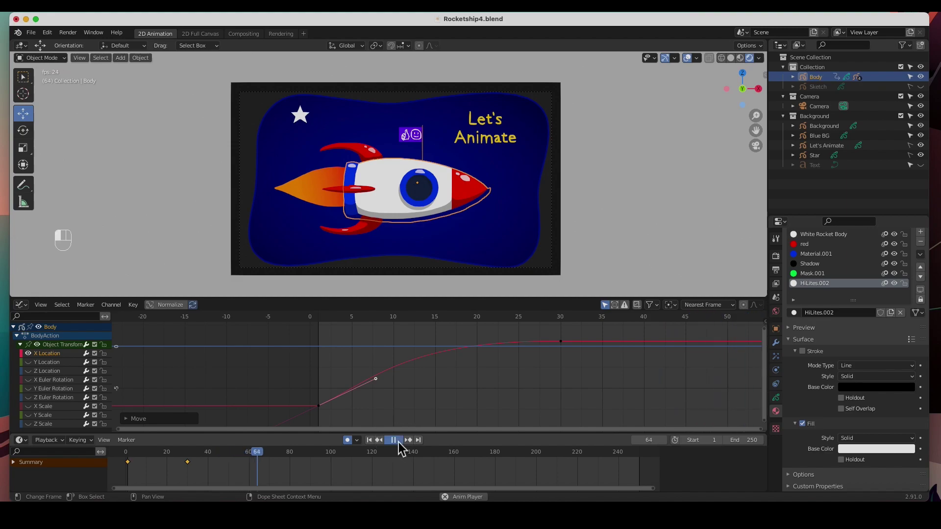
Set the animation's end frame to 60, fit the keyframes in the timeline and play from the first frame.
{"action": "left_click", "coordinate": [759, 444]}
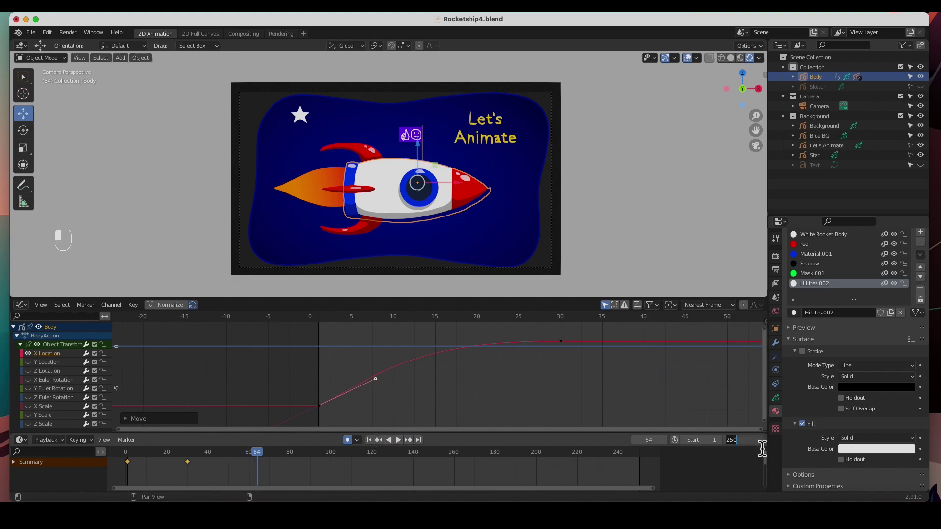
{"action": "type", "text": "60"}
{"action": "key", "text": "Return"}
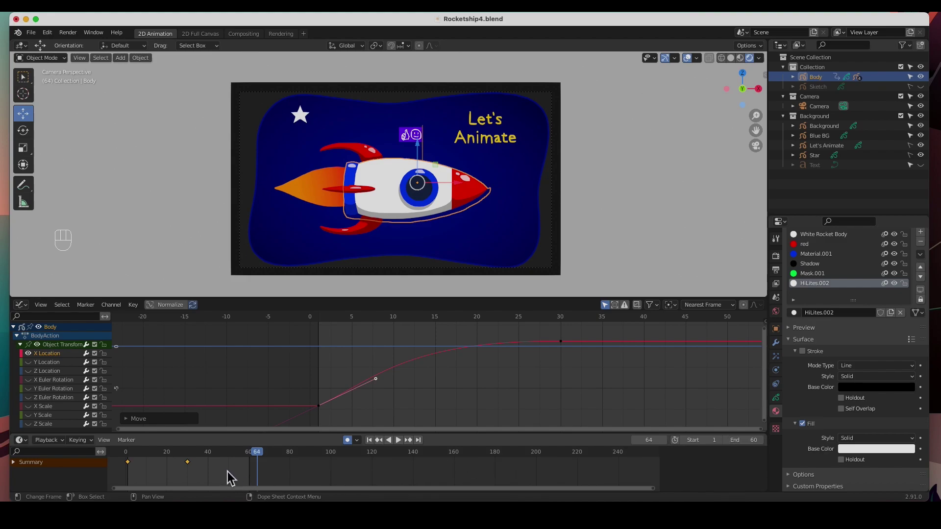
{"action": "key", "text": "Home"}
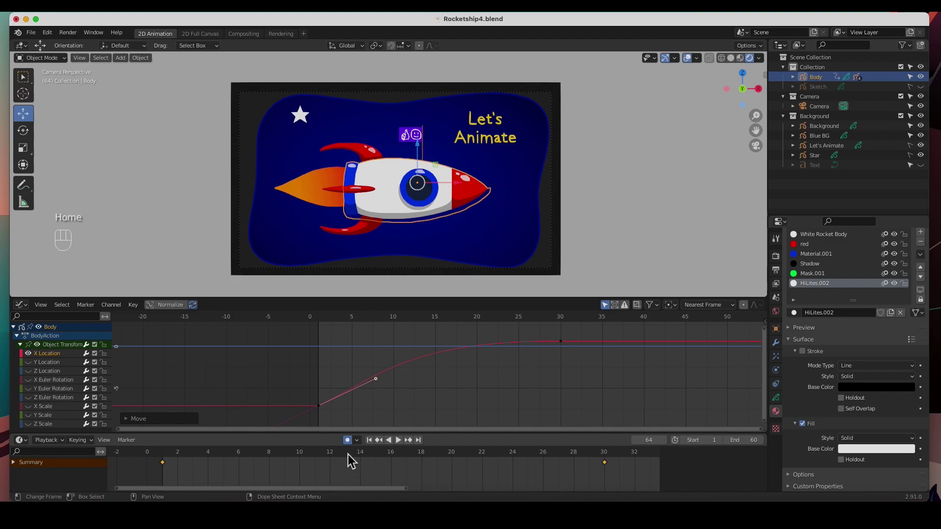
{"action": "left_click", "coordinate": [371, 440]}
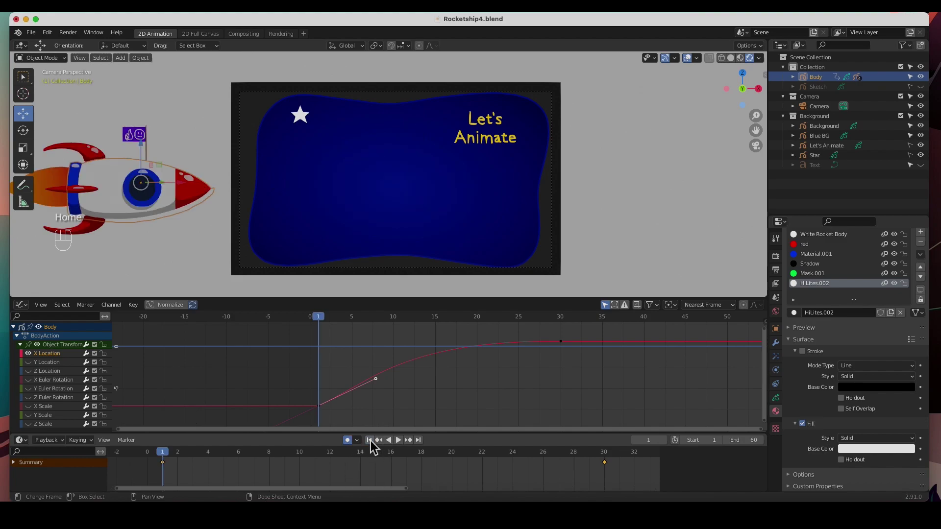
{"action": "left_click", "coordinate": [399, 440]}
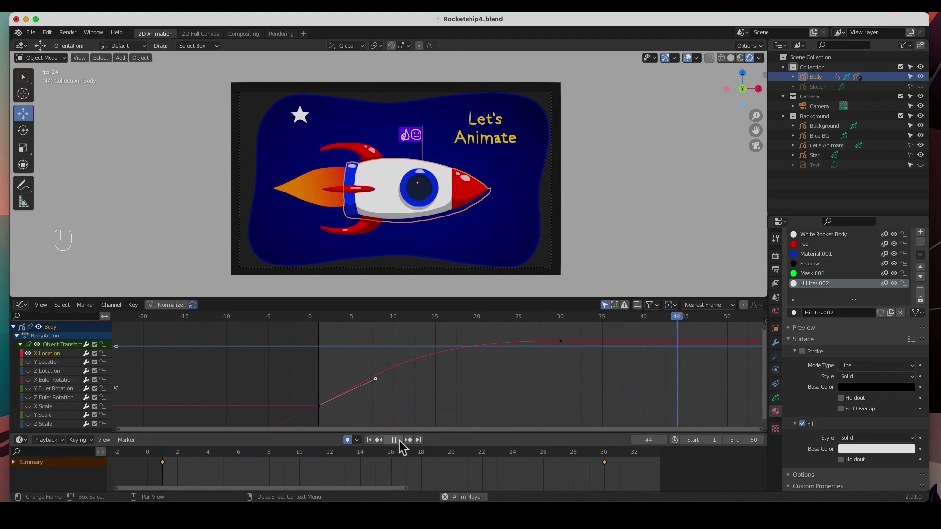
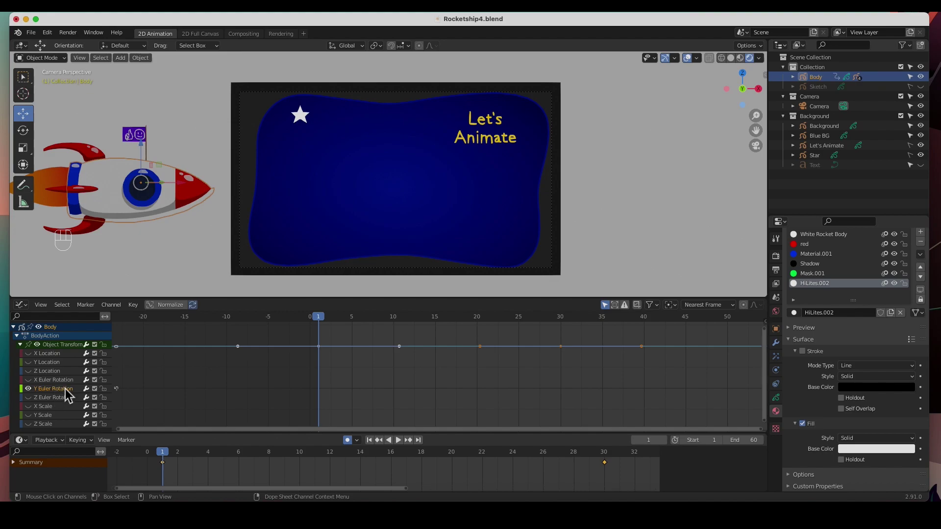
Keyframe the rocket body rotated about Y by about -2.69° at frame 1, 5.82° at frame 5 and -5.04° at frame 10.
{"action": "left_click", "coordinate": [23, 130]}
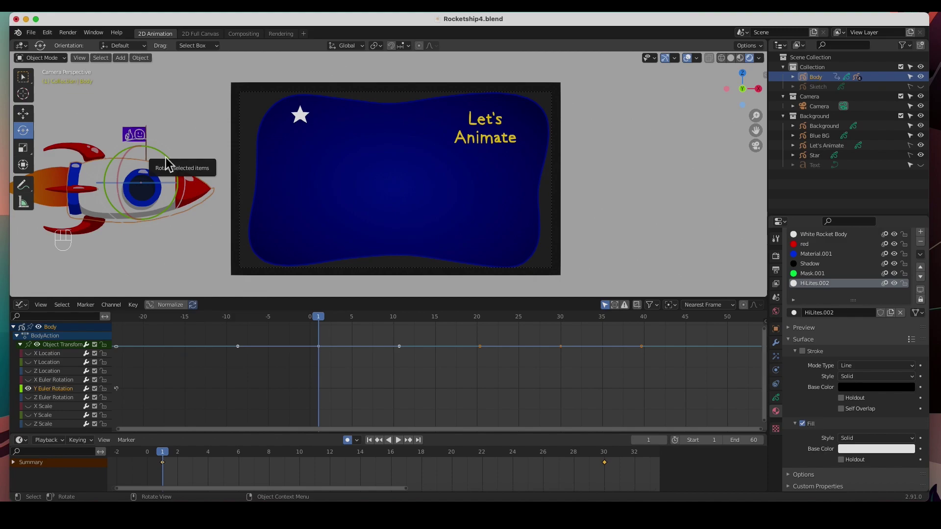
{"action": "left_click_drag", "start_coordinate": [166, 160], "coordinate": [166, 155]}
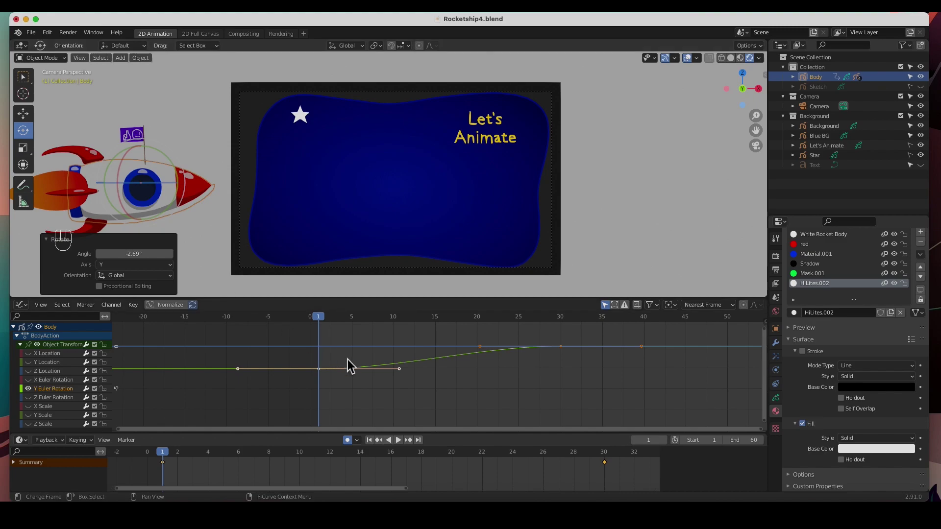
{"action": "left_click_drag", "start_coordinate": [335, 317], "coordinate": [354, 325]}
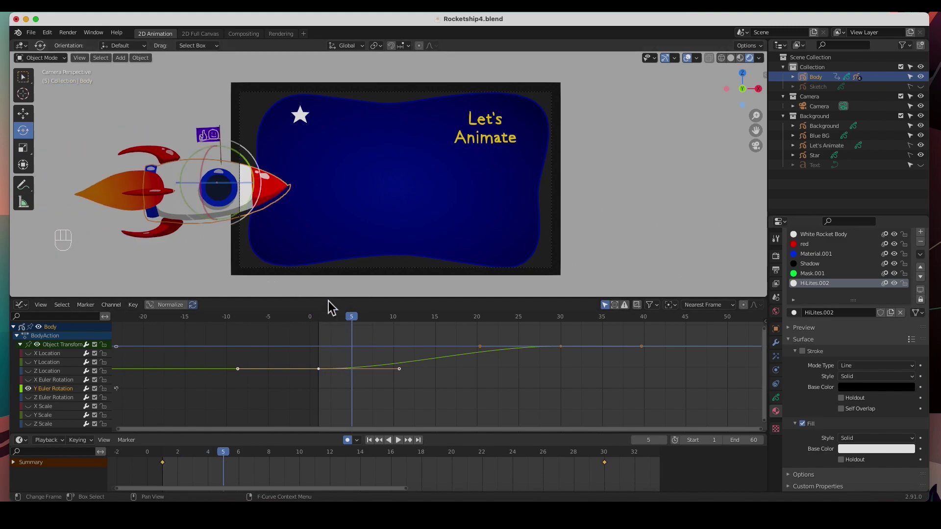
{"action": "left_click_drag", "start_coordinate": [250, 175], "coordinate": [249, 176]}
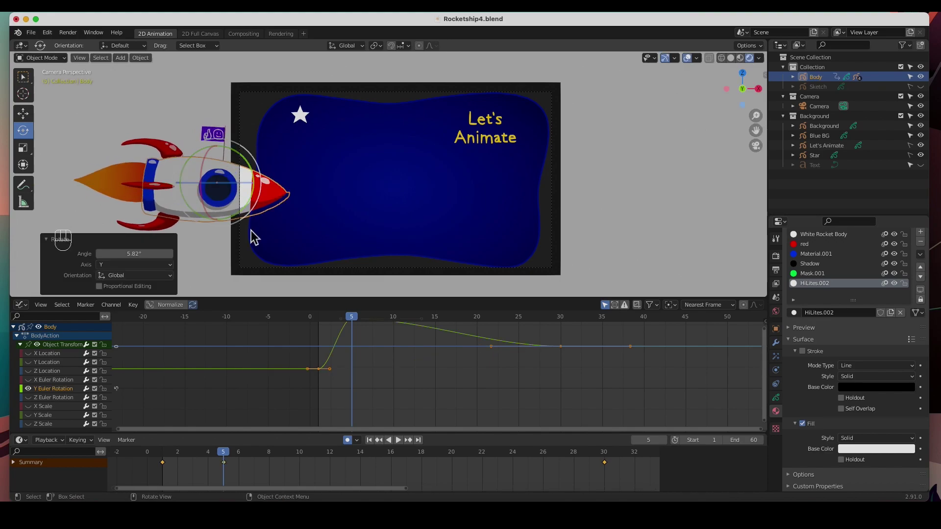
{"action": "key", "text": "space"}
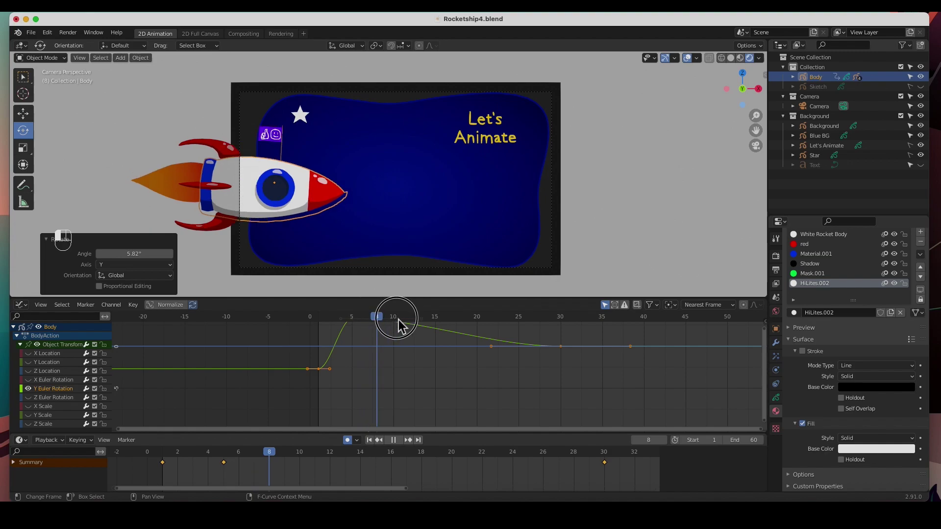
{"action": "key", "text": "space"}
{"action": "left_click_drag", "start_coordinate": [344, 183], "coordinate": [344, 169]}
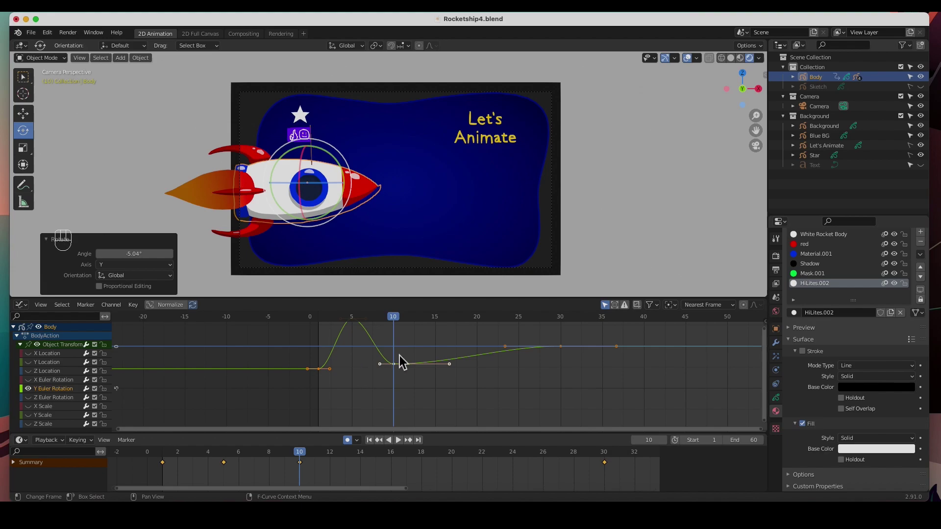
Delete the Y Euler Rotation curve's frame 30 keyframe and lower the frame 10 keyframe to the level of the frame 1 keyframe.
{"action": "key", "text": "shift"}
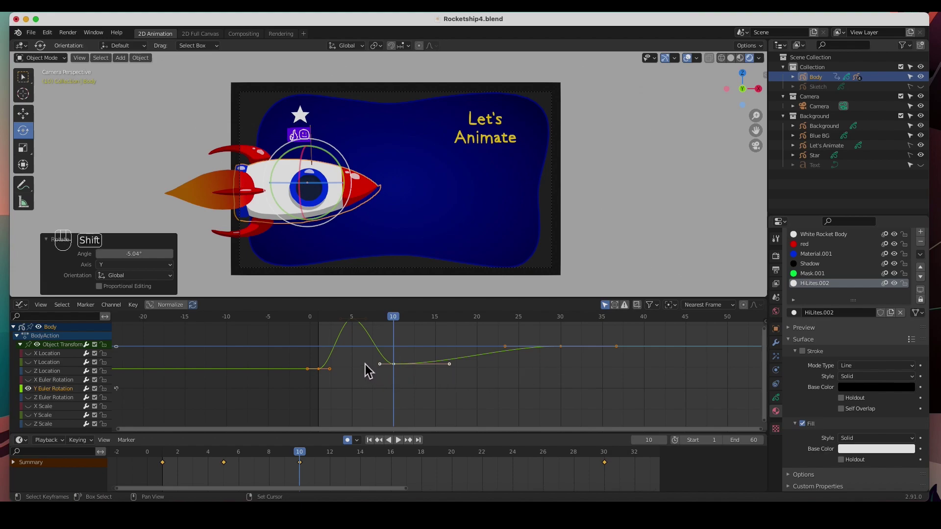
{"action": "middle_click_drag", "start_coordinate": [371, 369], "coordinate": [298, 387], "text": "shift"}
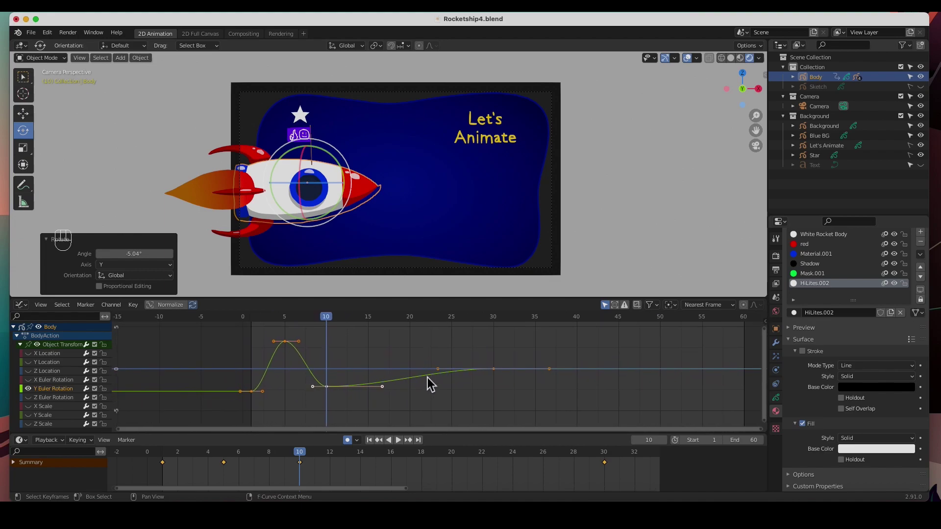
{"action": "left_click", "coordinate": [483, 352]}
{"action": "mouse_move", "coordinate": [487, 353]}
{"action": "left_mouse_down"}
{"action": "mouse_move", "coordinate": [504, 385]}
{"action": "mouse_move", "coordinate": [498, 368]}
{"action": "left_mouse_up"}
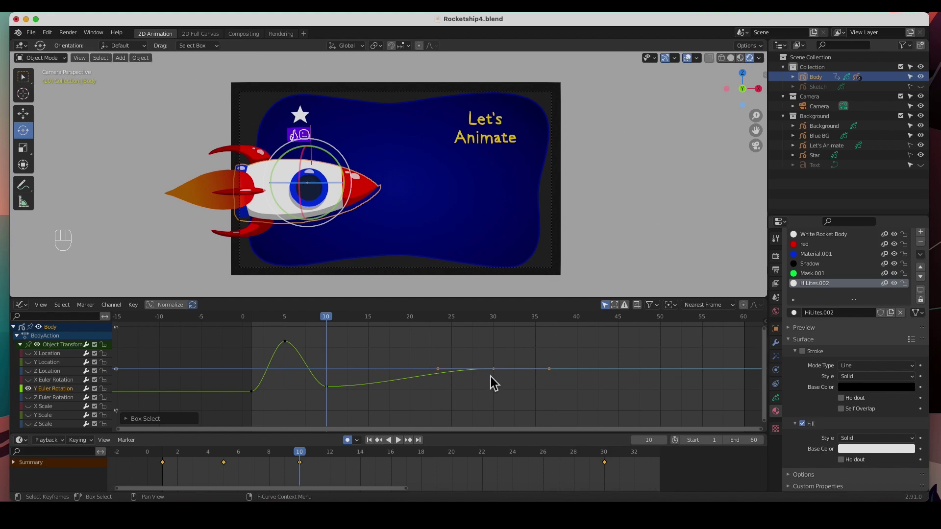
{"action": "key", "text": "Delete"}
{"action": "left_click", "coordinate": [488, 378]}
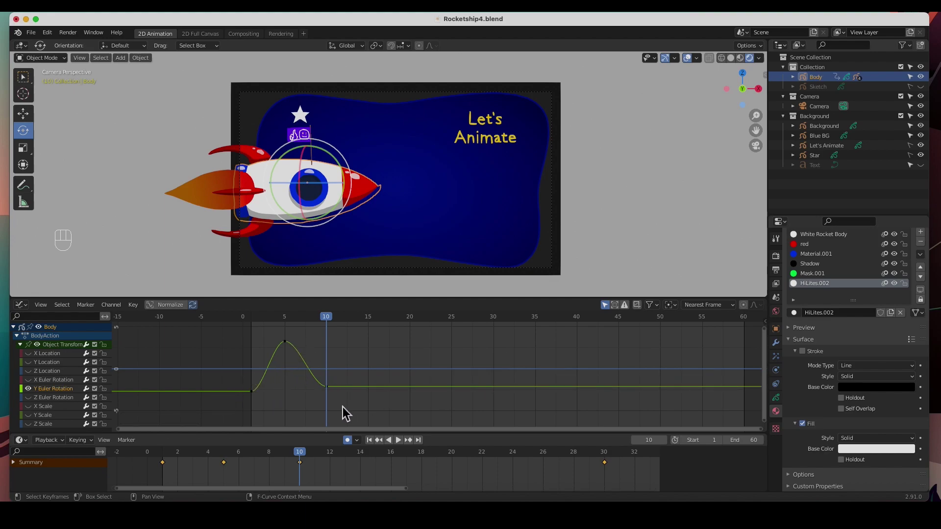
{"action": "left_click", "coordinate": [327, 388]}
{"action": "left_click_drag", "start_coordinate": [328, 390], "coordinate": [334, 400]}
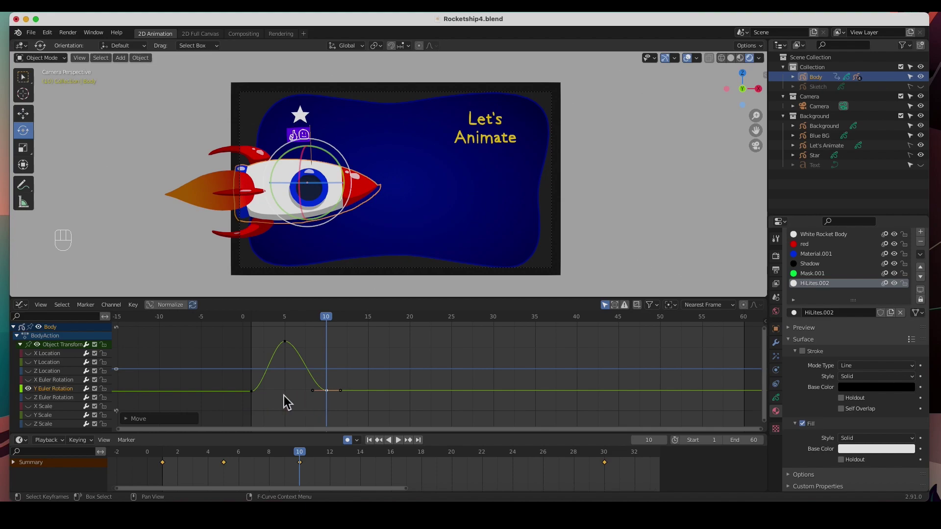
Align the Y Euler Rotation curve's frame 1 keyframe with its frame 10 keyframe and add a Cycles modifier to the curve.
{"action": "left_click", "coordinate": [252, 394]}
{"action": "left_click_drag", "start_coordinate": [253, 394], "coordinate": [259, 399]}
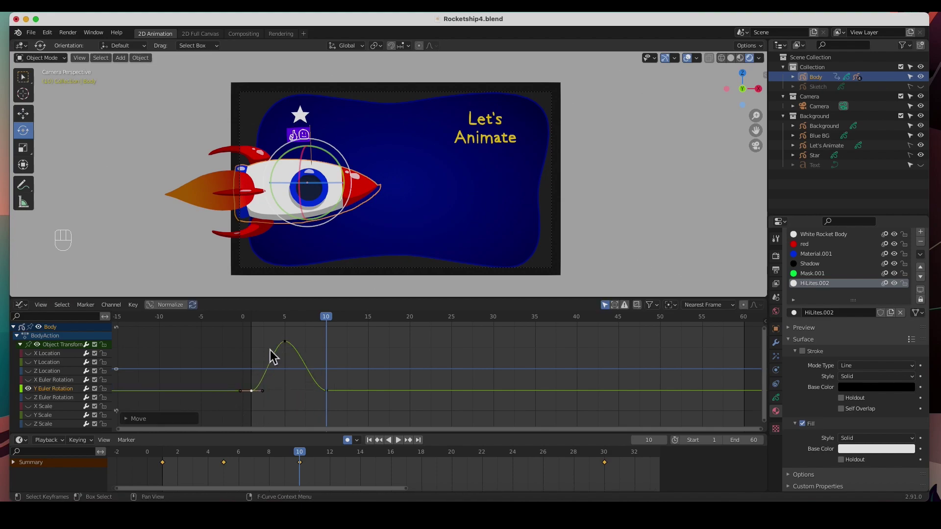
{"action": "left_click", "coordinate": [51, 391]}
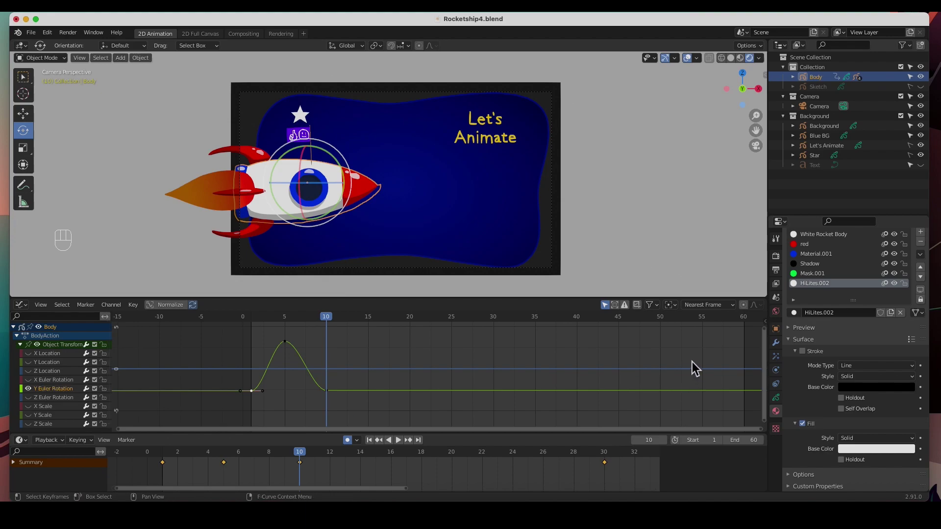
{"action": "key", "text": "n"}
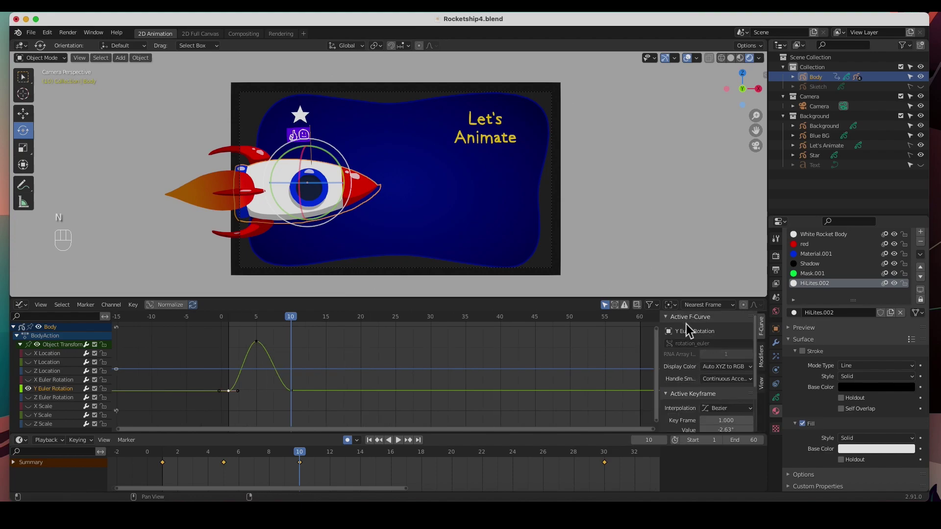
{"action": "left_click", "coordinate": [762, 357]}
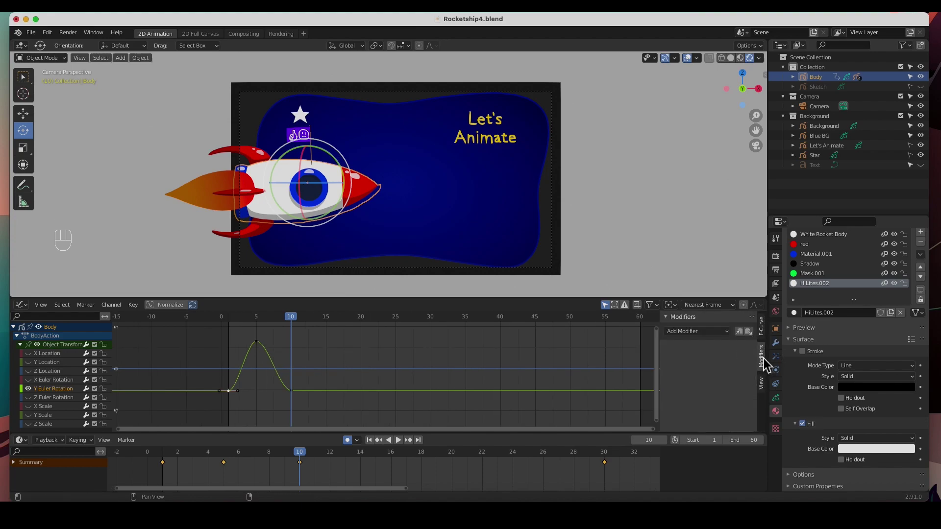
{"action": "left_click", "coordinate": [720, 333]}
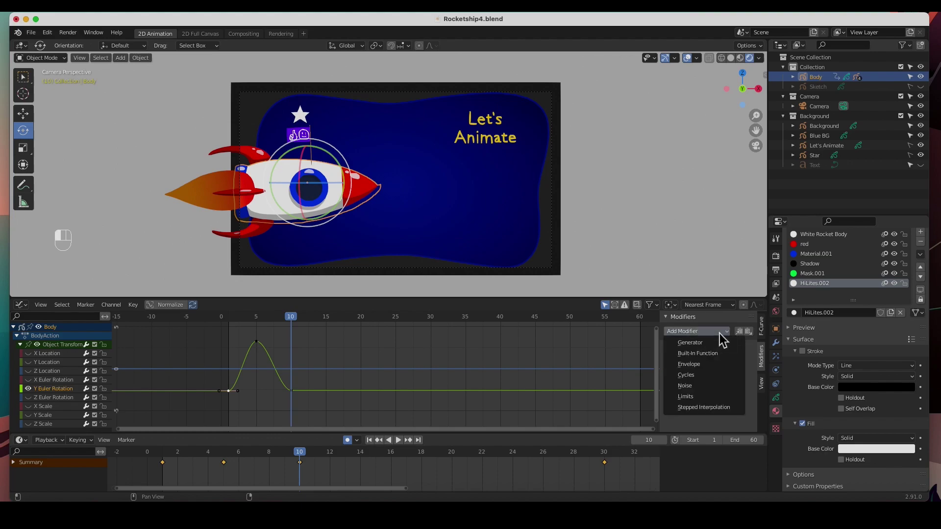
{"action": "left_click", "coordinate": [714, 376]}
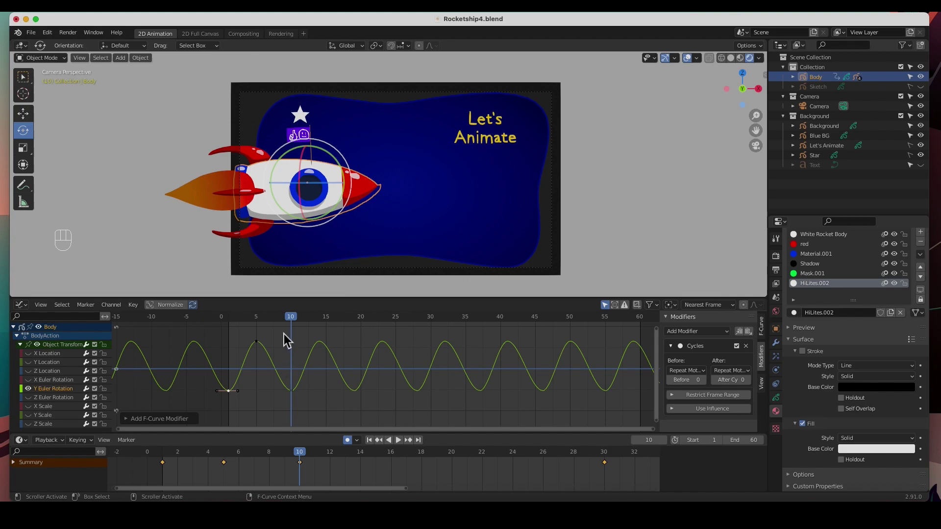
Play the animation from frame 1 to check the repeating rocking motion, stopping playback at frame 56.
{"action": "left_click_drag", "start_coordinate": [288, 317], "coordinate": [232, 319]}
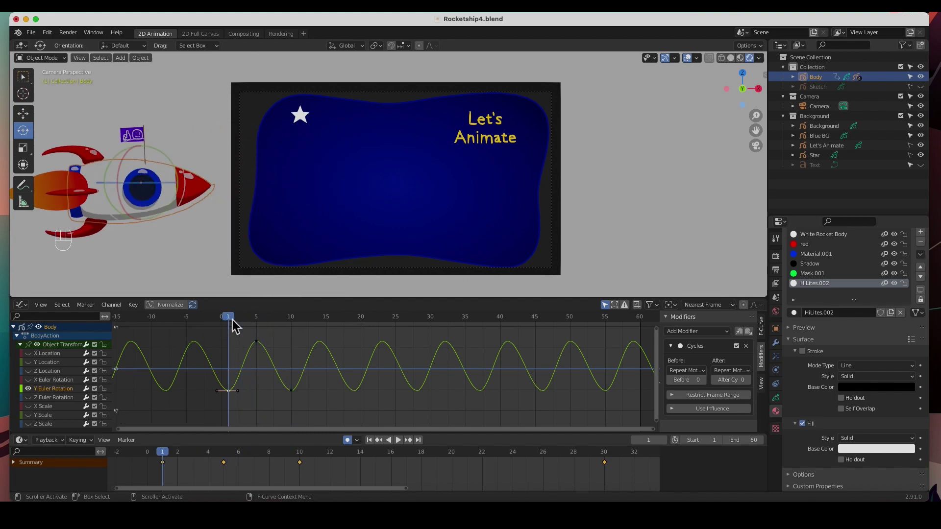
{"action": "key", "text": "space"}
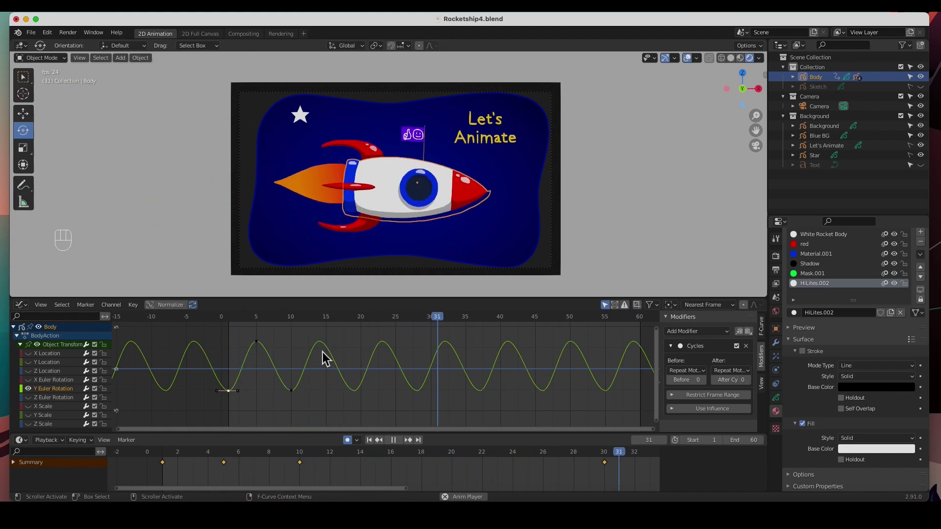
{"action": "key", "text": "space"}
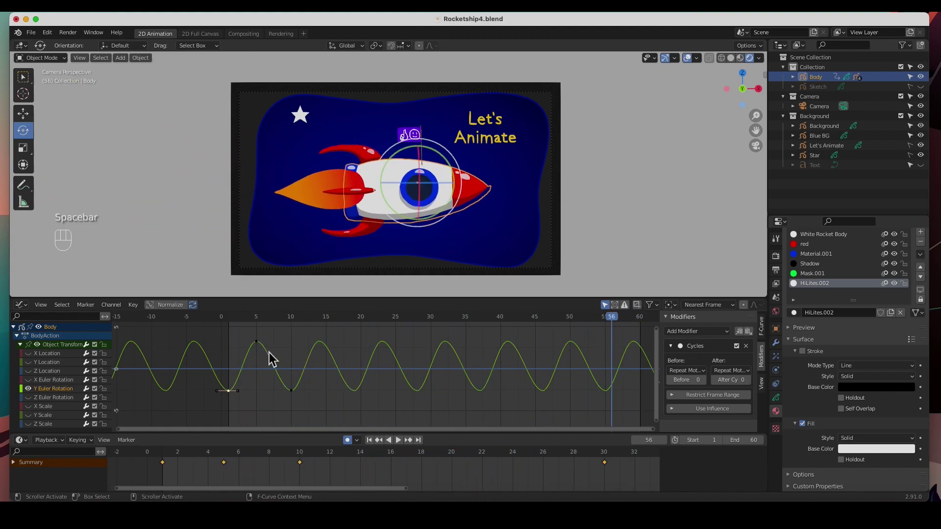
Scale the three Y Euler Rotation keyframes by about 1.38 and move them so the first low point sits at frame 1 and 0°.
{"action": "left_click_drag", "start_coordinate": [222, 335], "coordinate": [306, 407]}
{"action": "scroll", "coordinate": [305, 404], "scroll_direction": "down", "scroll_amount": 3}
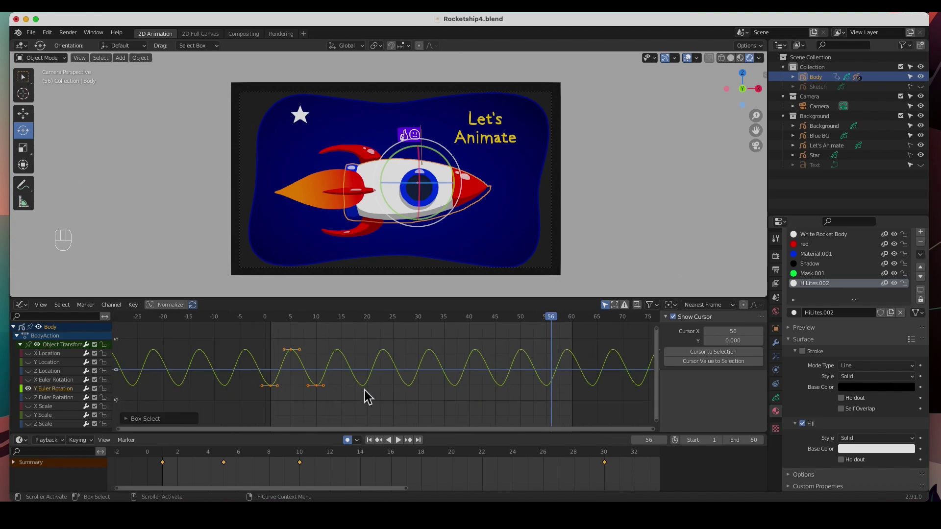
{"action": "left_click_drag", "start_coordinate": [302, 319], "coordinate": [270, 320]}
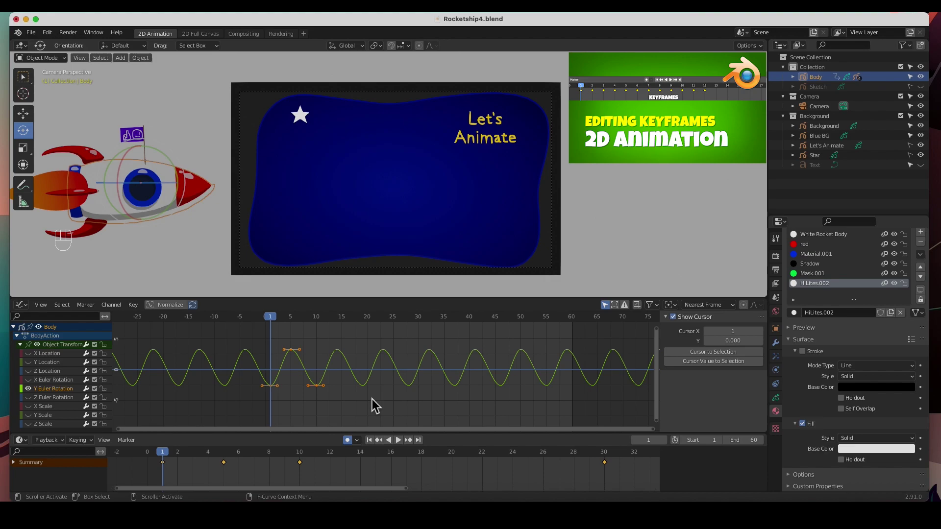
{"action": "key", "text": "s"}
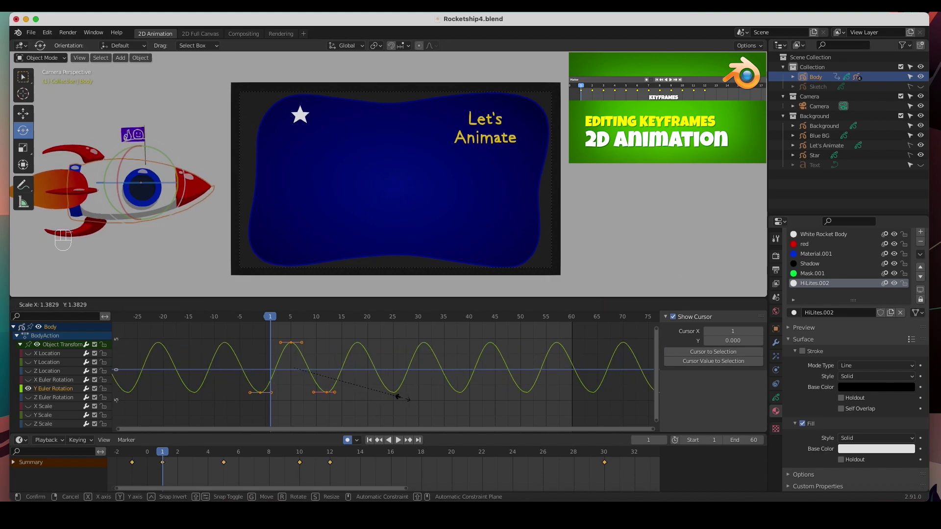
{"action": "left_click", "coordinate": [397, 396]}
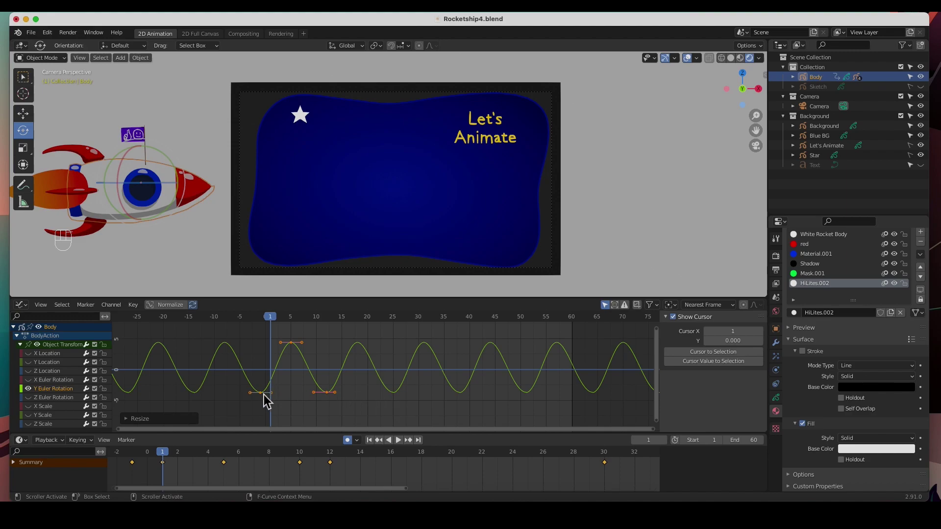
{"action": "key", "text": "g"}
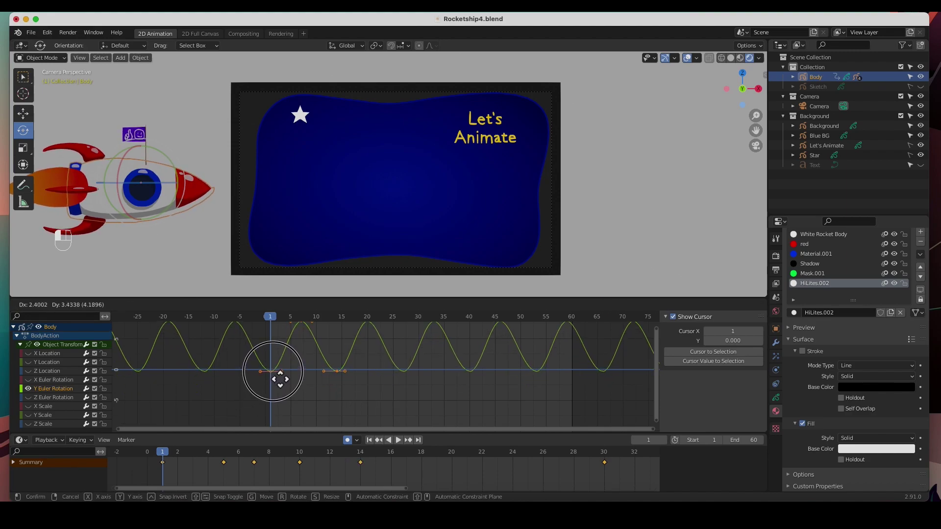
{"action": "left_click", "coordinate": [280, 379]}
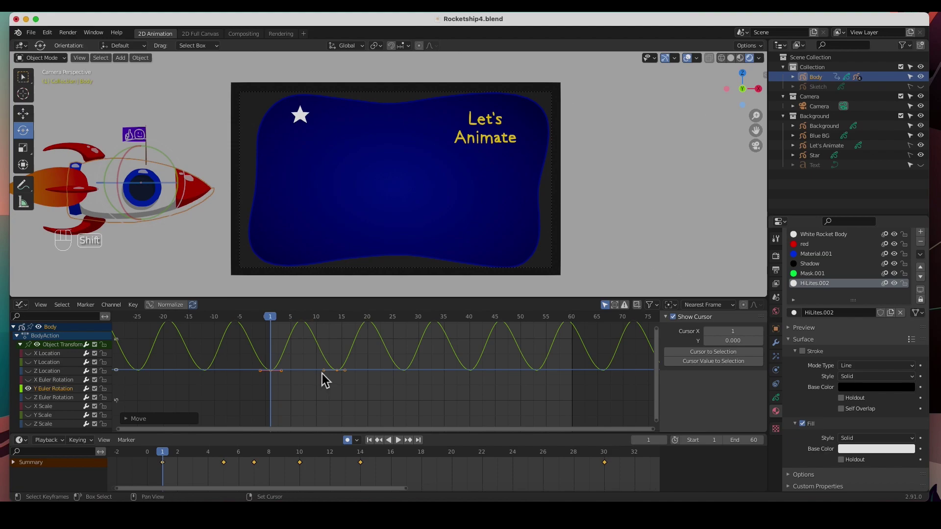
Lower the Y Euler Rotation curve's peak keyframe at frame 7 to about 4° and play the animation.
{"action": "middle_click_drag", "start_coordinate": [328, 370], "coordinate": [323, 390]}
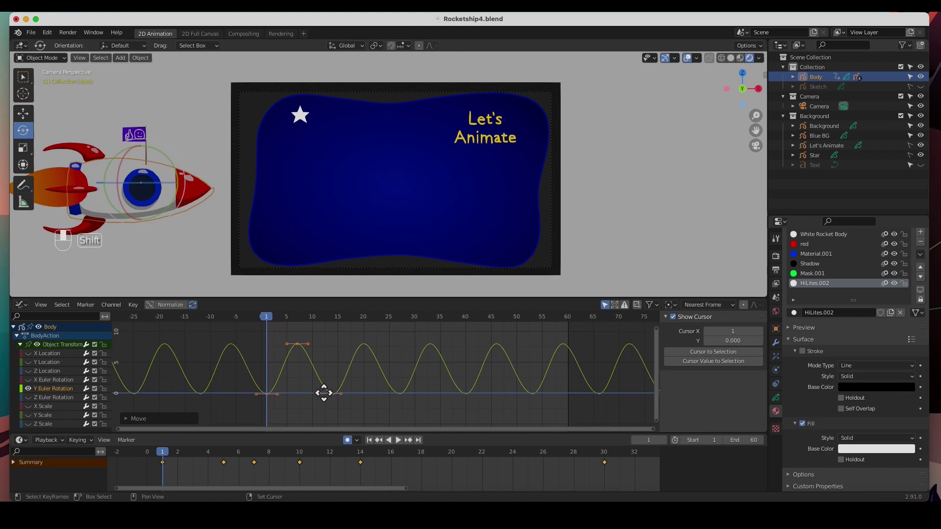
{"action": "left_click", "coordinate": [299, 346]}
{"action": "left_click_drag", "start_coordinate": [299, 347], "coordinate": [301, 375]}
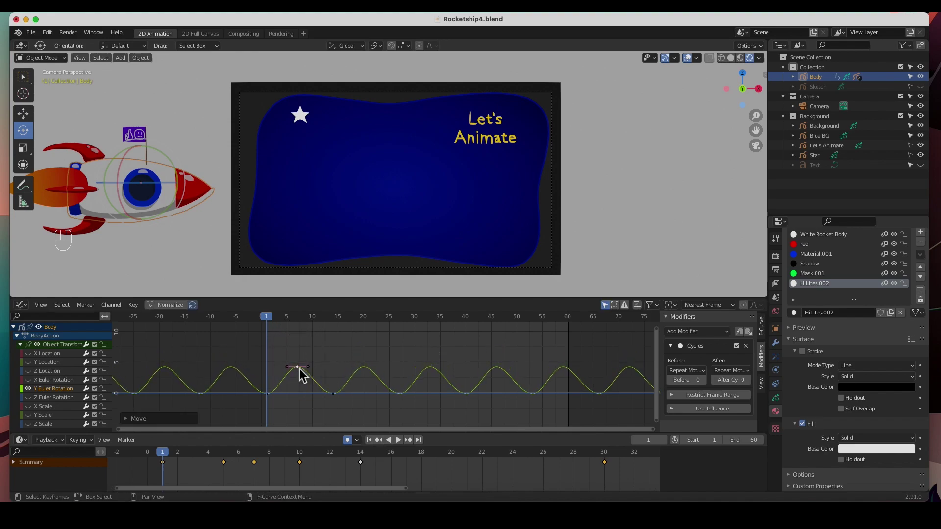
{"action": "left_click", "coordinate": [399, 441]}
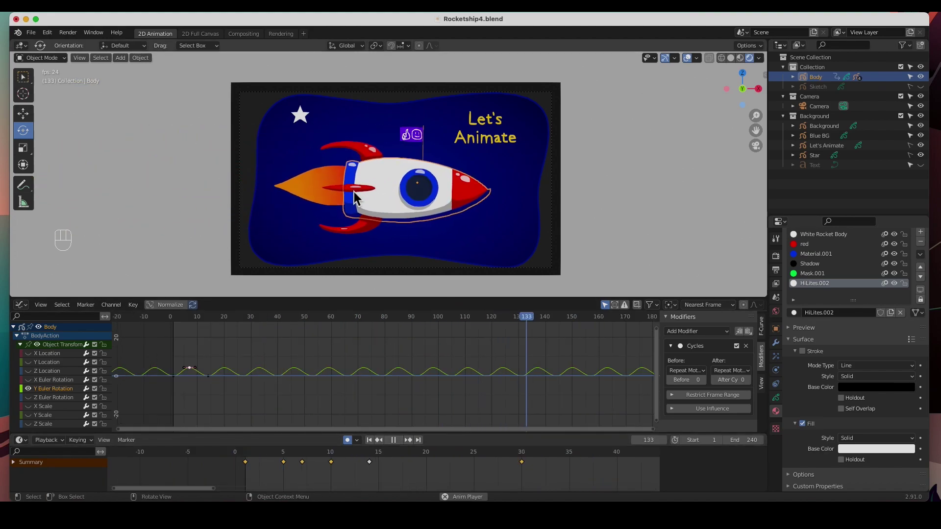
{"action": "key", "text": "space"}
At frame 49, offset the rocket's flame in depth from the body by moving it about 0.023 m along Y.
{"action": "left_click_drag", "start_coordinate": [553, 321], "coordinate": [302, 316]}
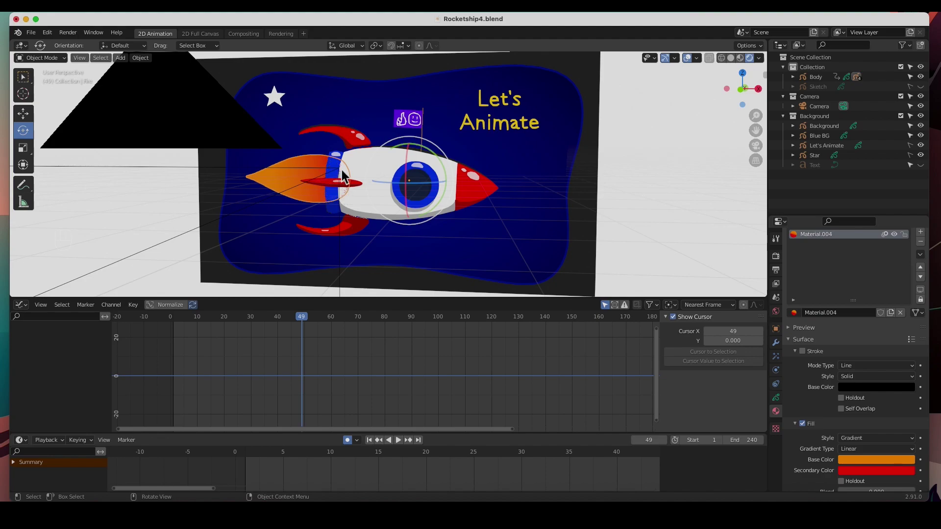
{"action": "left_click", "coordinate": [376, 170]}
{"action": "middle_click_drag", "start_coordinate": [392, 182], "coordinate": [387, 194]}
{"action": "left_click", "coordinate": [23, 113]}
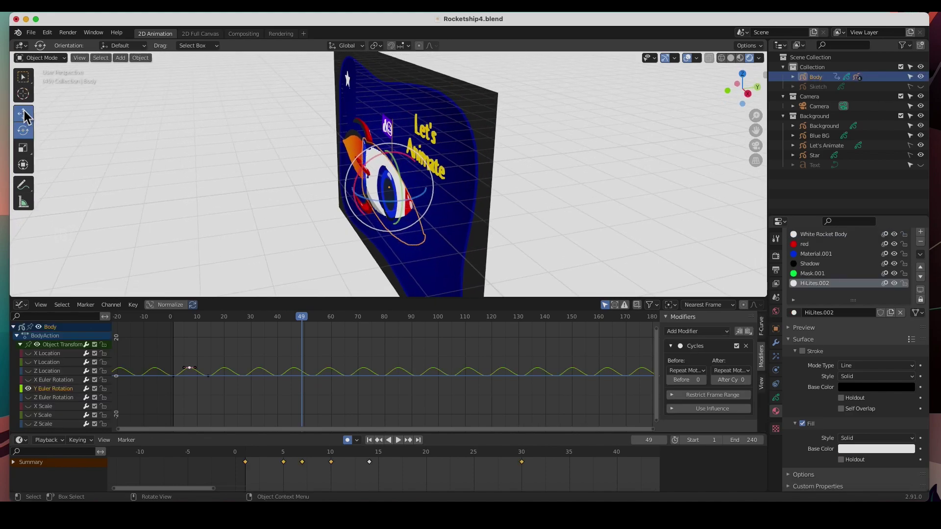
{"action": "mouse_move", "coordinate": [428, 186]}
{"action": "left_mouse_down"}
{"action": "mouse_move", "coordinate": [409, 191]}
{"action": "mouse_move", "coordinate": [424, 191]}
{"action": "left_mouse_up"}
{"action": "left_click", "coordinate": [349, 152]}
{"action": "middle_click_drag", "start_coordinate": [307, 191], "coordinate": [358, 180]}
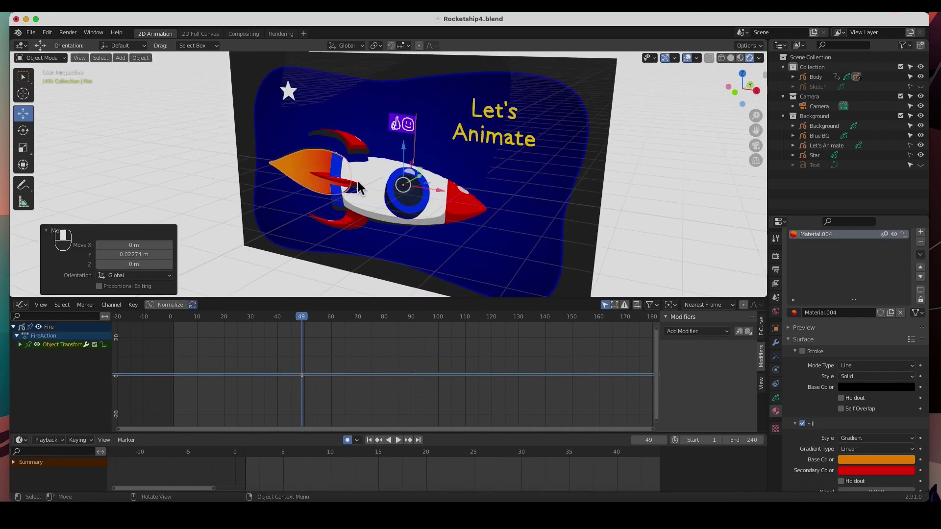
Select the rocket body, restore the camera view and play the animation from the first frame.
{"action": "left_click", "coordinate": [360, 180]}
{"action": "key", "text": "KP_0"}
{"action": "key", "text": "shift+Left"}
{"action": "key", "text": "space"}
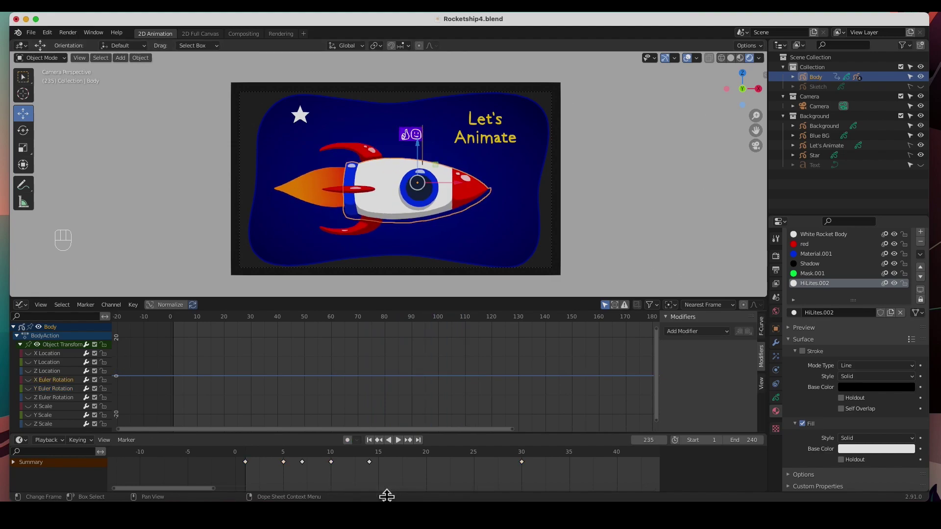
Select the background star and set its origin to its geometry.
{"action": "left_click", "coordinate": [301, 113]}
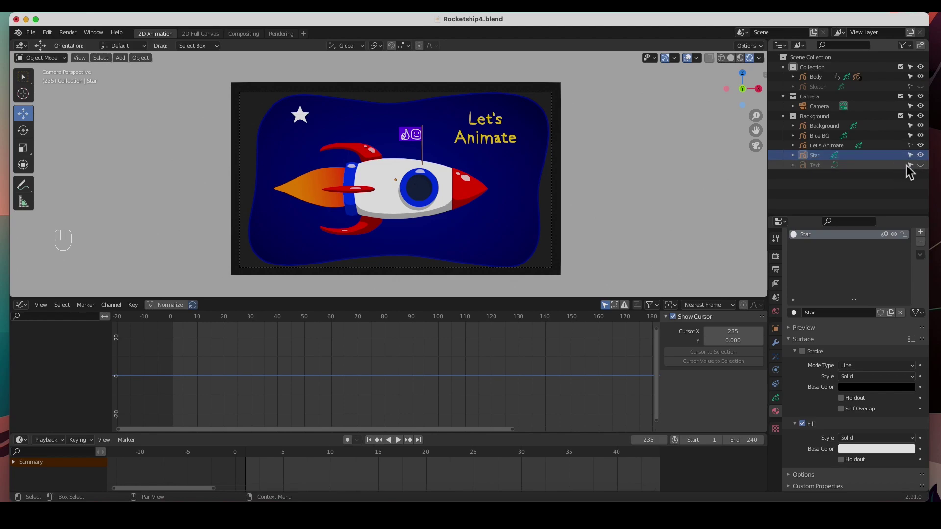
{"action": "left_click", "coordinate": [306, 115]}
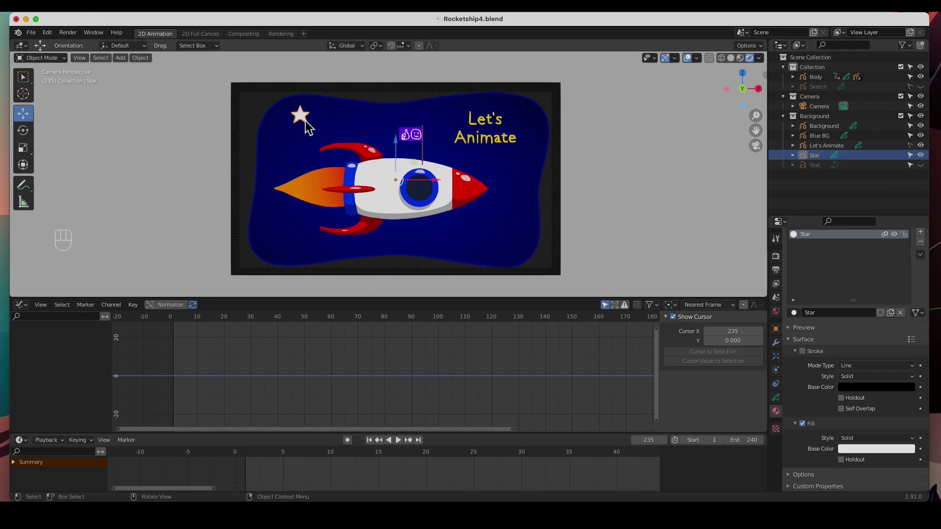
{"action": "scroll", "coordinate": [306, 126], "scroll_direction": "up", "scroll_amount": 5}
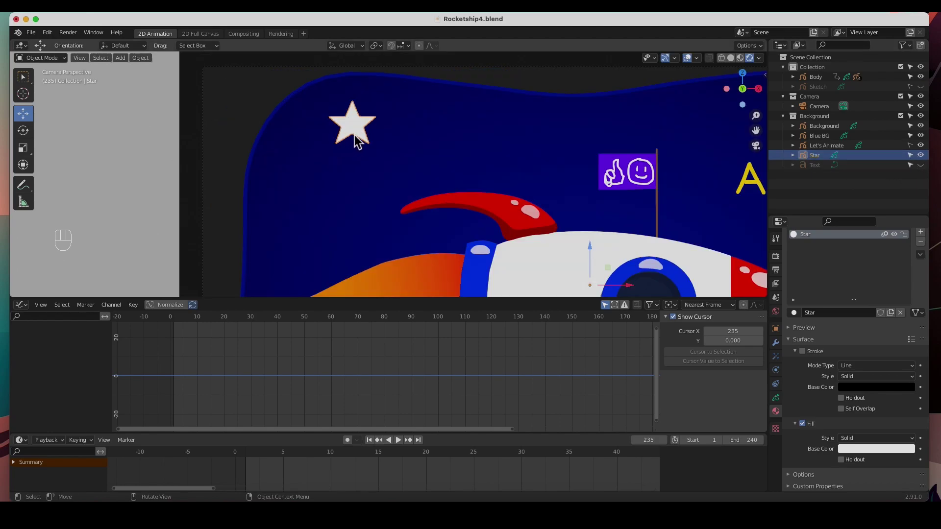
{"action": "left_click", "coordinate": [147, 62]}
{"action": "mouse_move", "coordinate": [159, 85]}
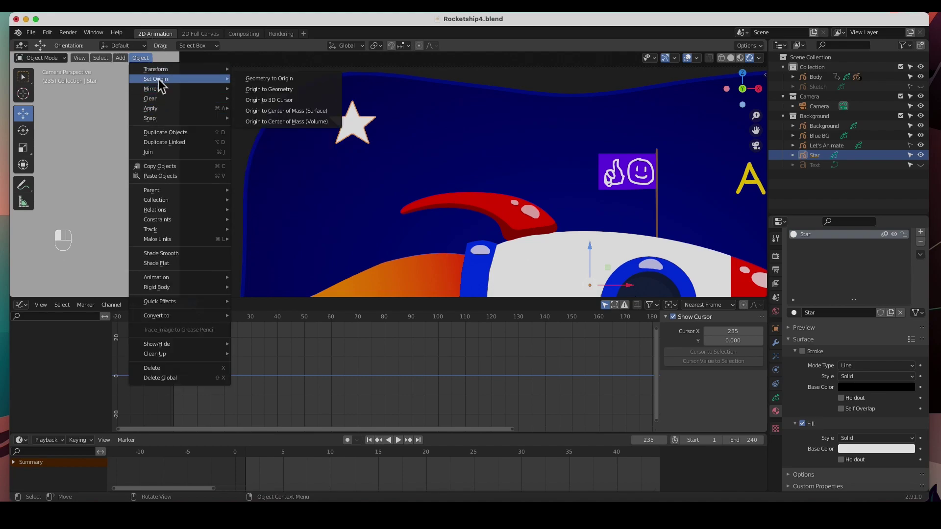
{"action": "left_click", "coordinate": [257, 91]}
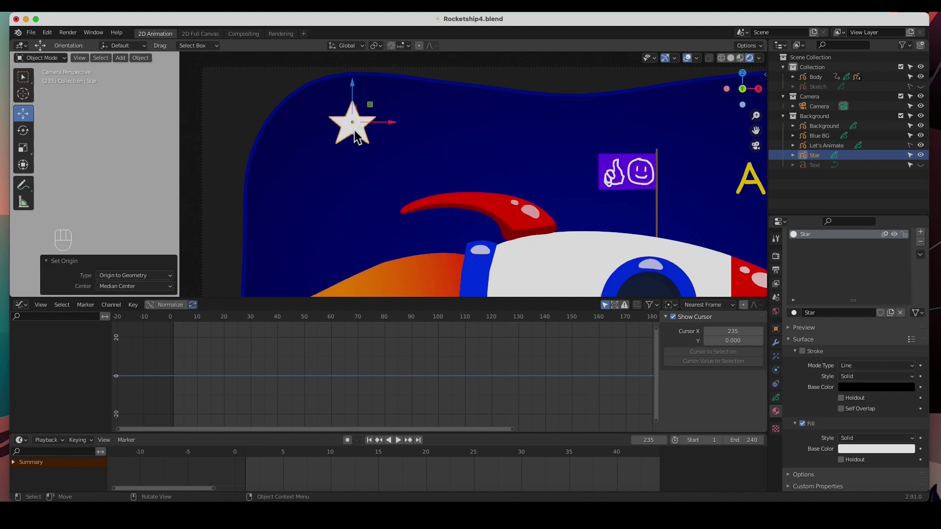
Insert a Scale keyframe and a Rotation keyframe for the star at frame 10, and return to frame 1.
{"action": "scroll", "coordinate": [355, 131], "scroll_direction": "up", "scroll_amount": 3}
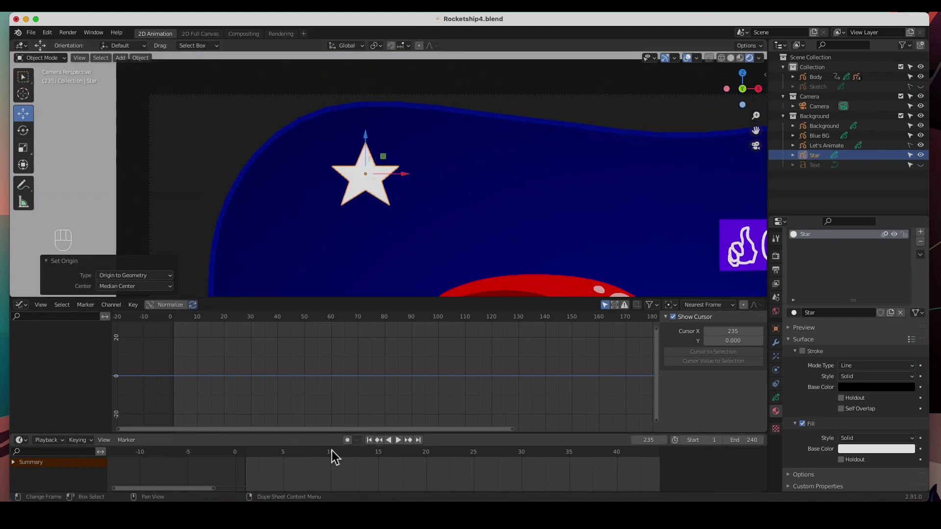
{"action": "left_click", "coordinate": [370, 441]}
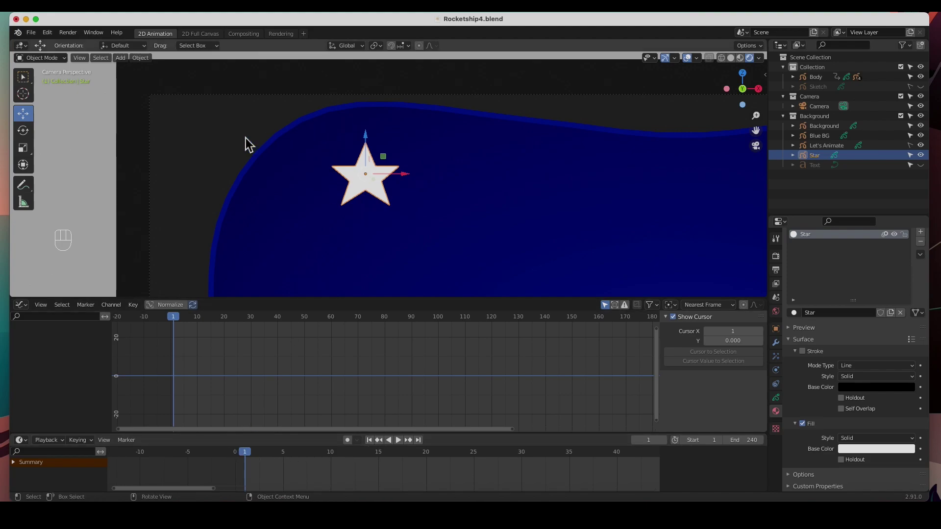
{"action": "left_click", "coordinate": [23, 154]}
{"action": "mouse_move", "coordinate": [215, 319]}
{"action": "left_mouse_down"}
{"action": "mouse_move", "coordinate": [187, 319]}
{"action": "mouse_move", "coordinate": [198, 320]}
{"action": "left_mouse_up"}
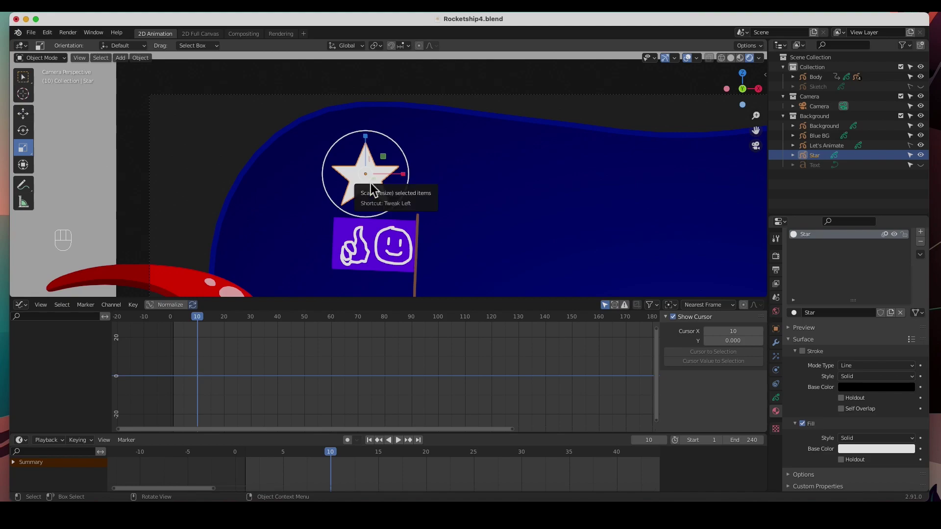
{"action": "key", "text": "i"}
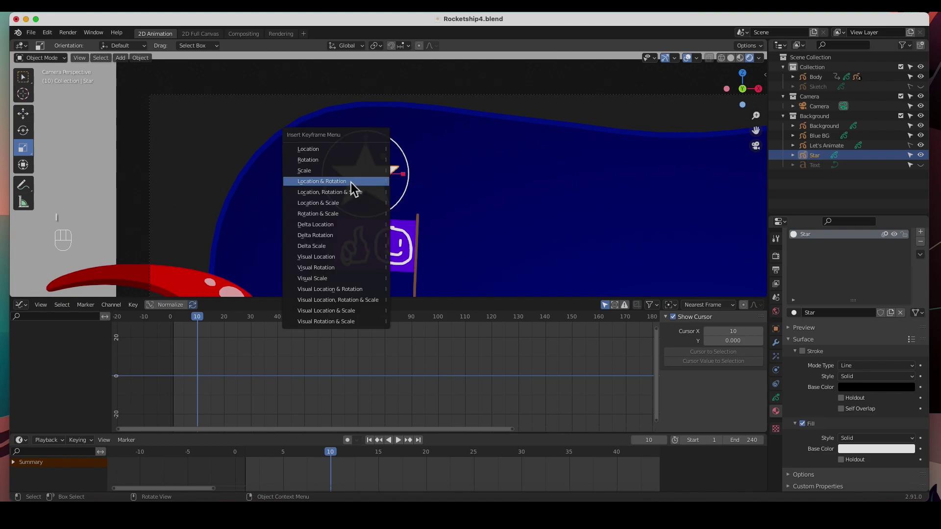
{"action": "left_click", "coordinate": [311, 175]}
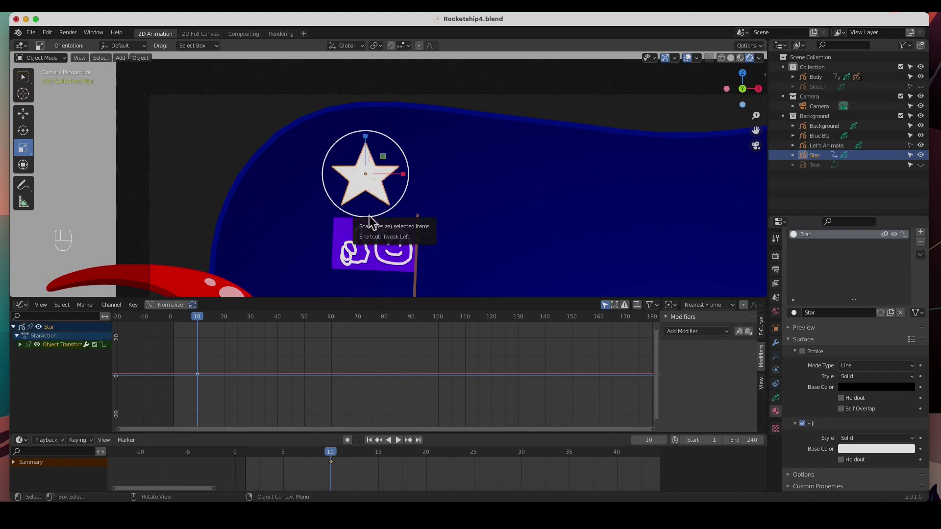
{"action": "key", "text": "i"}
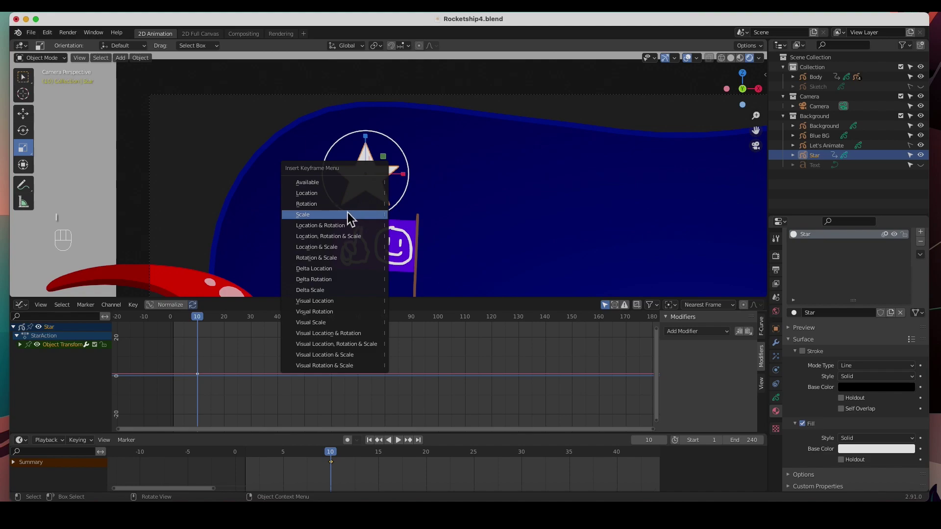
{"action": "left_click", "coordinate": [313, 205]}
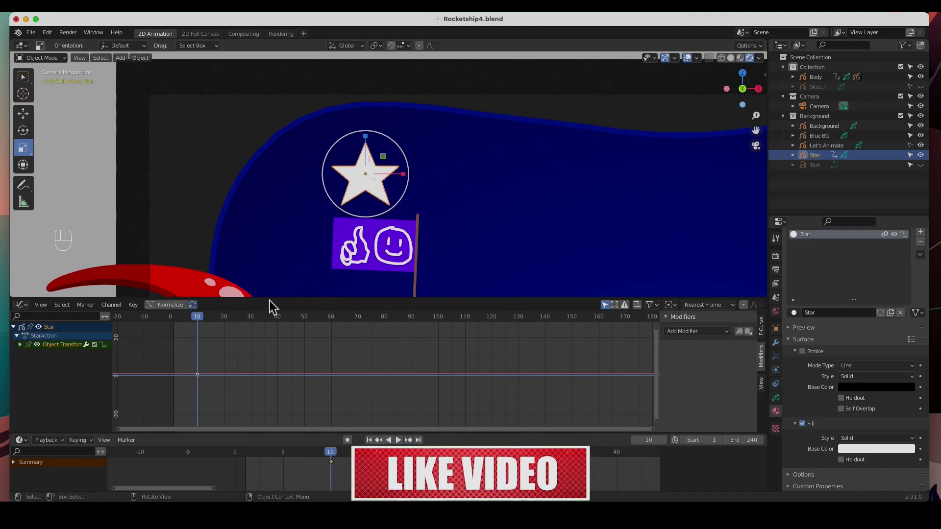
{"action": "left_click_drag", "start_coordinate": [195, 320], "coordinate": [175, 321]}
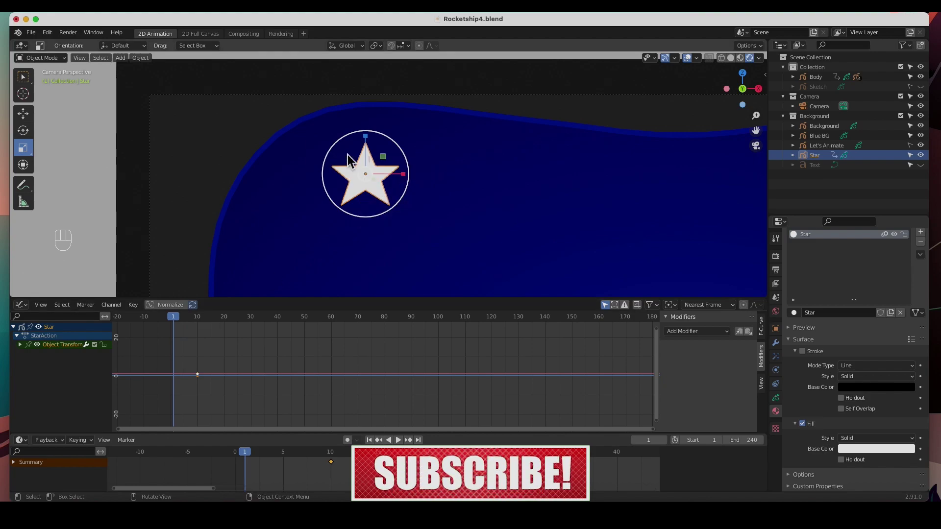
Scale the star down to 0.055 at frame 1 and insert a Scale keyframe.
{"action": "key", "text": "s"}
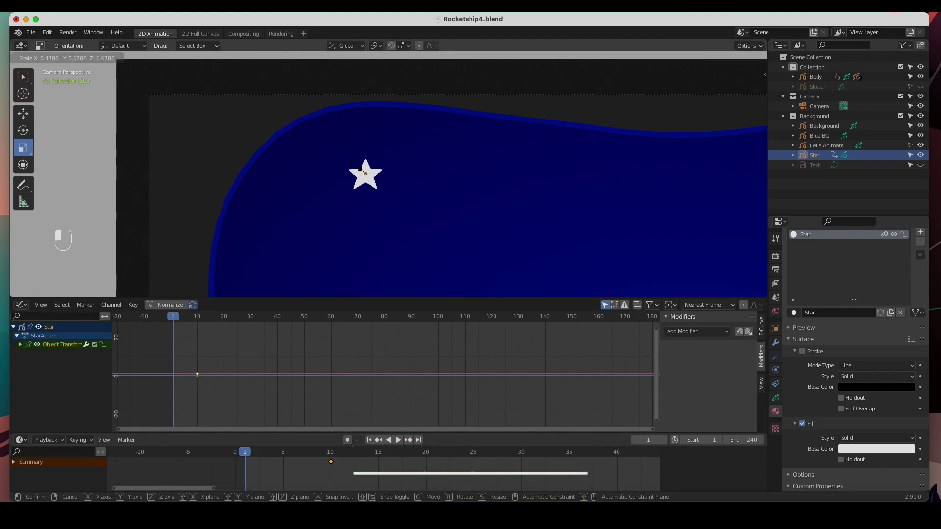
{"action": "key", "text": "Return"}
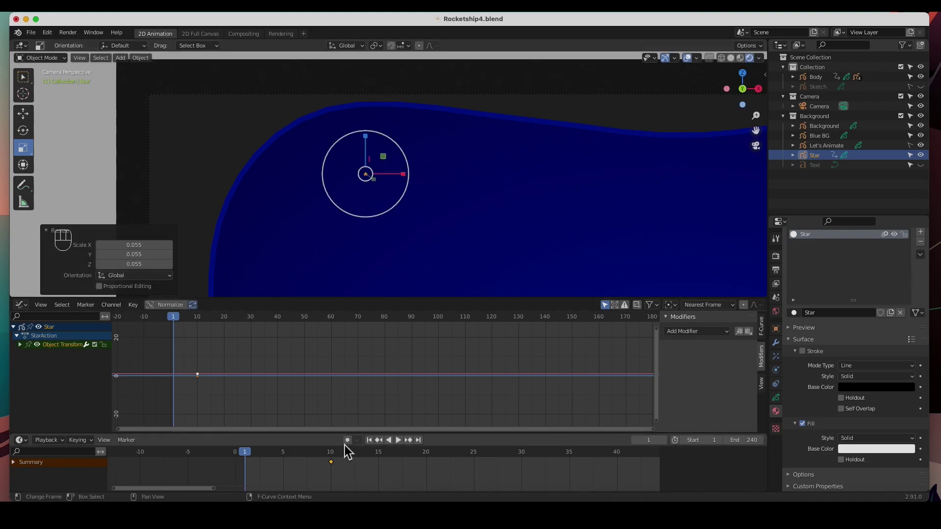
{"action": "key", "text": "i"}
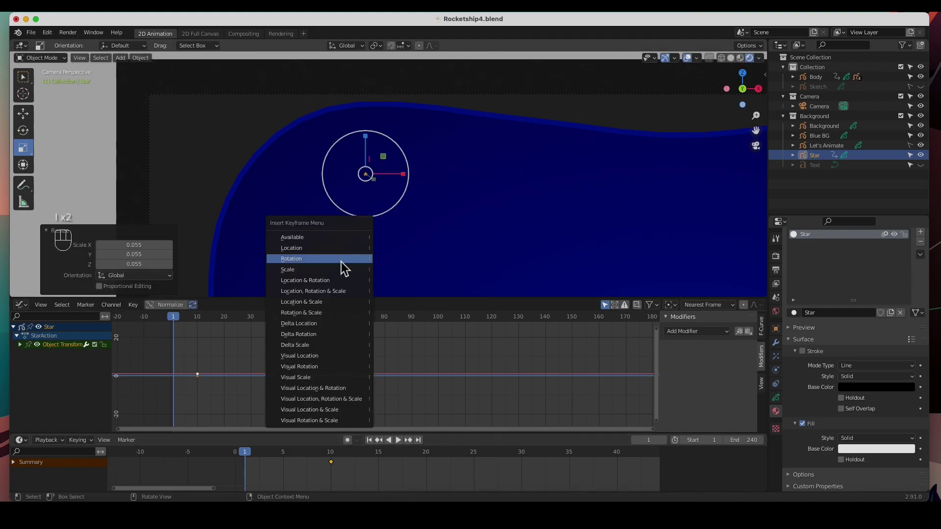
{"action": "left_click", "coordinate": [307, 271]}
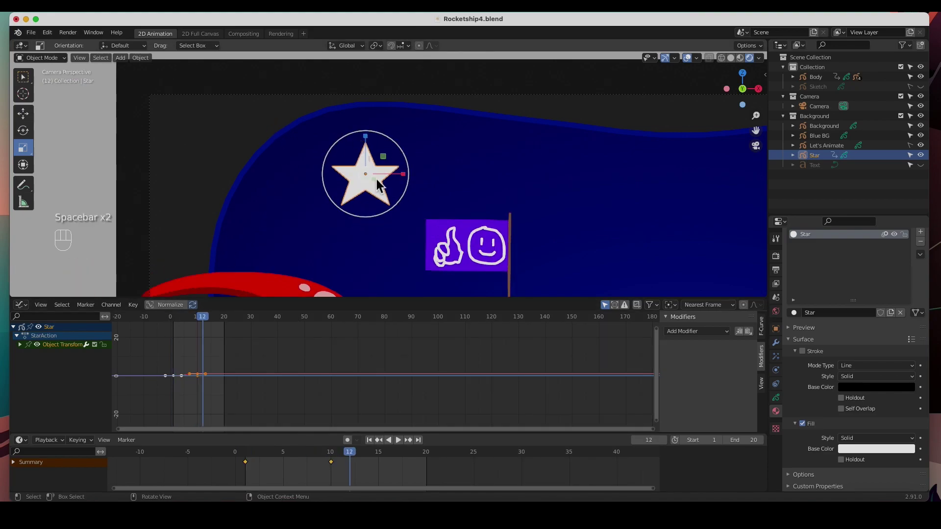
Return to frame 1 and preview the star's scale animation.
{"action": "left_click_drag", "start_coordinate": [206, 319], "coordinate": [176, 319]}
{"action": "key", "text": "space"}
{"action": "key", "text": "space"}
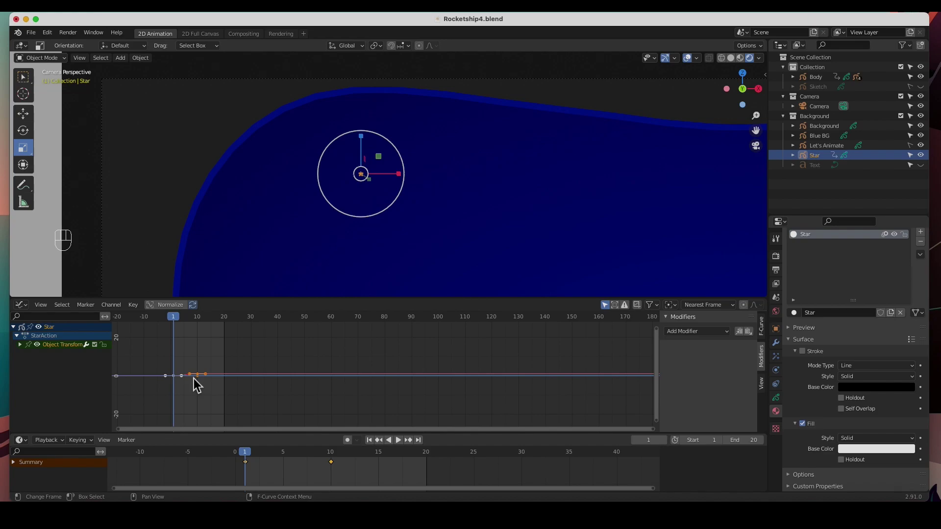
Expand the star's Object Transforms channels, hide the three Euler Rotation curves, and select the X, Y and Z Scale curves.
{"action": "key", "text": "Home"}
{"action": "scroll", "coordinate": [333, 390], "scroll_direction": "up", "scroll_amount": 3}
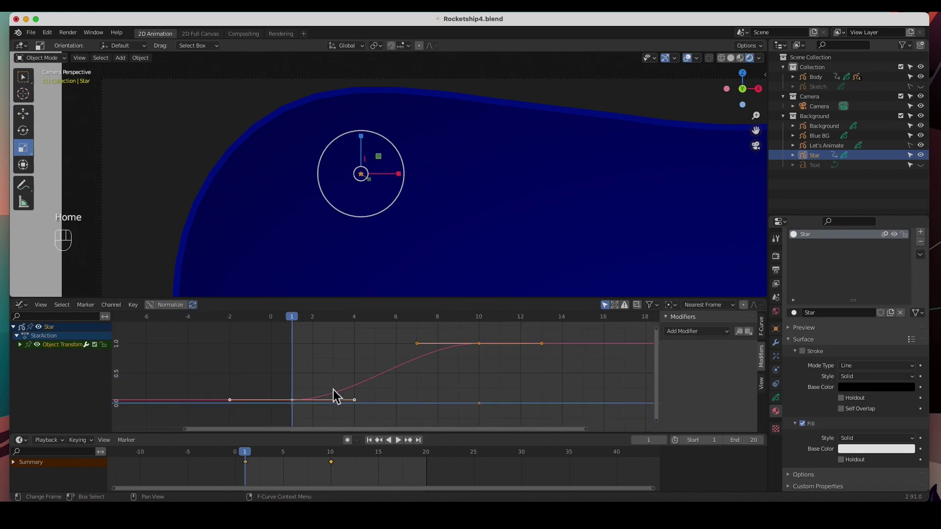
{"action": "left_click", "coordinate": [20, 345]}
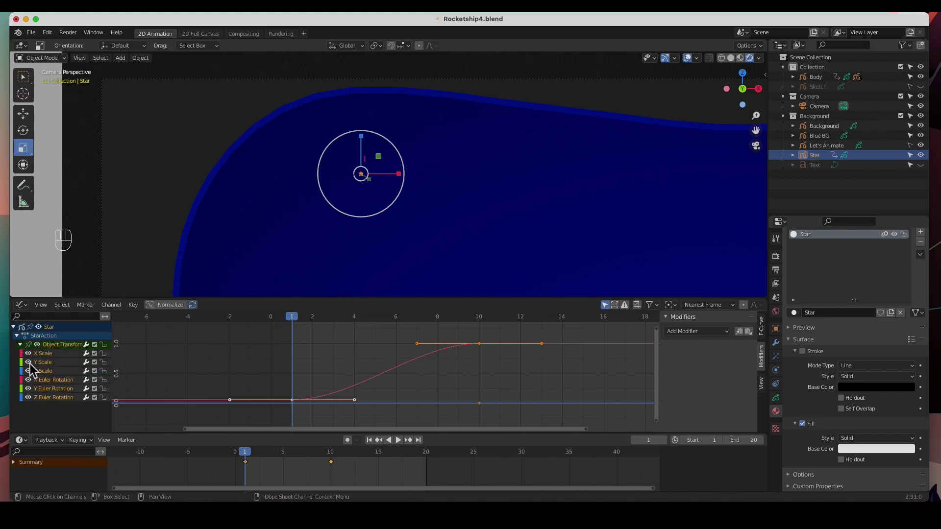
{"action": "mouse_move", "coordinate": [29, 380]}
{"action": "left_mouse_down"}
{"action": "mouse_move", "coordinate": [26, 394]}
{"action": "mouse_move", "coordinate": [32, 385]}
{"action": "left_mouse_up"}
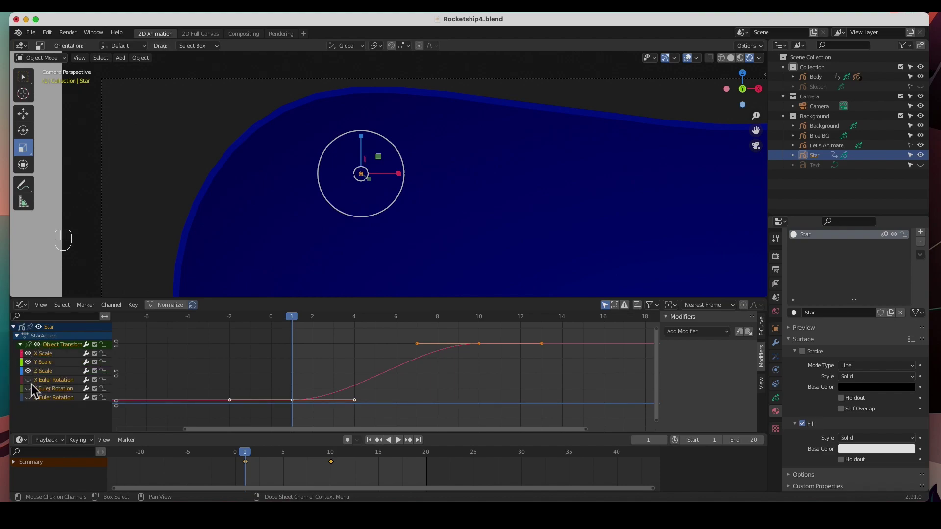
{"action": "left_click", "coordinate": [54, 355]}
{"action": "left_click", "coordinate": [57, 365]}
{"action": "left_click", "coordinate": [57, 374]}
{"action": "left_click", "coordinate": [61, 356], "text": "shift"}
{"action": "left_click", "coordinate": [61, 365], "text": "shift"}
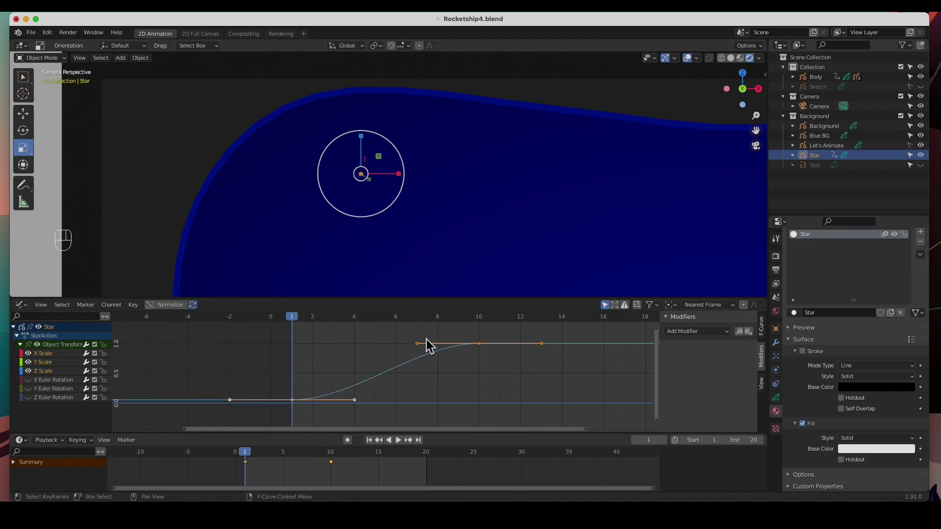
Select the frame 10 scale keys and raise their incoming handle so the star overshoots its final size.
{"action": "left_click", "coordinate": [408, 339]}
{"action": "key", "text": "c"}
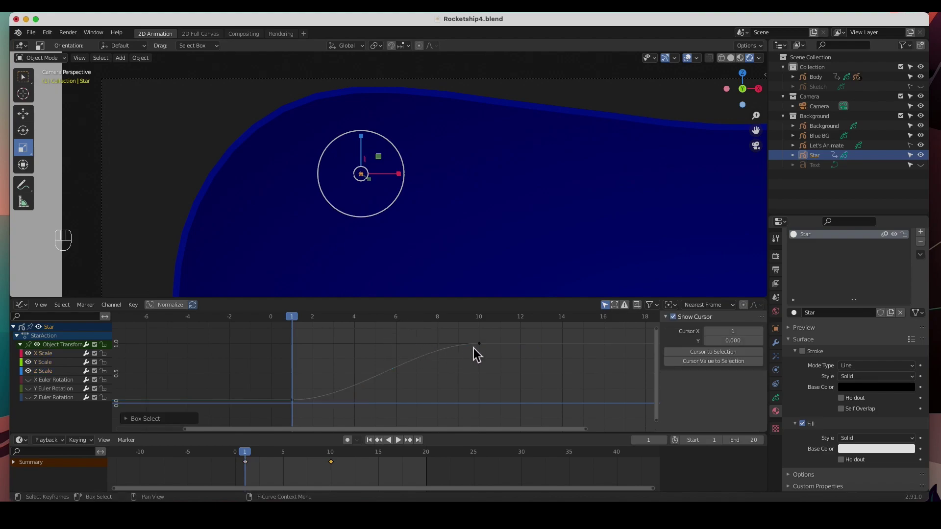
{"action": "left_click_drag", "start_coordinate": [505, 372], "coordinate": [504, 370]}
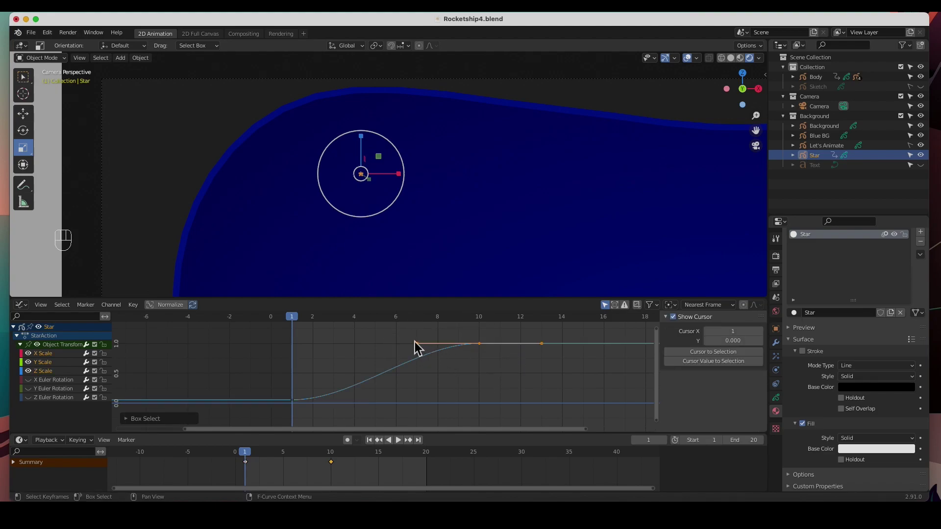
{"action": "left_click_drag", "start_coordinate": [419, 348], "coordinate": [398, 435]}
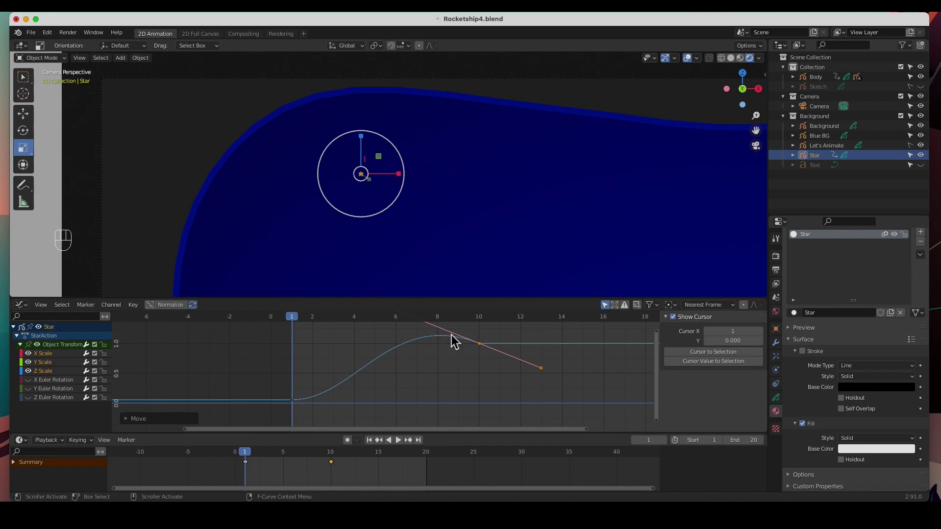
Play the animation and pull the incoming handle of the frame 10 scale keys slightly higher for a stronger overshoot.
{"action": "left_click", "coordinate": [398, 441]}
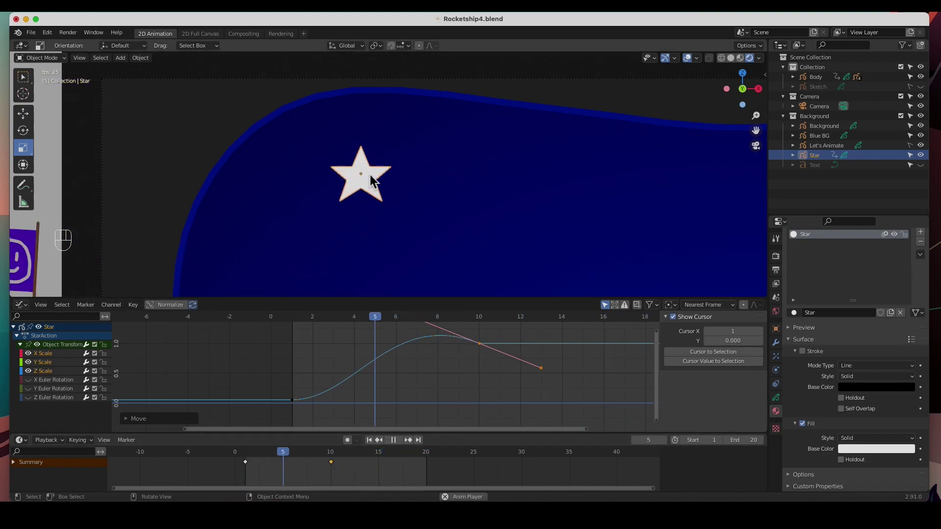
{"action": "scroll", "coordinate": [424, 378], "scroll_direction": "down", "scroll_amount": 3}
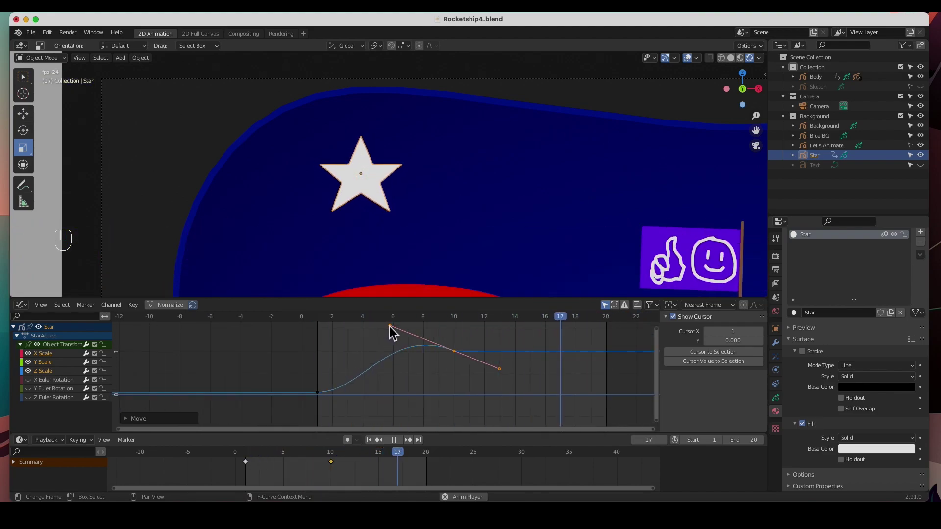
{"action": "left_click_drag", "start_coordinate": [390, 326], "coordinate": [383, 325]}
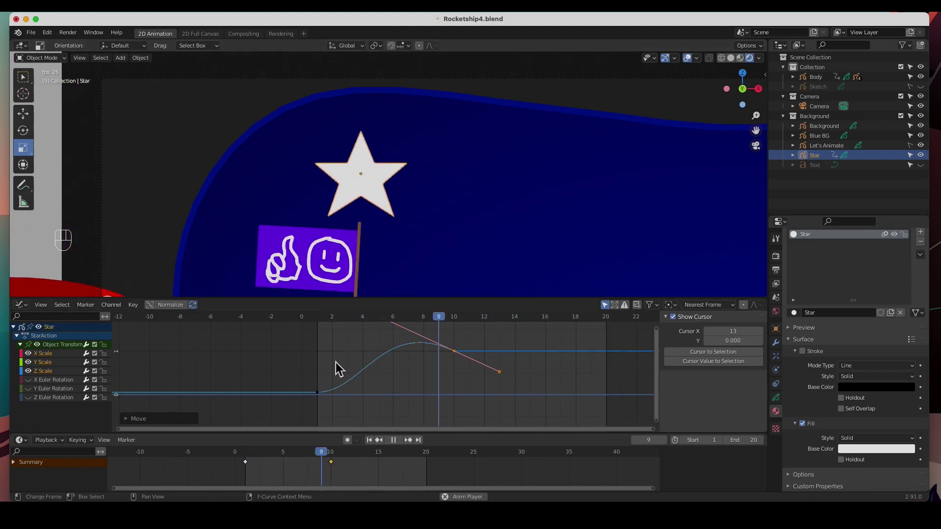
{"action": "key", "text": "space"}
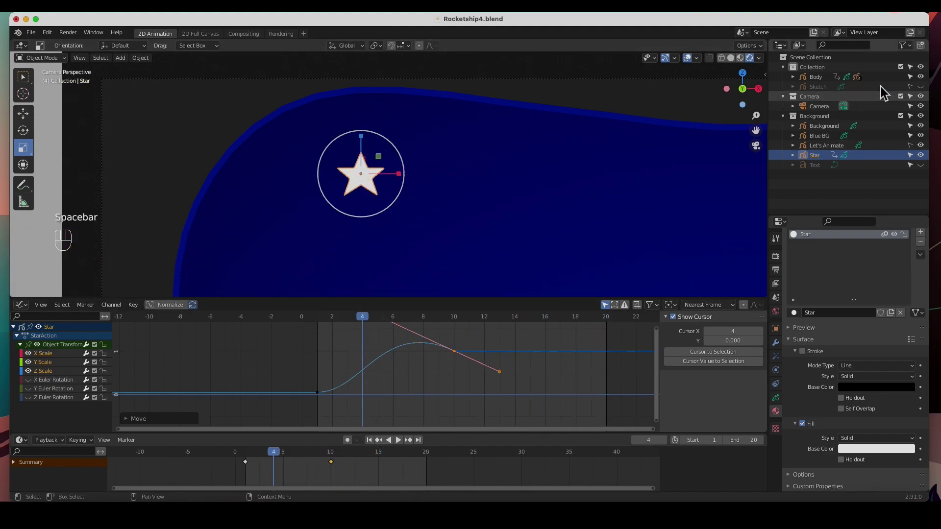
Hide the rocket's Body and its whole Collection, and play the star animation alone.
{"action": "left_click", "coordinate": [921, 77]}
{"action": "key", "text": "space"}
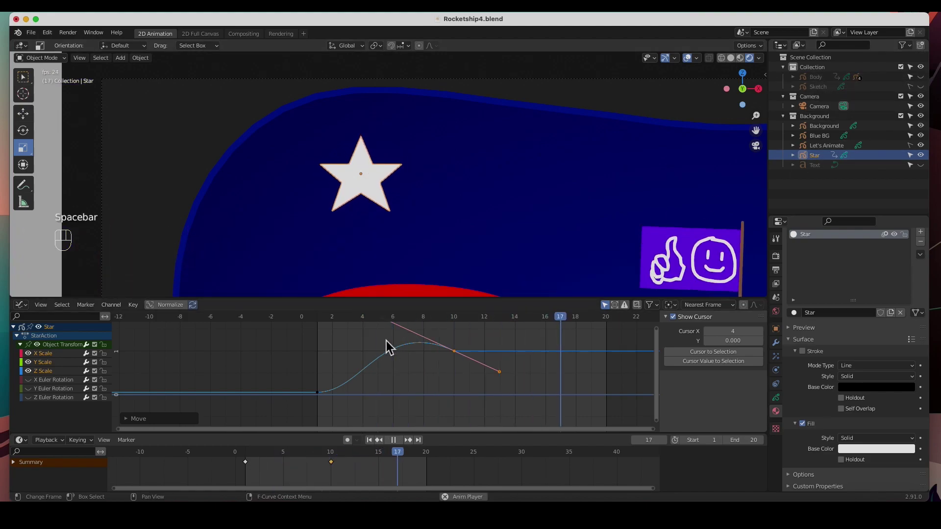
{"action": "key", "text": "space"}
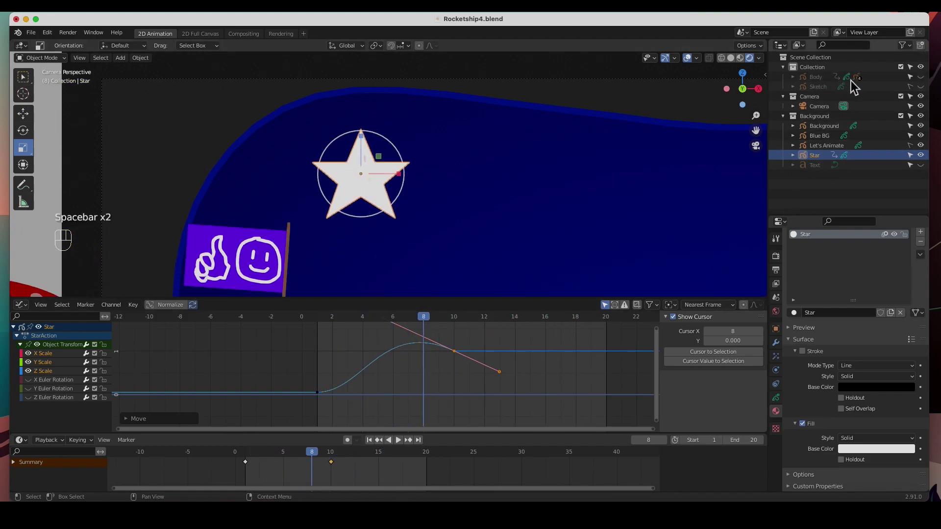
{"action": "left_click", "coordinate": [921, 67]}
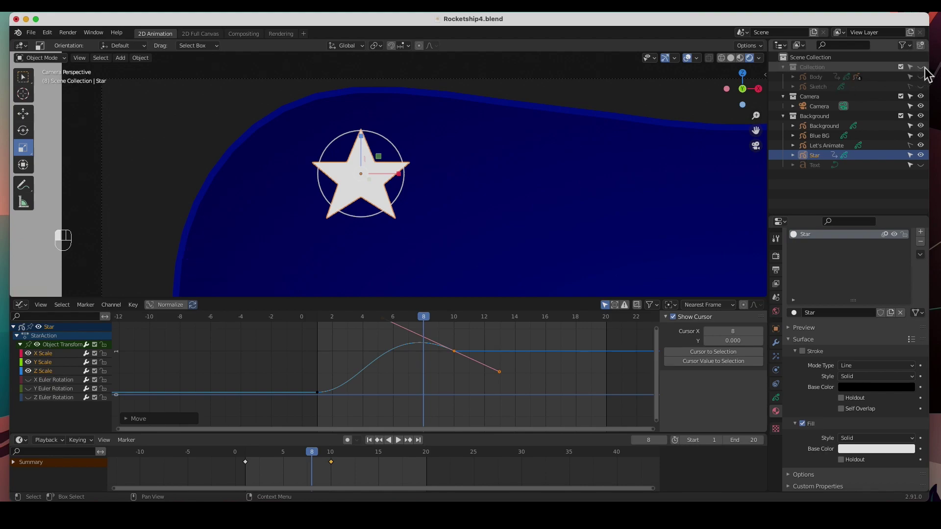
{"action": "key", "text": "space"}
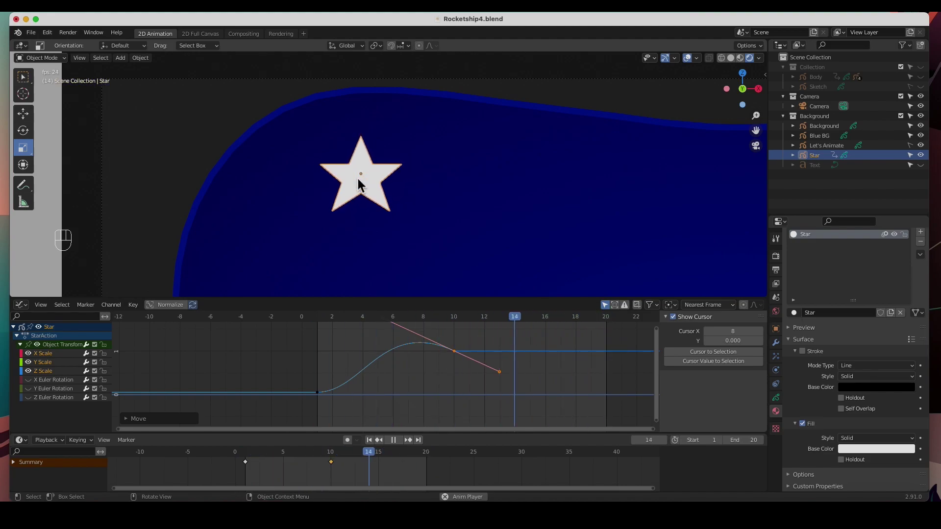
{"action": "key", "text": "space"}
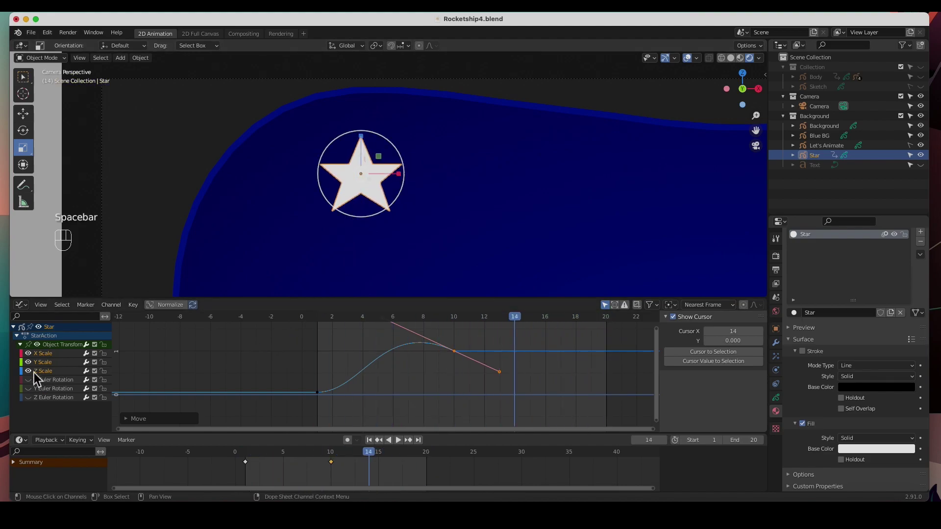
Switch the visible curves from Scale to Euler Rotation and insert a Rotation keyframe for the star at frame 10.
{"action": "left_click_drag", "start_coordinate": [30, 372], "coordinate": [28, 410]}
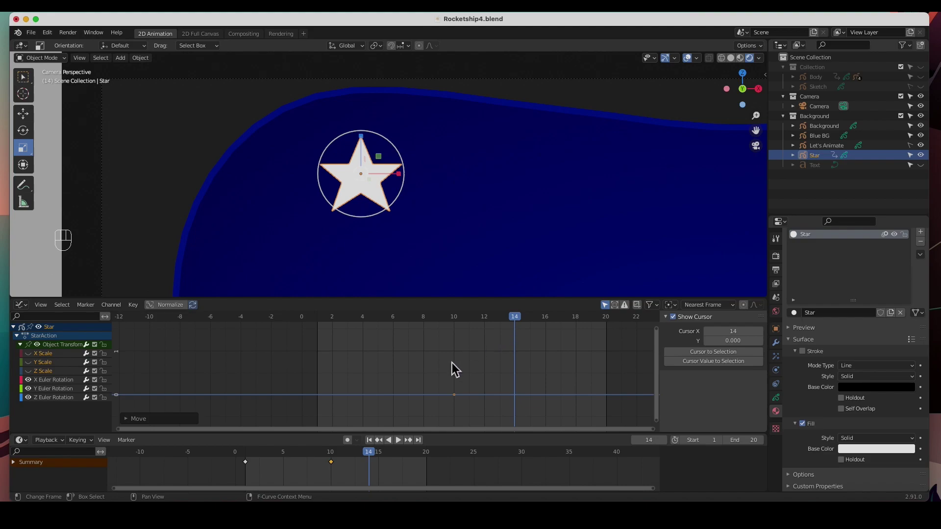
{"action": "left_click_drag", "start_coordinate": [366, 456], "coordinate": [334, 454]}
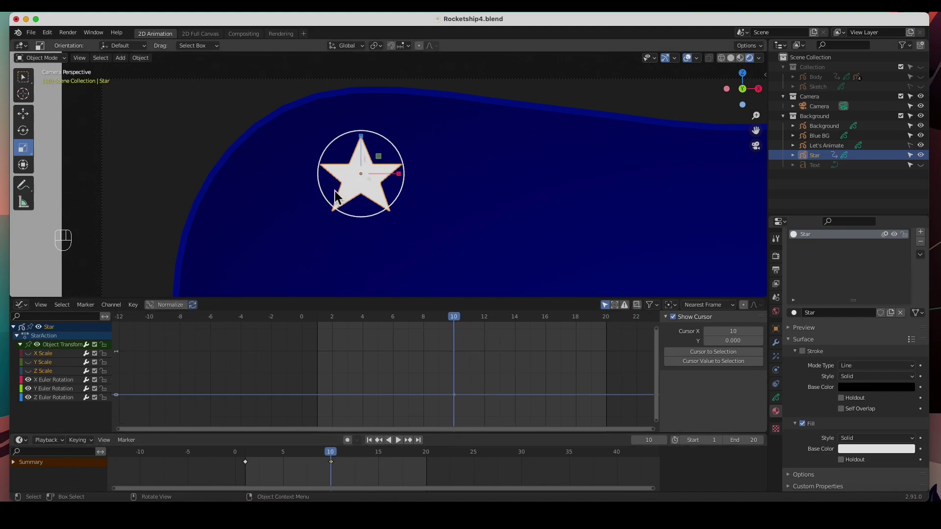
{"action": "key", "text": "i"}
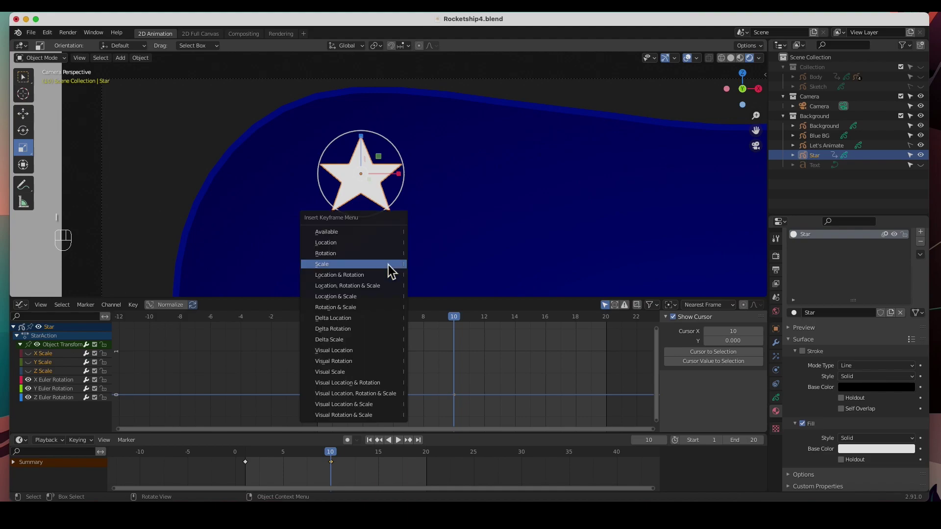
{"action": "left_click", "coordinate": [337, 255]}
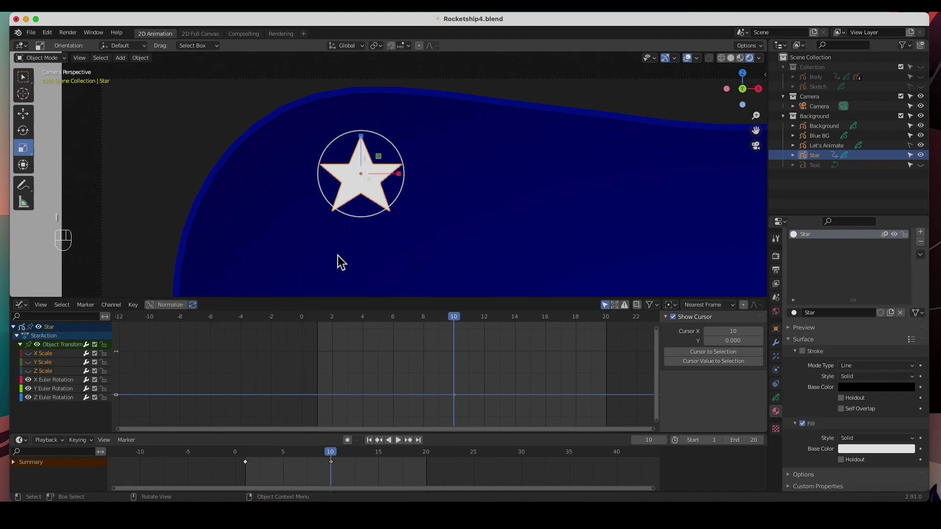
Go to frame 1, activate the Rotate tool, and isolate and select the star's Y Euler Rotation curve.
{"action": "left_click_drag", "start_coordinate": [458, 317], "coordinate": [324, 328]}
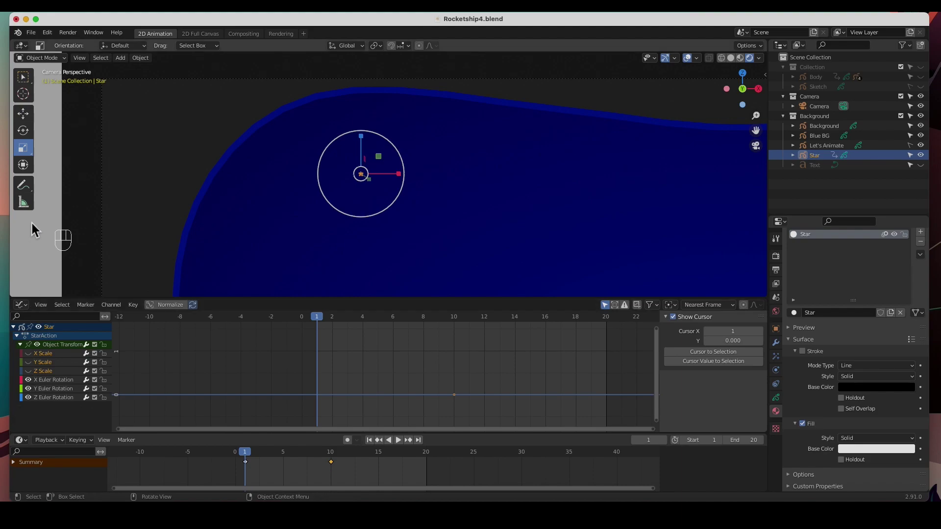
{"action": "left_click", "coordinate": [23, 131]}
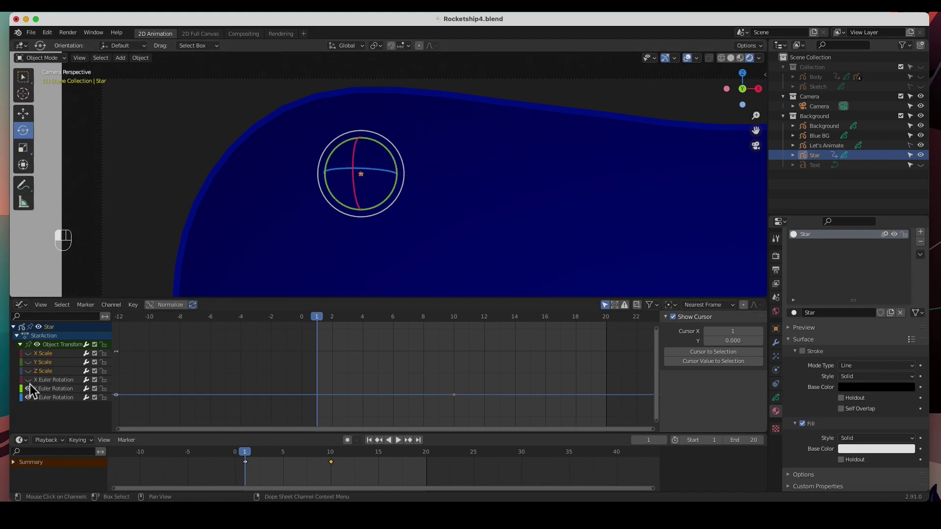
{"action": "left_click", "coordinate": [46, 389], "text": "shift"}
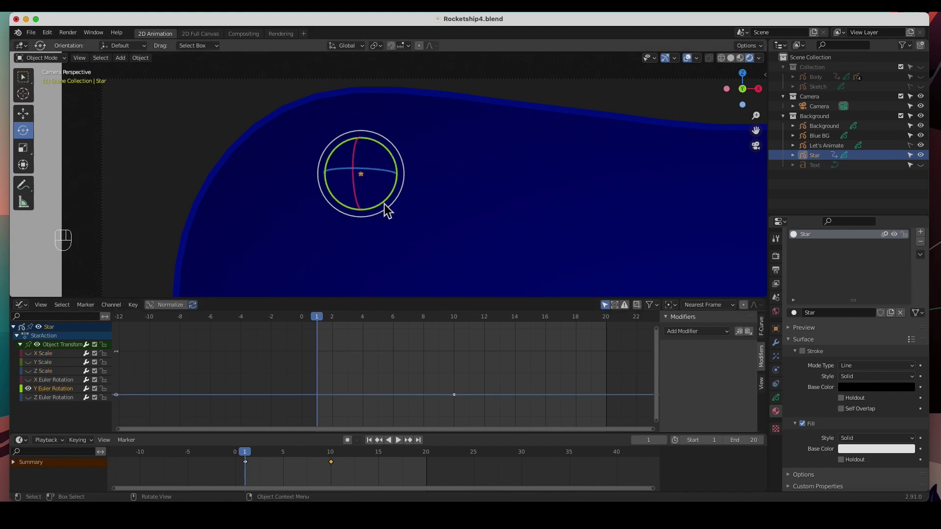
Rotate the star about -268° around the Y axis at frame 1 and insert a Rotation keyframe.
{"action": "left_click_drag", "start_coordinate": [387, 210], "coordinate": [395, 197]}
{"action": "left_click_drag", "start_coordinate": [405, 143], "coordinate": [310, 123]}
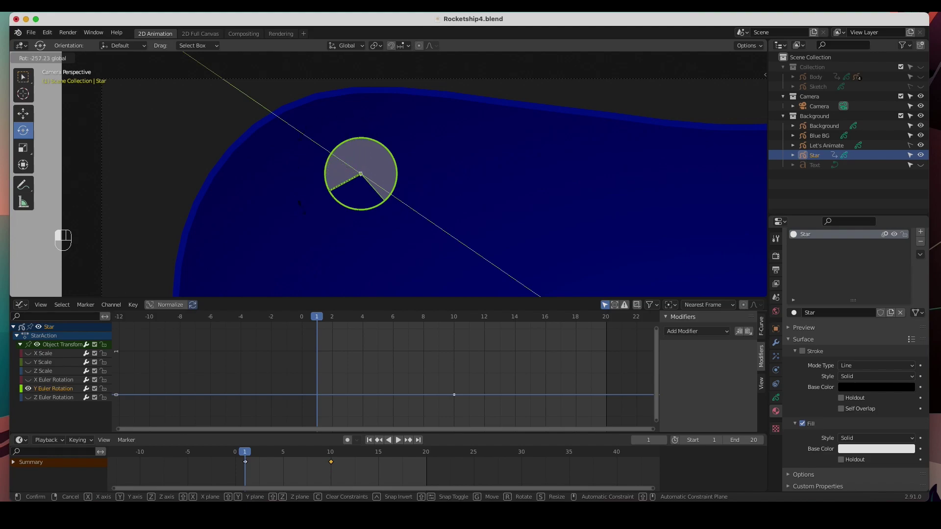
{"action": "left_click_drag", "start_coordinate": [306, 214], "coordinate": [328, 241]}
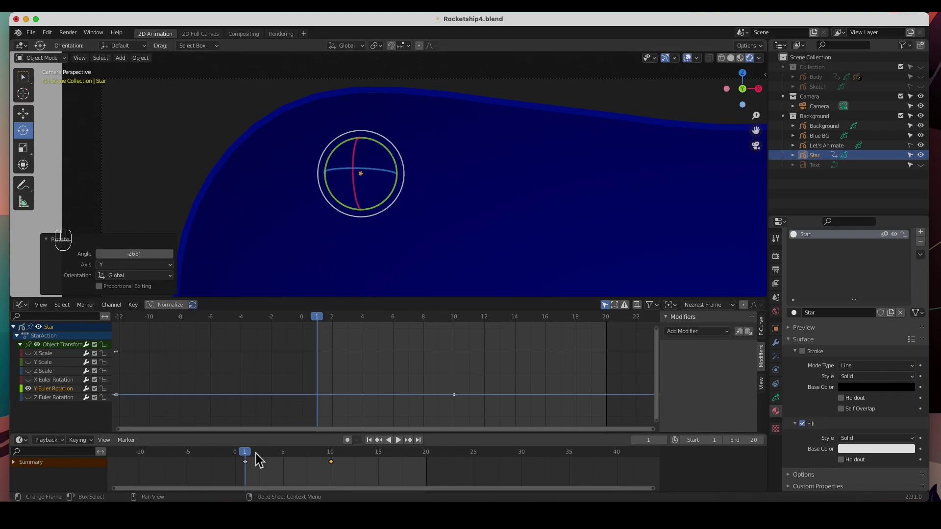
{"action": "key", "text": "i"}
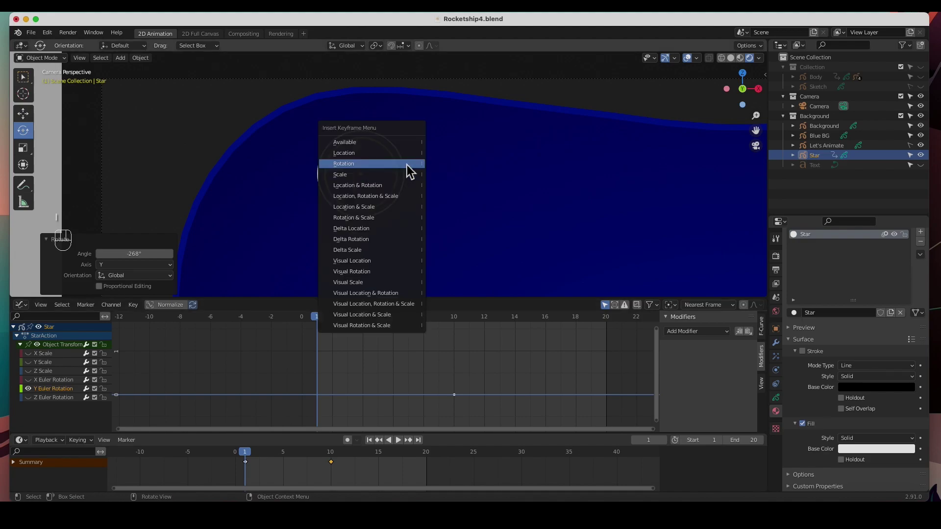
{"action": "left_click", "coordinate": [350, 165]}
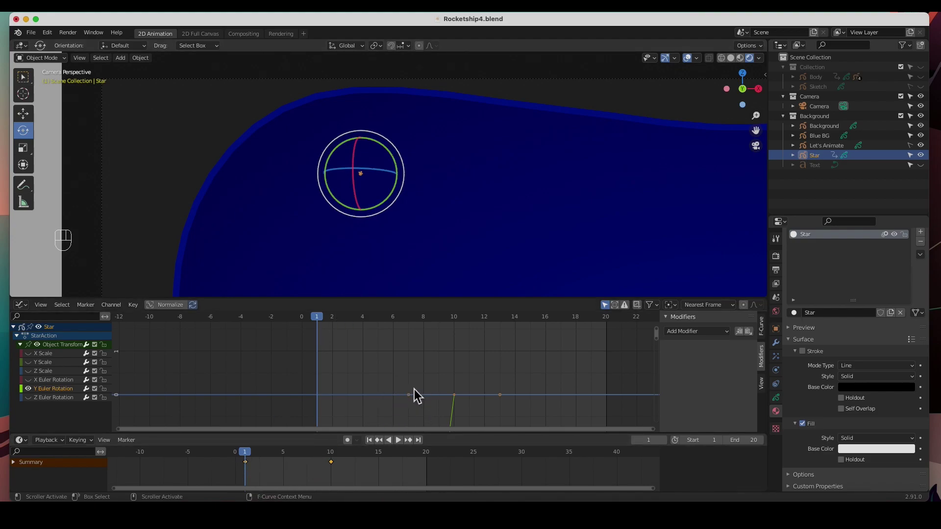
Fit the Y rotation curve in the graph and play the star's spin from frame 1.
{"action": "key", "text": "Home"}
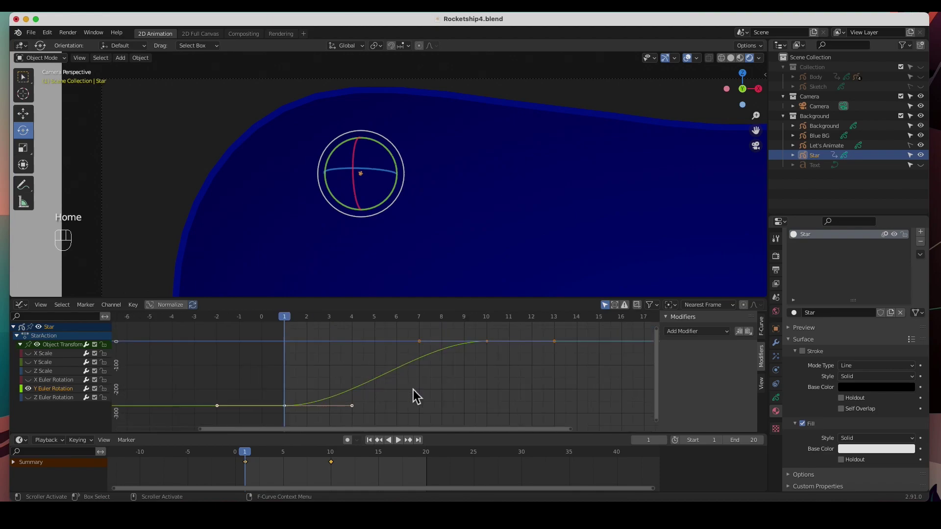
{"action": "left_click", "coordinate": [246, 458]}
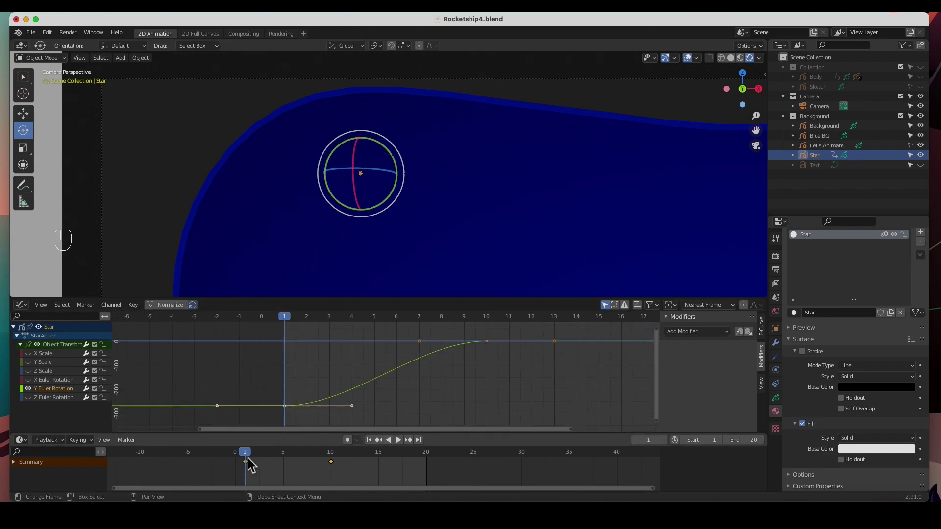
{"action": "key", "text": "space"}
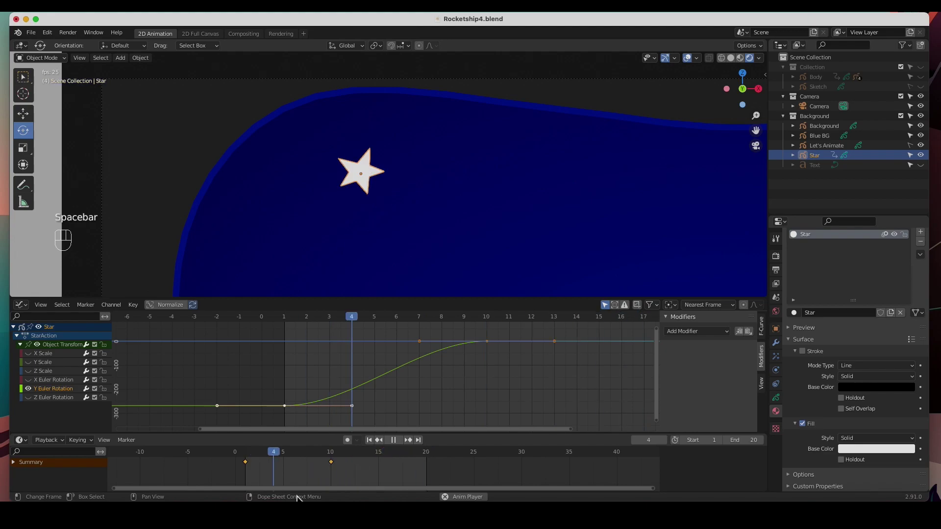
Undo the last change and raise the star's Y rotation keyframe at frame 1 to about -100° during playback.
{"action": "key", "text": "space"}
{"action": "key", "text": "super+z"}
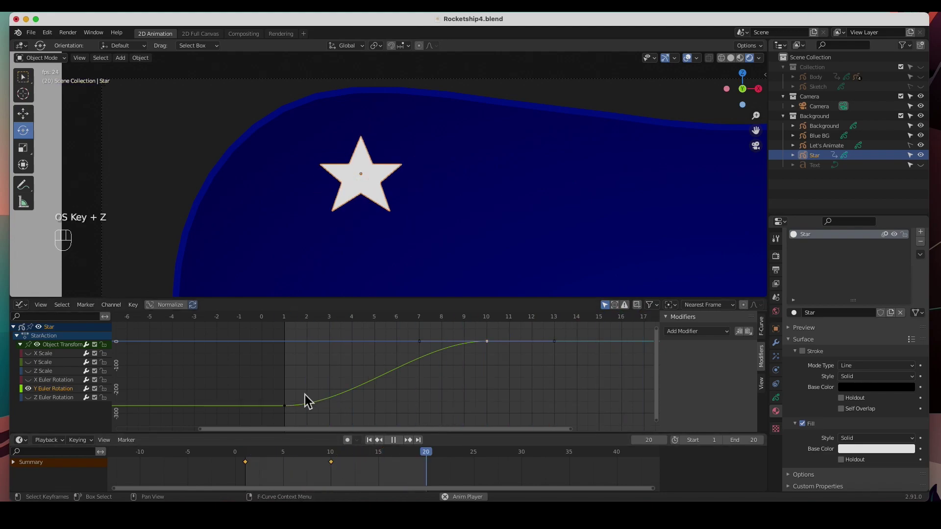
{"action": "left_click_drag", "start_coordinate": [285, 406], "coordinate": [286, 381]}
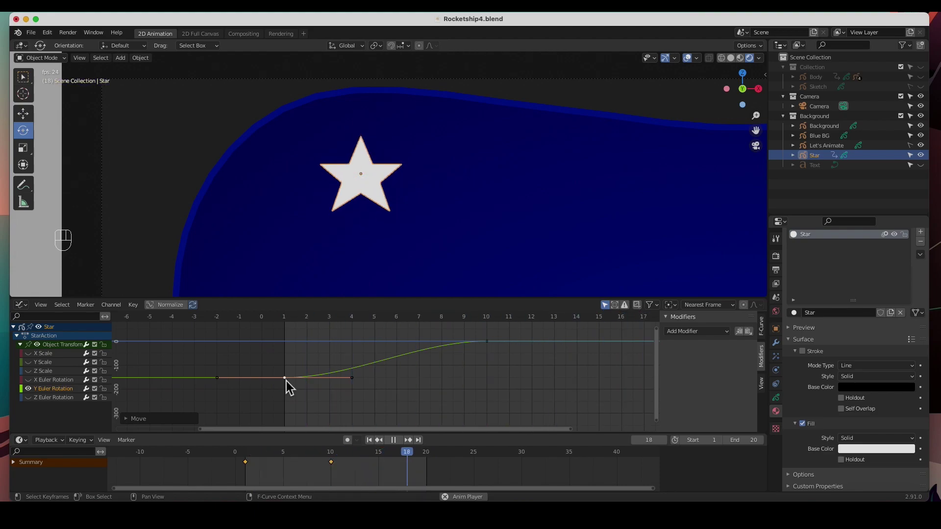
{"action": "left_click_drag", "start_coordinate": [287, 380], "coordinate": [289, 366]}
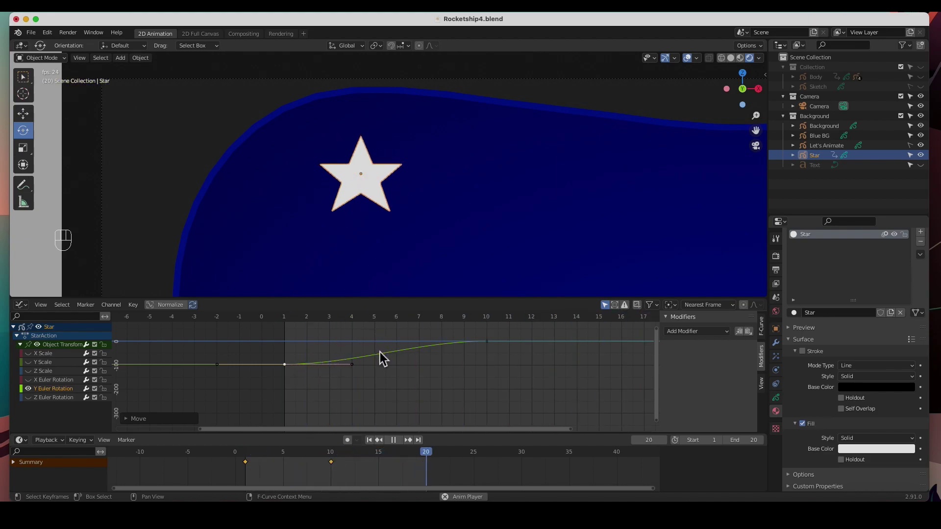
Move the incoming handle of the frame 10 rotation keyframe to about frame 5.5 and 40° for a slight overshoot, and stop playback.
{"action": "middle_click_drag", "start_coordinate": [381, 351], "coordinate": [367, 382]}
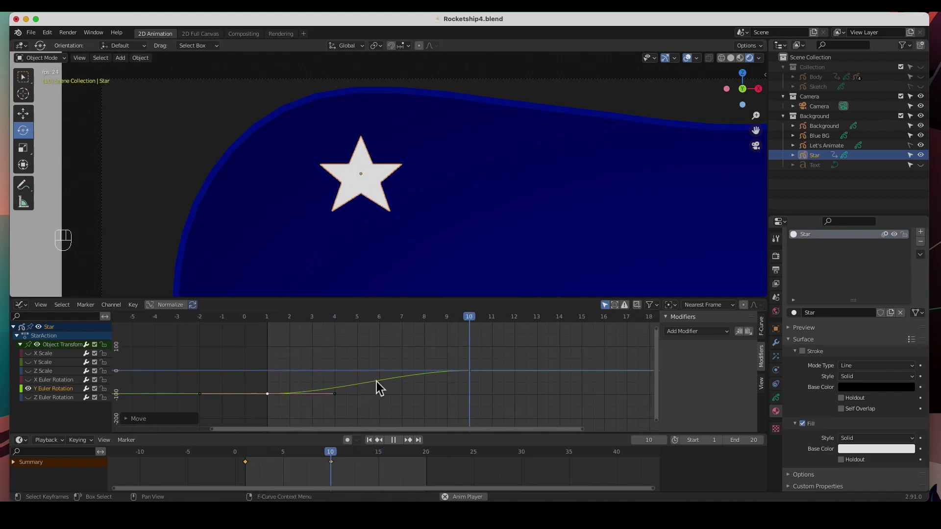
{"action": "left_click", "coordinate": [469, 371]}
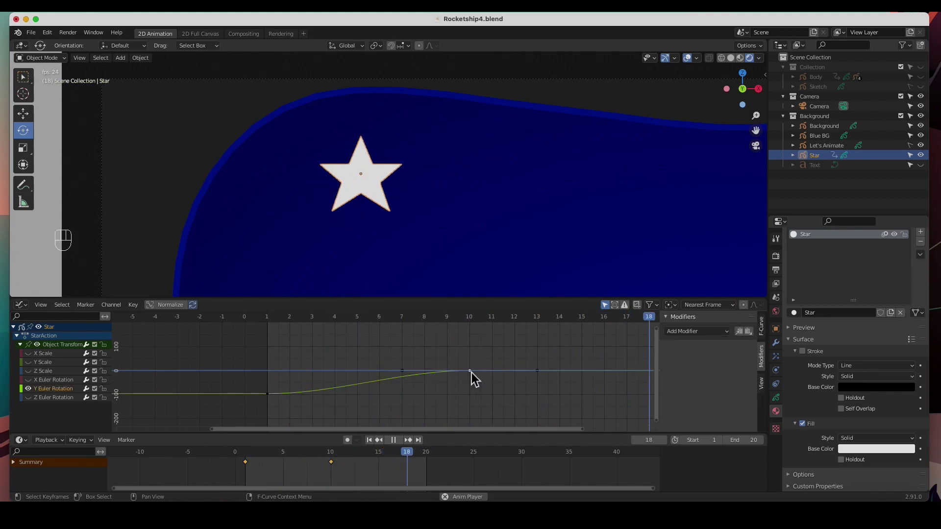
{"action": "left_click_drag", "start_coordinate": [404, 374], "coordinate": [369, 348]}
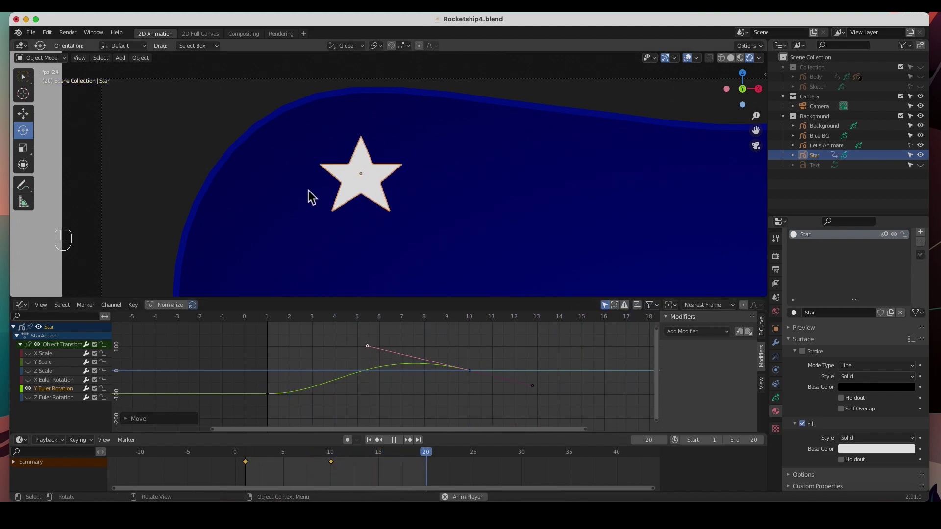
{"action": "left_click_drag", "start_coordinate": [370, 349], "coordinate": [369, 363]}
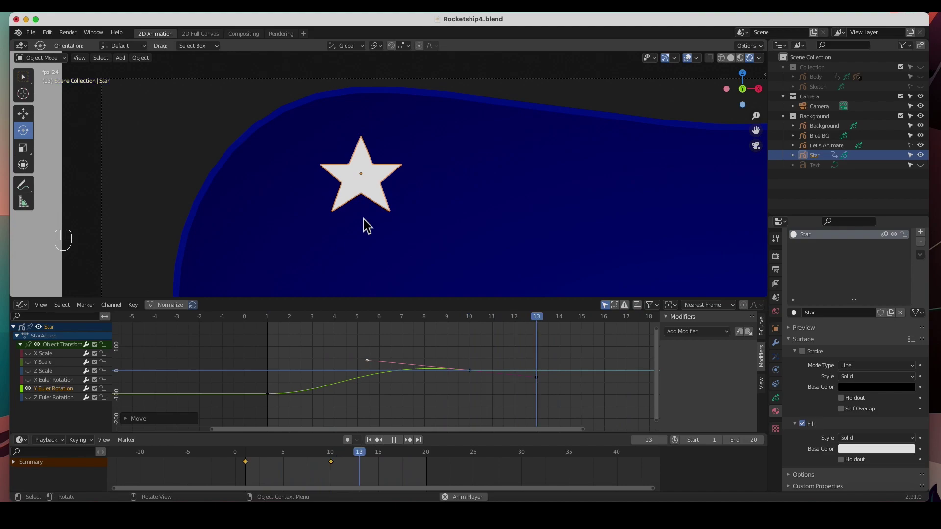
{"action": "key", "text": "space"}
Return to the camera view, enlarge the viewport by collapsing the graph editor, and go to frame 1.
{"action": "key", "text": "KP_0"}
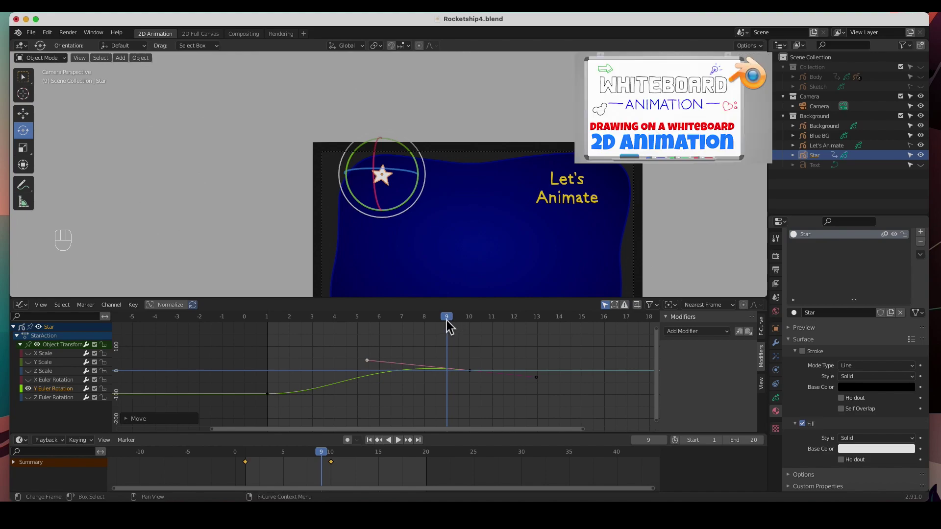
{"action": "left_click", "coordinate": [816, 146]}
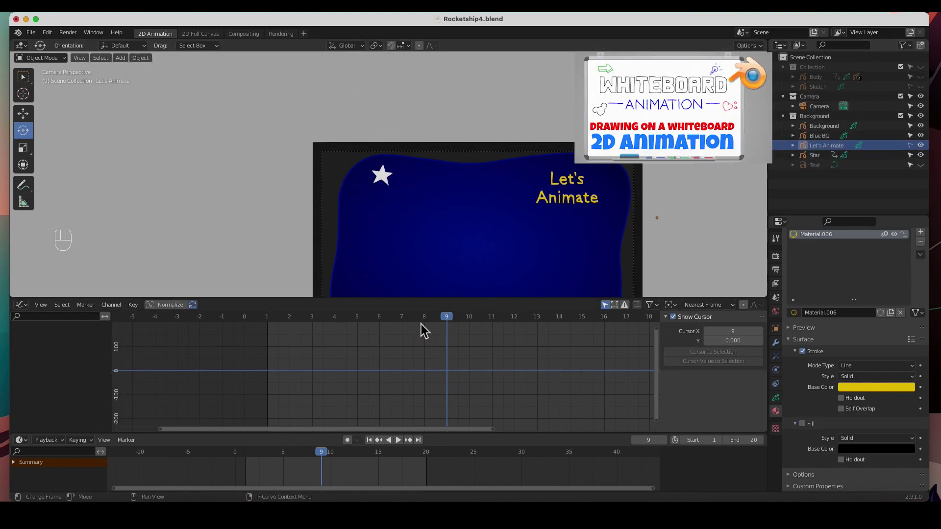
{"action": "left_click_drag", "start_coordinate": [265, 304], "coordinate": [258, 426]}
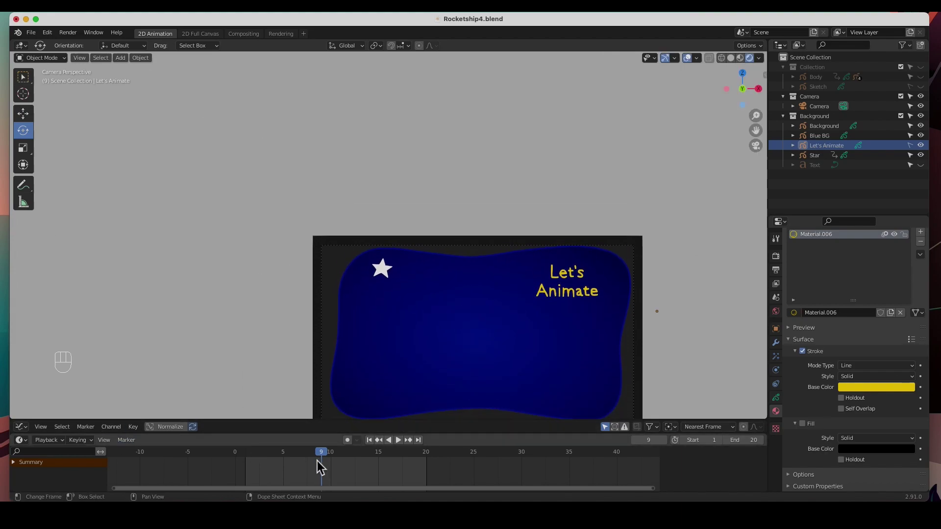
{"action": "left_click_drag", "start_coordinate": [321, 453], "coordinate": [246, 454]}
Make the Let's Animate text object selectable, select it and frame the text in the viewport.
{"action": "left_click", "coordinate": [564, 276]}
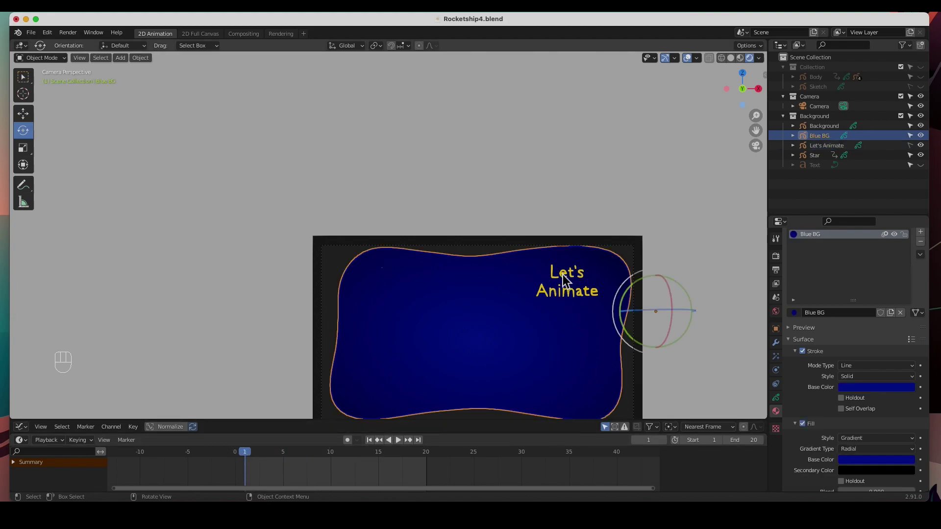
{"action": "left_click", "coordinate": [564, 277]}
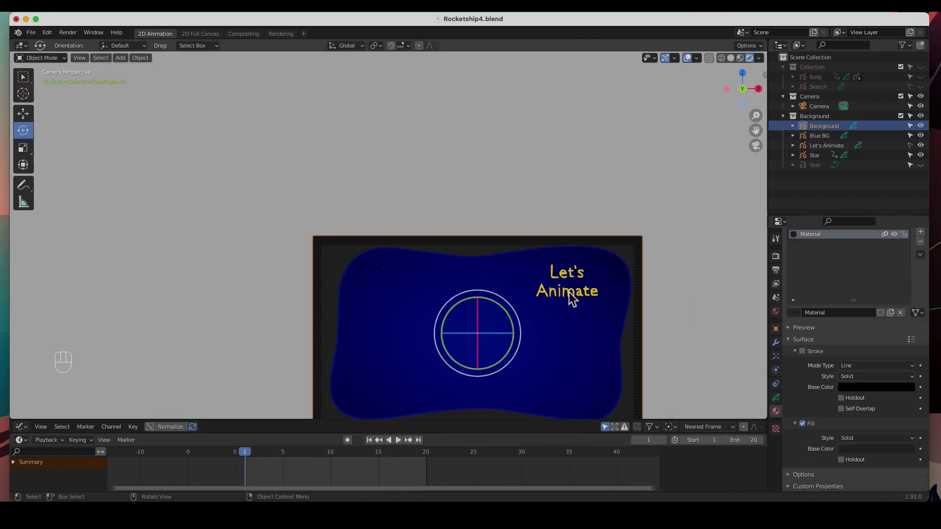
{"action": "left_click", "coordinate": [571, 296]}
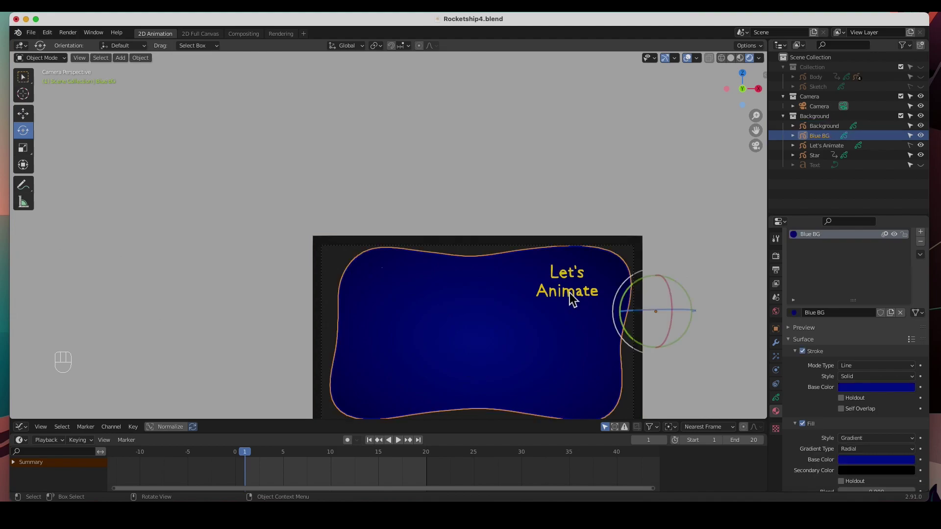
{"action": "left_click", "coordinate": [836, 145]}
{"action": "left_click", "coordinate": [819, 147]}
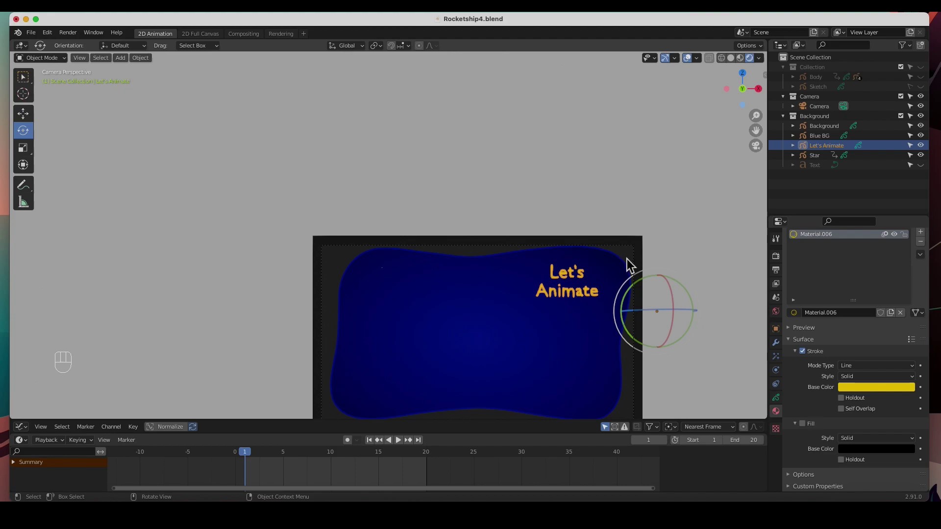
{"action": "key", "text": "KP_Decimal"}
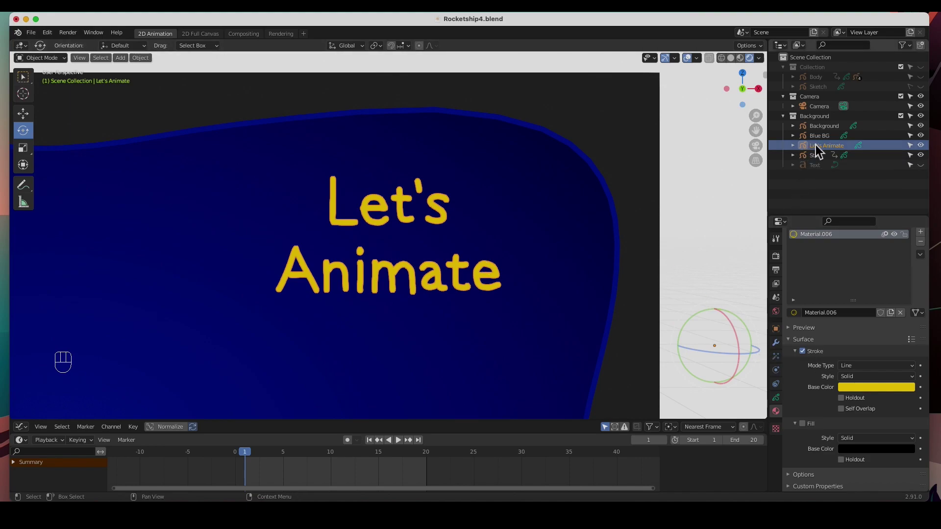
Add a Build modifier to the Let's Animate text and scrub to frame 17 to preview the writing effect.
{"action": "left_click", "coordinate": [776, 343]}
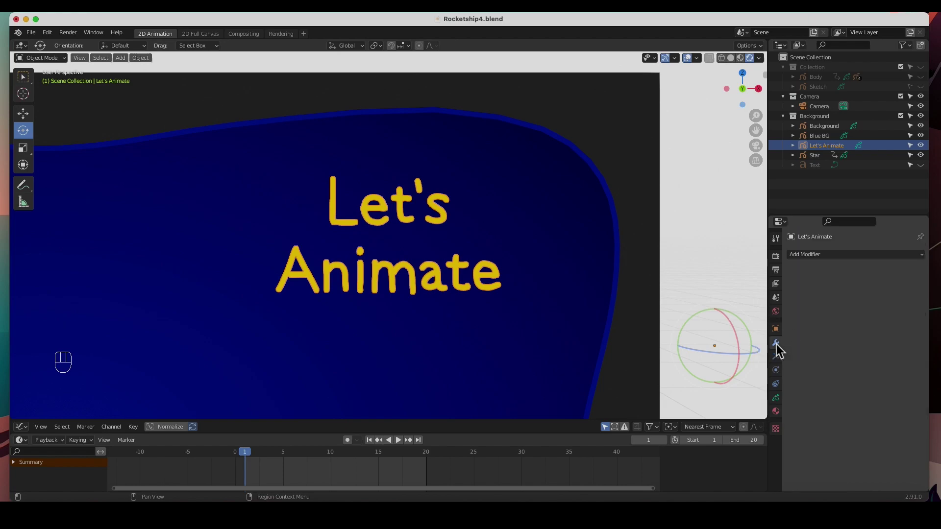
{"action": "left_click", "coordinate": [821, 256]}
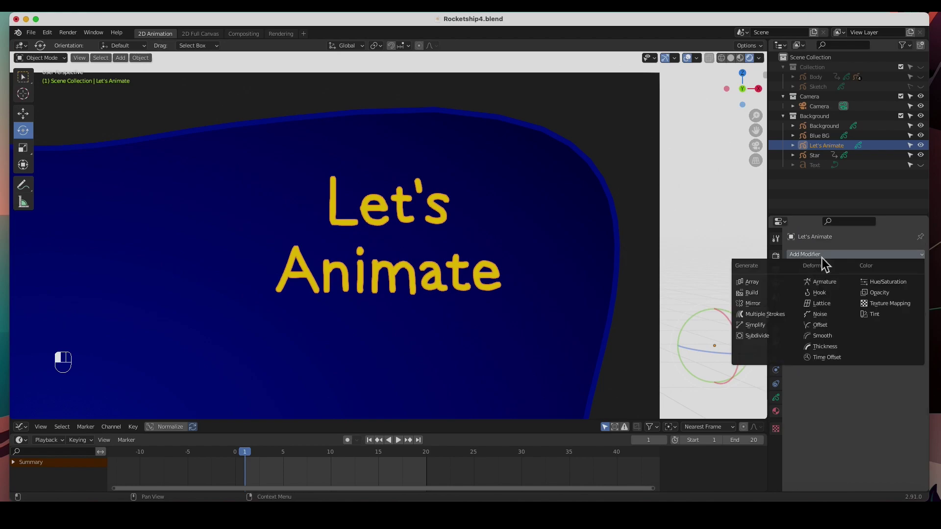
{"action": "left_click", "coordinate": [755, 293]}
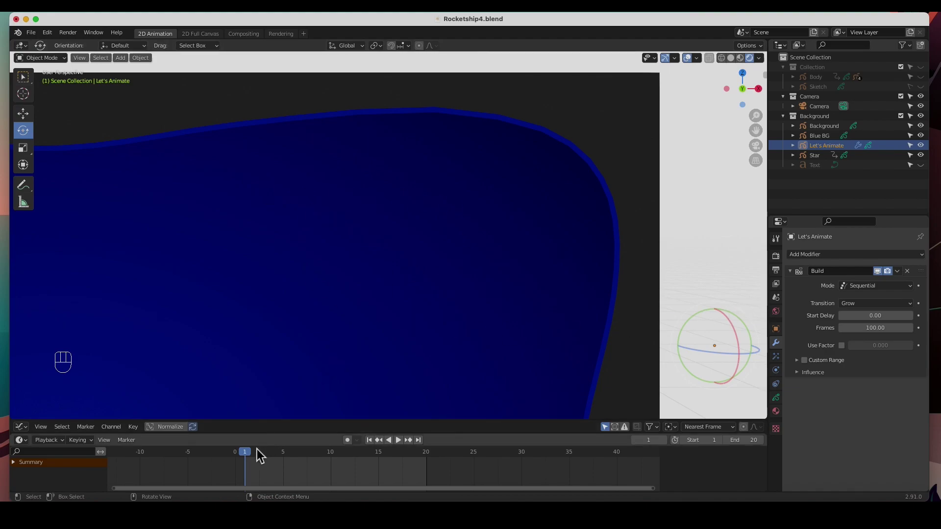
{"action": "left_click_drag", "start_coordinate": [248, 456], "coordinate": [398, 451]}
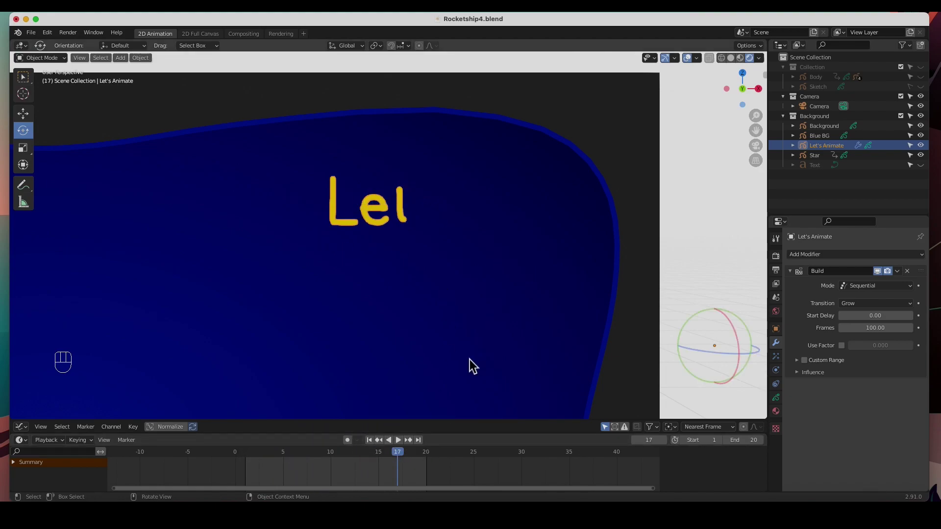
Set the scene's end frame to 100, fit the timeline to the full range and scrub the text build to frame 100.
{"action": "left_click", "coordinate": [757, 441]}
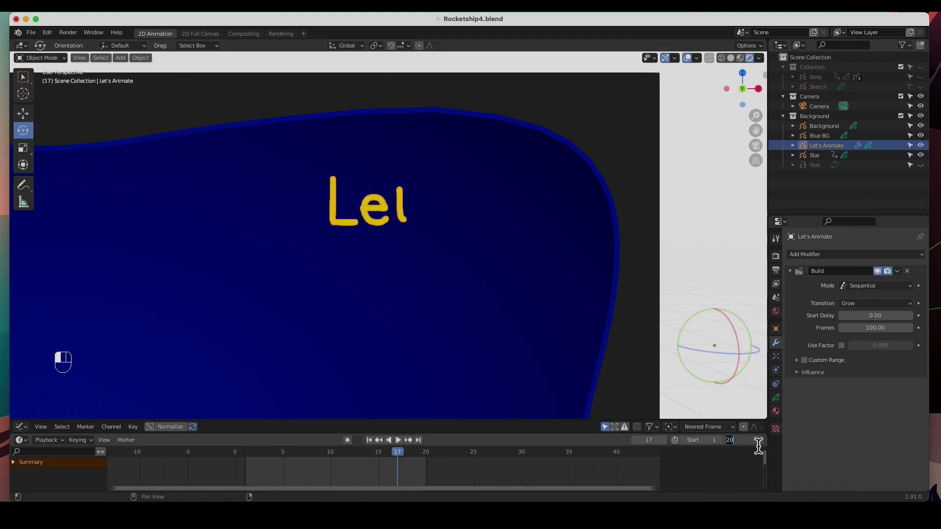
{"action": "type", "text": "100"}
{"action": "key", "text": "Return"}
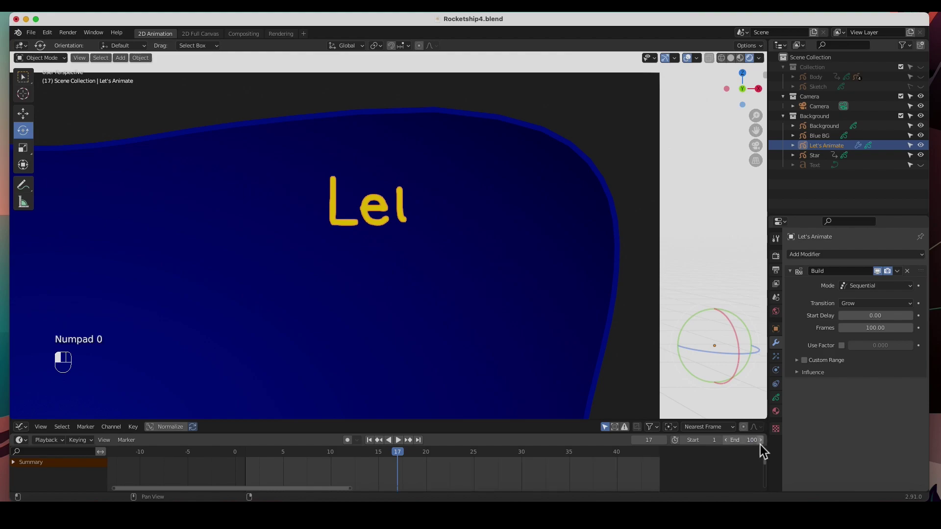
{"action": "mouse_move", "coordinate": [404, 460]}
{"action": "left_mouse_down"}
{"action": "mouse_move", "coordinate": [430, 452]}
{"action": "mouse_move", "coordinate": [641, 456]}
{"action": "mouse_move", "coordinate": [248, 450]}
{"action": "mouse_move", "coordinate": [660, 451]}
{"action": "left_mouse_up"}
{"action": "left_click_drag", "start_coordinate": [117, 457], "coordinate": [117, 458]}
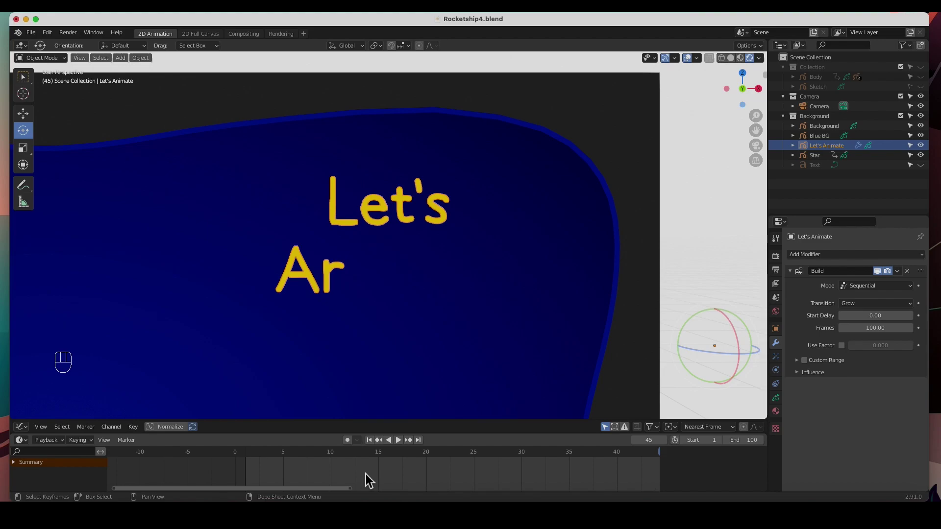
{"action": "key", "text": "Home"}
{"action": "mouse_move", "coordinate": [353, 451]}
{"action": "left_mouse_down"}
{"action": "mouse_move", "coordinate": [607, 457]}
{"action": "mouse_move", "coordinate": [158, 452]}
{"action": "mouse_move", "coordinate": [492, 451]}
{"action": "left_mouse_up"}
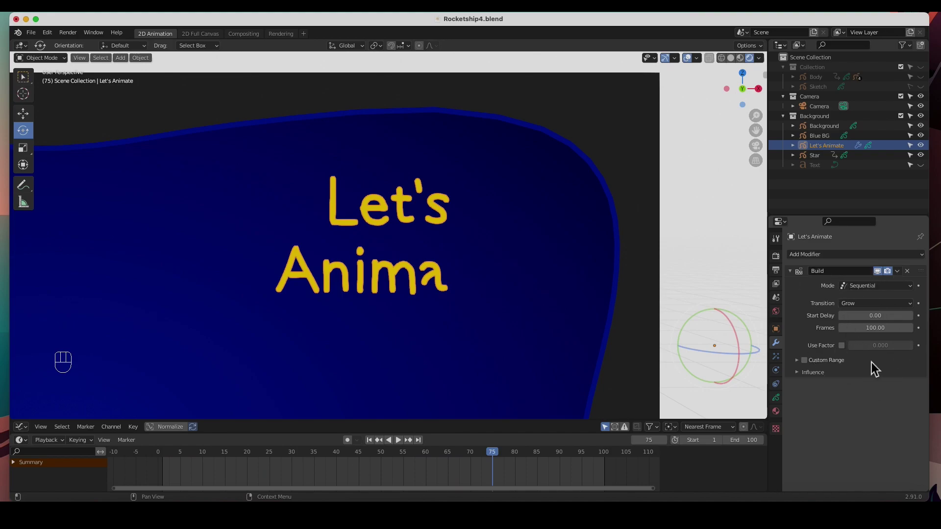
{"action": "left_click_drag", "start_coordinate": [495, 458], "coordinate": [606, 472]}
Add a Noise modifier to the text with Position 0.05 and Noise Scale 0.526, and play the animation.
{"action": "left_click", "coordinate": [827, 255]}
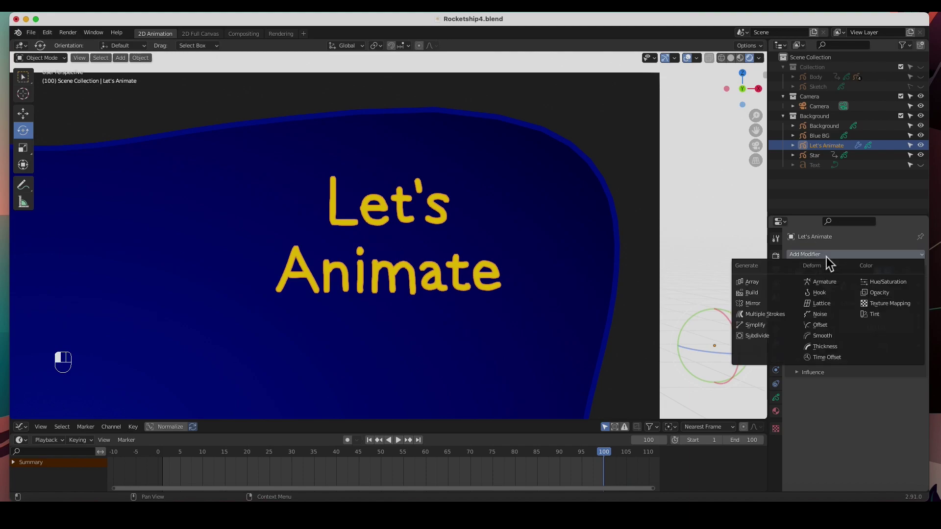
{"action": "left_click", "coordinate": [825, 317]}
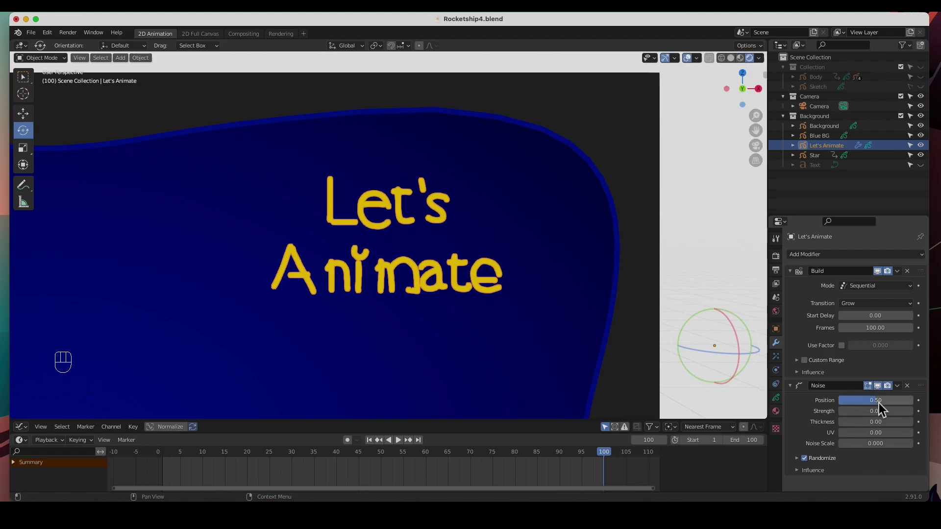
{"action": "left_click_drag", "start_coordinate": [878, 401], "coordinate": [843, 403]}
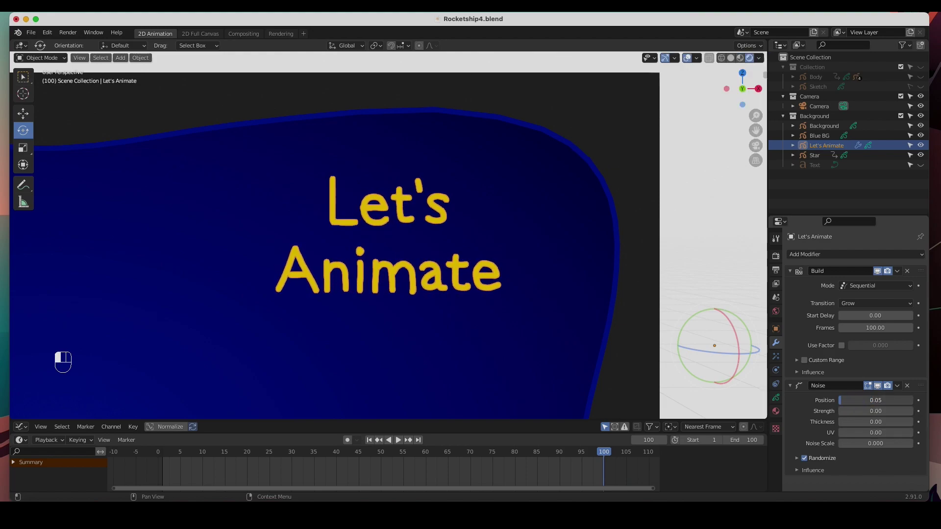
{"action": "left_click_drag", "start_coordinate": [843, 443], "coordinate": [882, 443]}
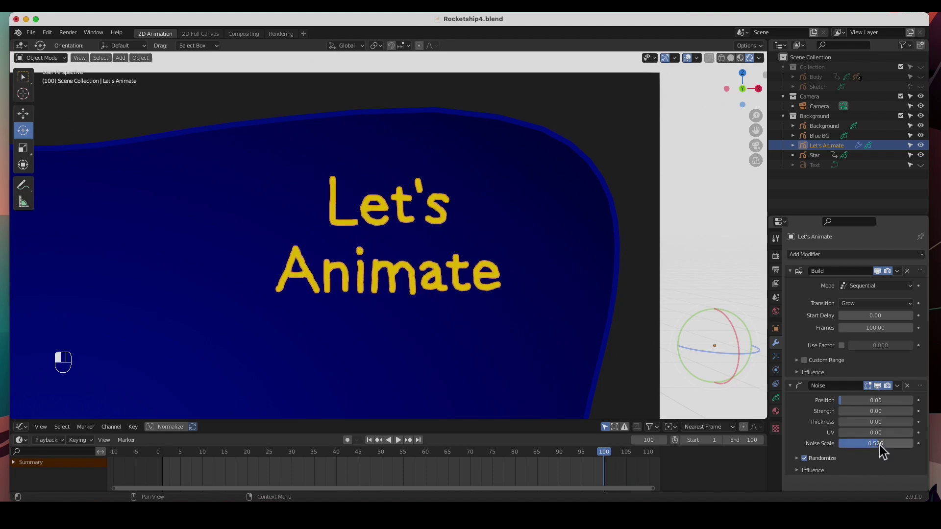
{"action": "left_click", "coordinate": [398, 440]}
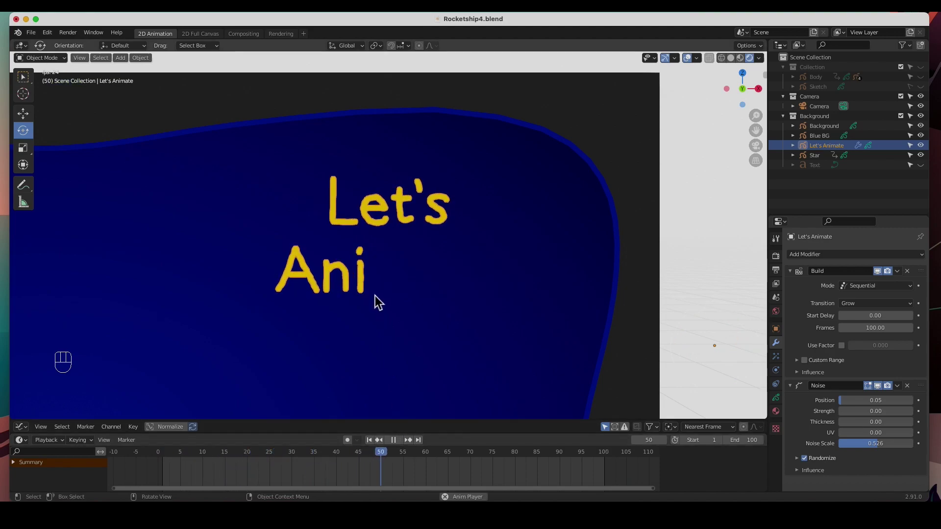
Lower the Noise modifier's Position to 0.03 and set its Randomize Step to 2.
{"action": "left_click", "coordinate": [877, 458]}
{"action": "scroll", "coordinate": [843, 465], "scroll_direction": "down", "scroll_amount": 1}
{"action": "left_click", "coordinate": [842, 459]}
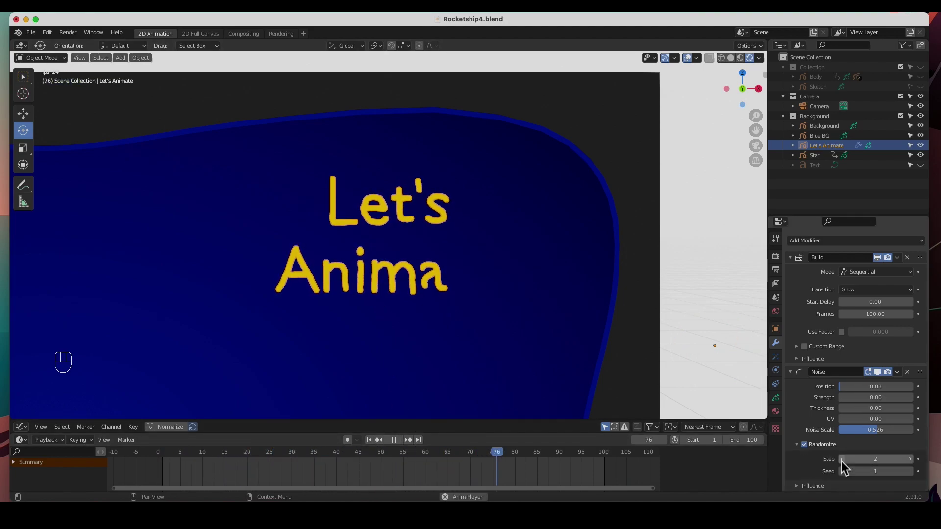
{"action": "left_click", "coordinate": [842, 459]}
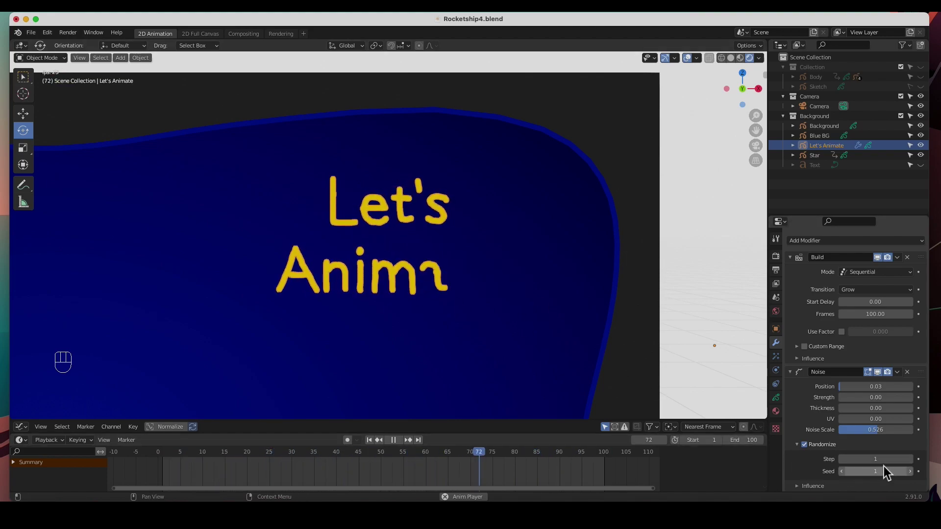
{"action": "left_click", "coordinate": [910, 459]}
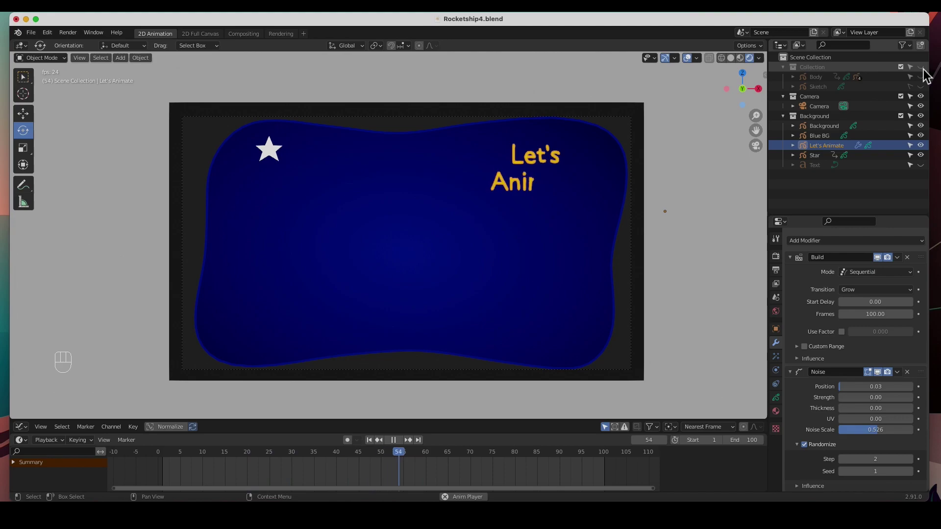
Show the rocket's Collection and Body objects, stop playback and scrub the full scene to frame 40.
{"action": "left_click", "coordinate": [921, 67]}
{"action": "left_click", "coordinate": [921, 76]}
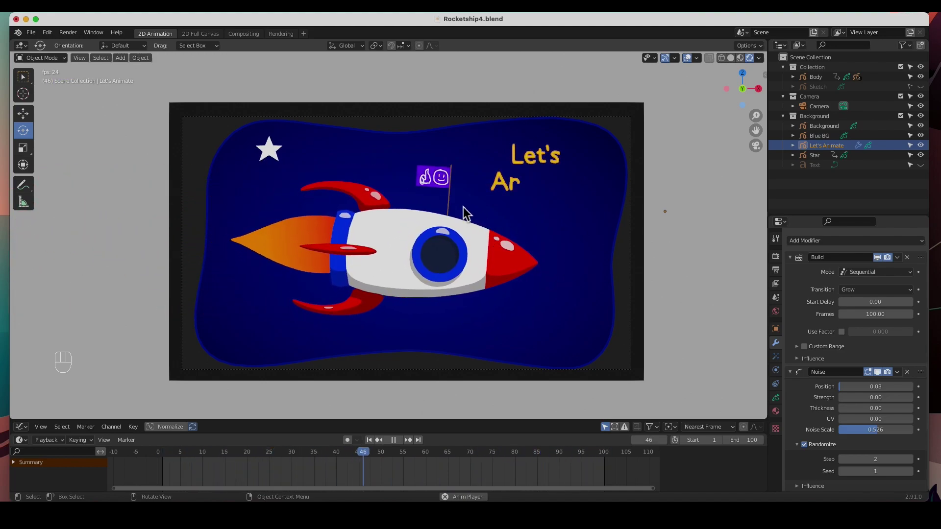
{"action": "left_click", "coordinate": [396, 441]}
{"action": "left_click_drag", "start_coordinate": [178, 454], "coordinate": [337, 455]}
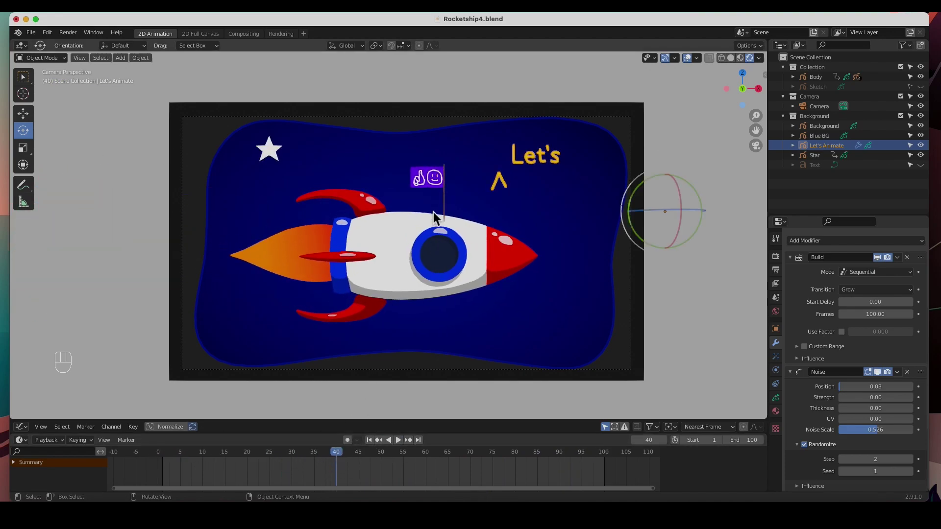
Add a Wave Distortion effect to the flag object.
{"action": "left_click", "coordinate": [435, 183]}
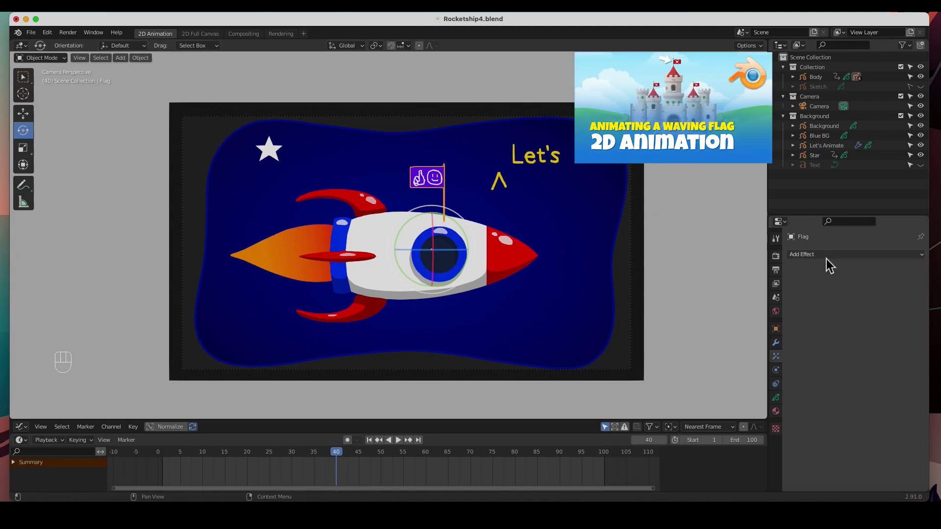
{"action": "left_click", "coordinate": [827, 257]}
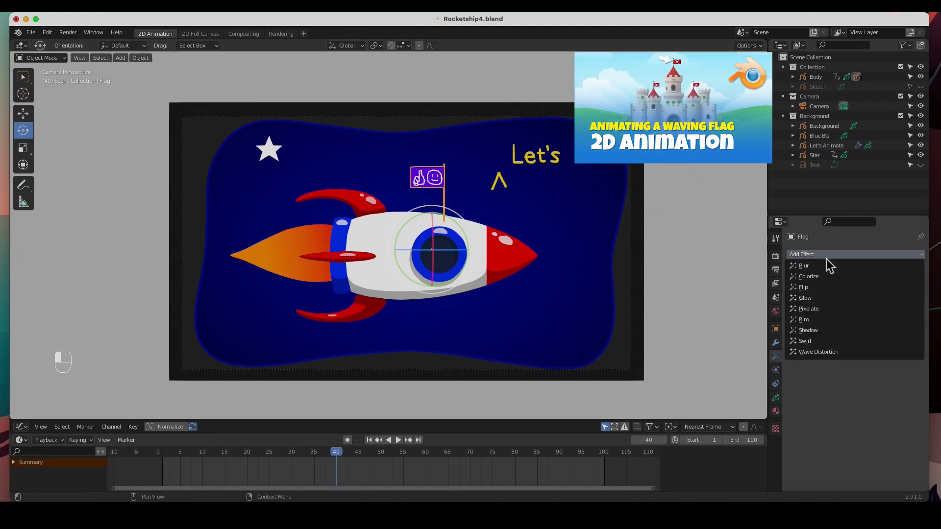
{"action": "left_click", "coordinate": [825, 353]}
{"action": "scroll", "coordinate": [444, 200], "scroll_direction": "up", "scroll_amount": 4}
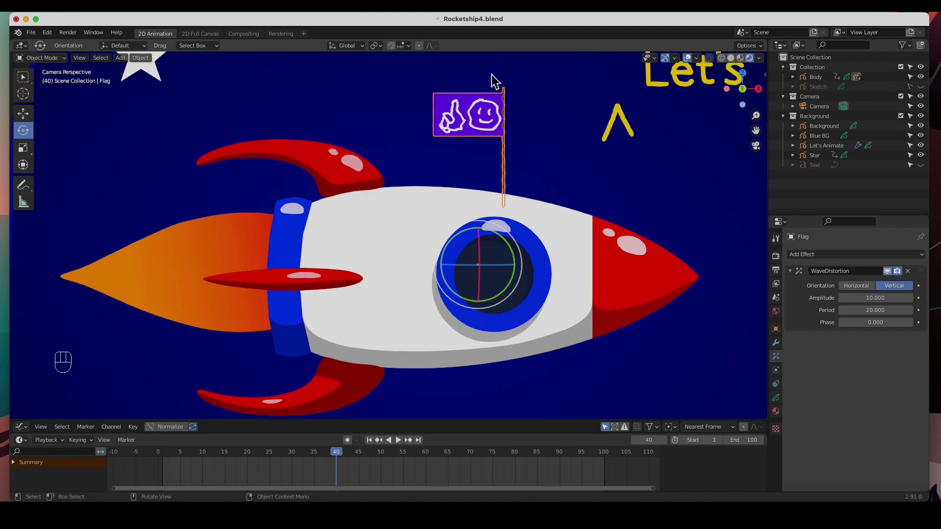
Compare the flag in Material Preview and Solid shading, ending in Rendered shading.
{"action": "left_click", "coordinate": [742, 59]}
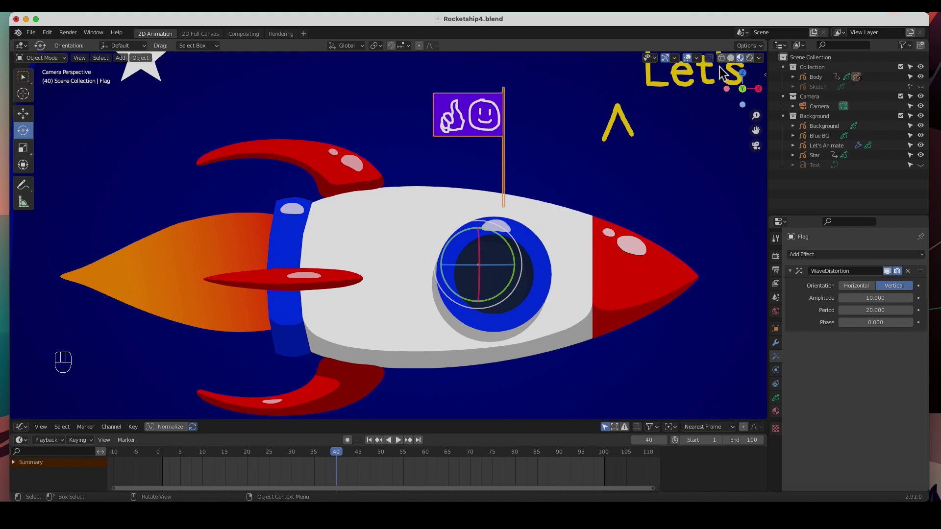
{"action": "left_click", "coordinate": [731, 58]}
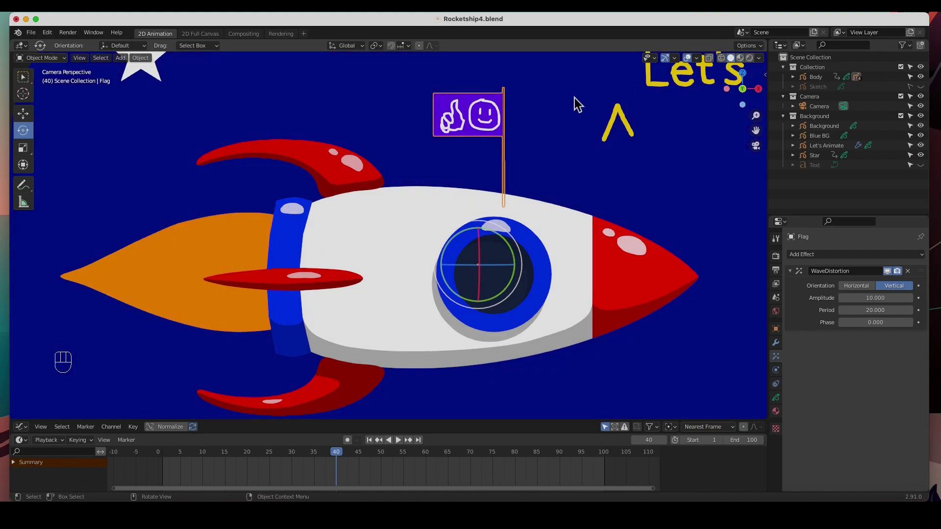
{"action": "left_click", "coordinate": [750, 59]}
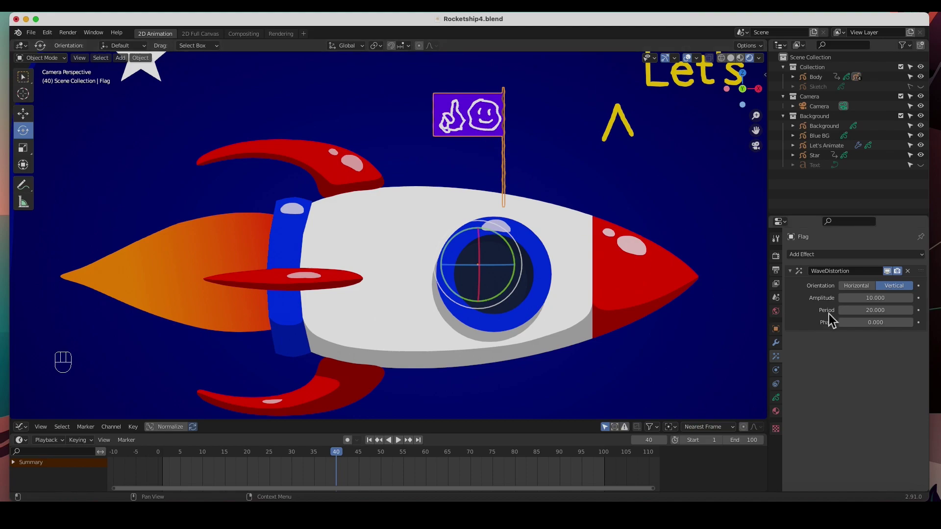
Set the flag's Wave Distortion to Amplitude 39.8, Horizontal orientation and Period 87.1.
{"action": "mouse_move", "coordinate": [856, 301]}
{"action": "left_mouse_down"}
{"action": "mouse_move", "coordinate": [907, 301]}
{"action": "mouse_move", "coordinate": [863, 319]}
{"action": "left_mouse_up"}
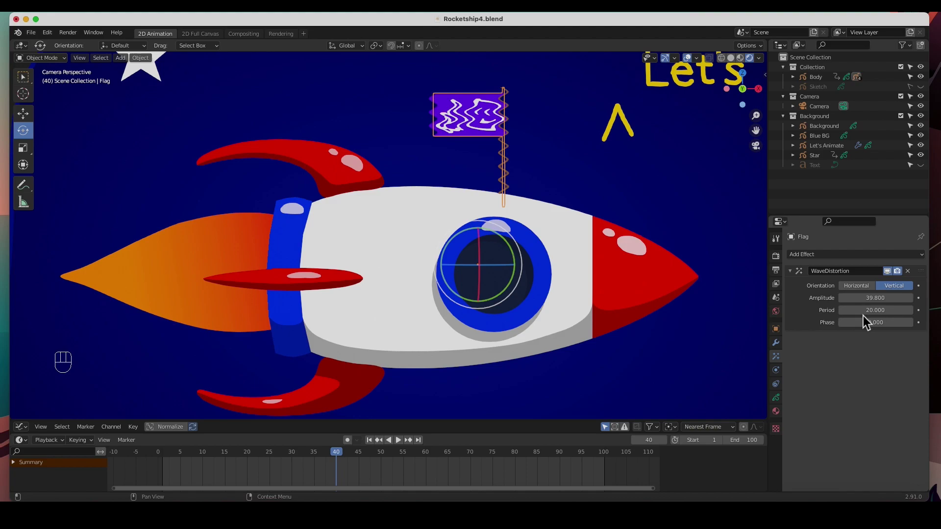
{"action": "left_click", "coordinate": [858, 286]}
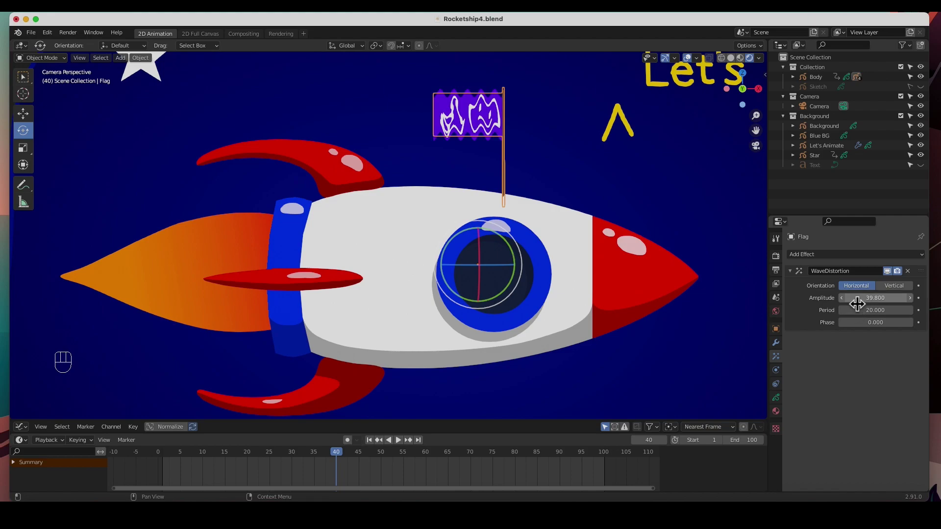
{"action": "left_click_drag", "start_coordinate": [858, 314], "coordinate": [836, 324]}
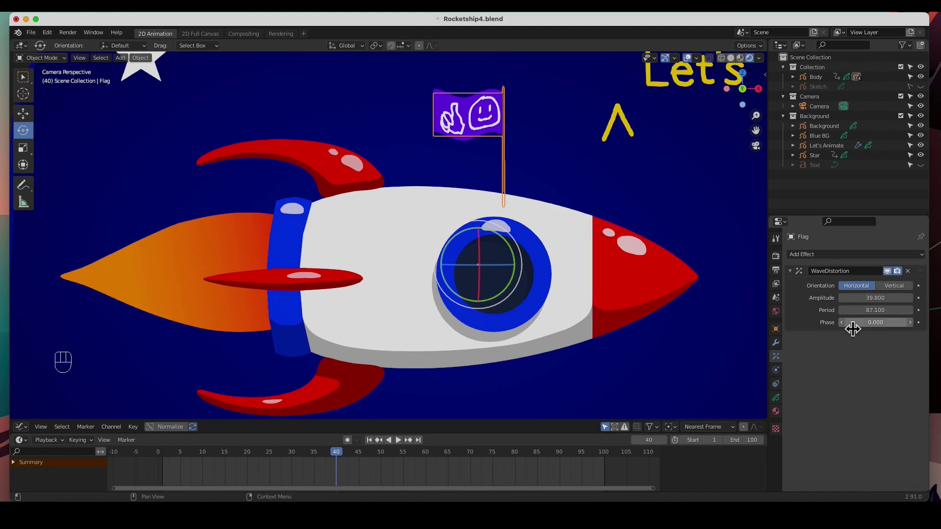
Set the Wave Distortion's Phase to 1 and keyframe it at frame 1.
{"action": "mouse_move", "coordinate": [863, 324]}
{"action": "left_mouse_down"}
{"action": "mouse_move", "coordinate": [884, 324]}
{"action": "mouse_move", "coordinate": [868, 326]}
{"action": "left_mouse_up"}
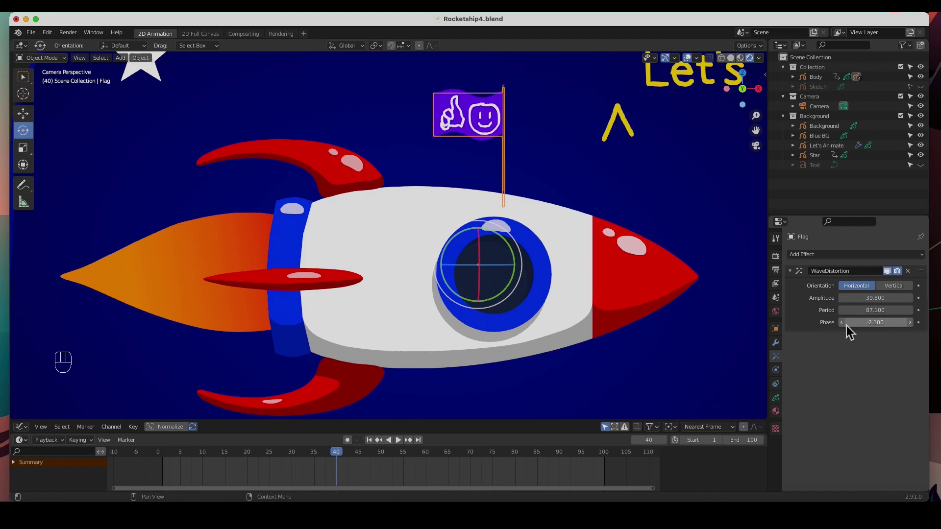
{"action": "left_click", "coordinate": [876, 324]}
{"action": "type", "text": "1"}
{"action": "key", "text": "Return"}
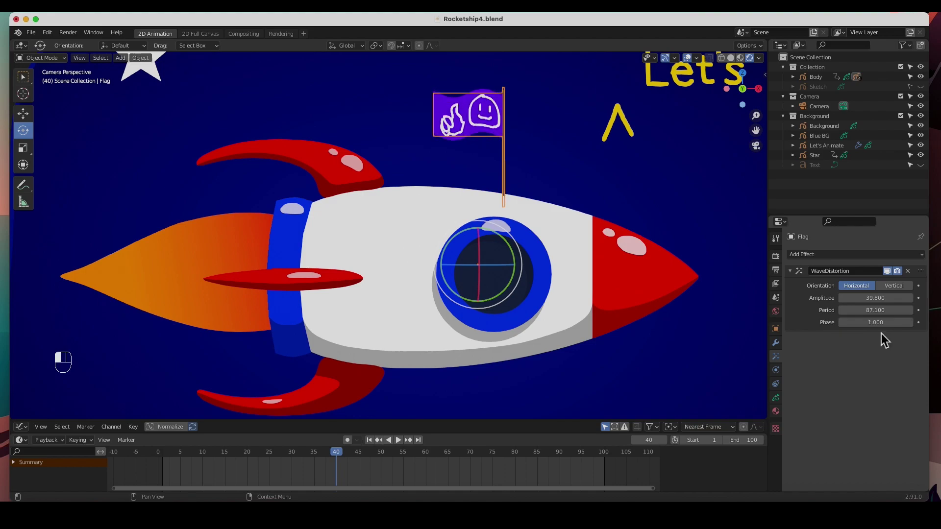
{"action": "left_click", "coordinate": [166, 454]}
{"action": "key", "text": "space"}
{"action": "key", "text": "space"}
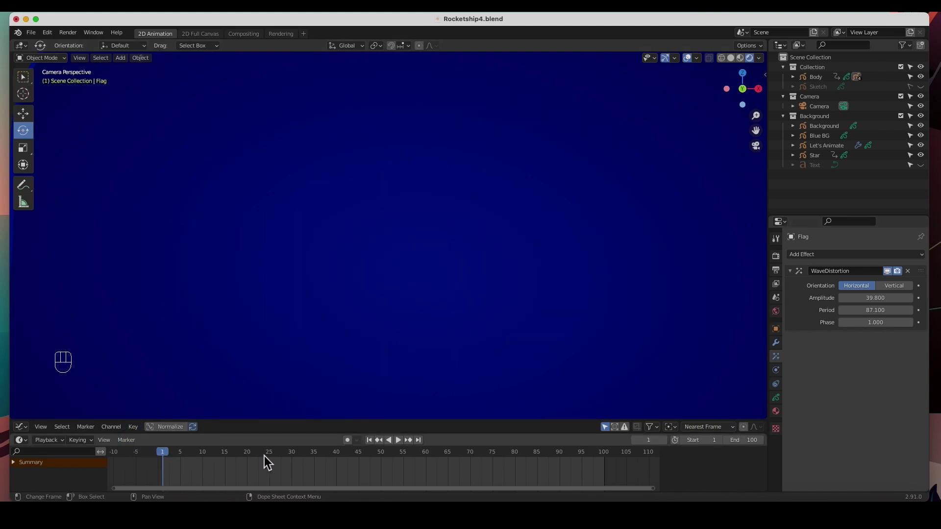
{"action": "left_click", "coordinate": [918, 323]}
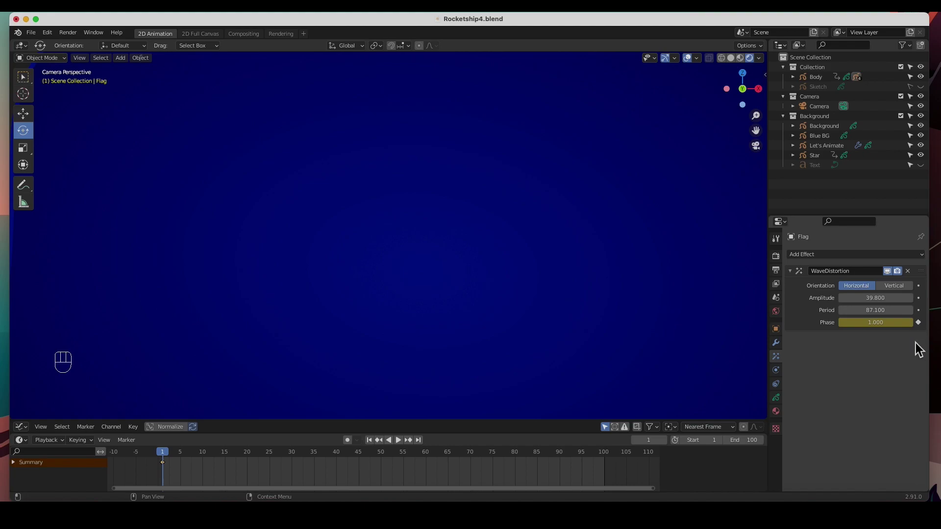
Keyframe the Wave Distortion's Phase at 50 on frame 100 and play the waving flag animation.
{"action": "left_click_drag", "start_coordinate": [164, 455], "coordinate": [610, 466]}
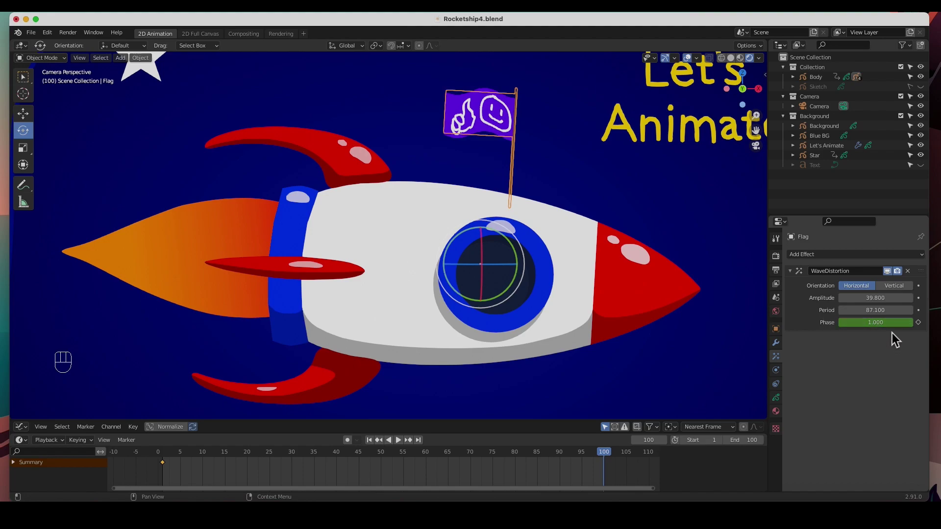
{"action": "left_click_drag", "start_coordinate": [871, 328], "coordinate": [902, 329]}
{"action": "left_click", "coordinate": [872, 330]}
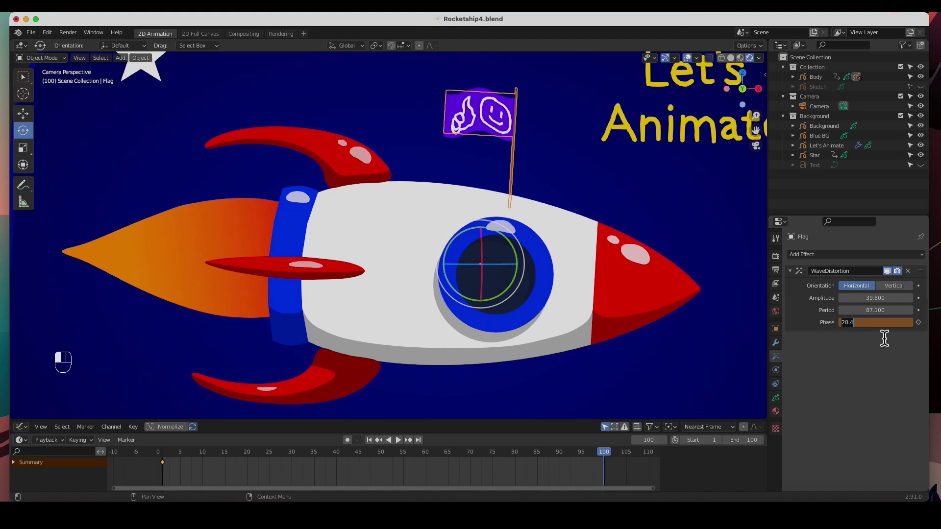
{"action": "key", "text": "Return"}
{"action": "left_click", "coordinate": [918, 323]}
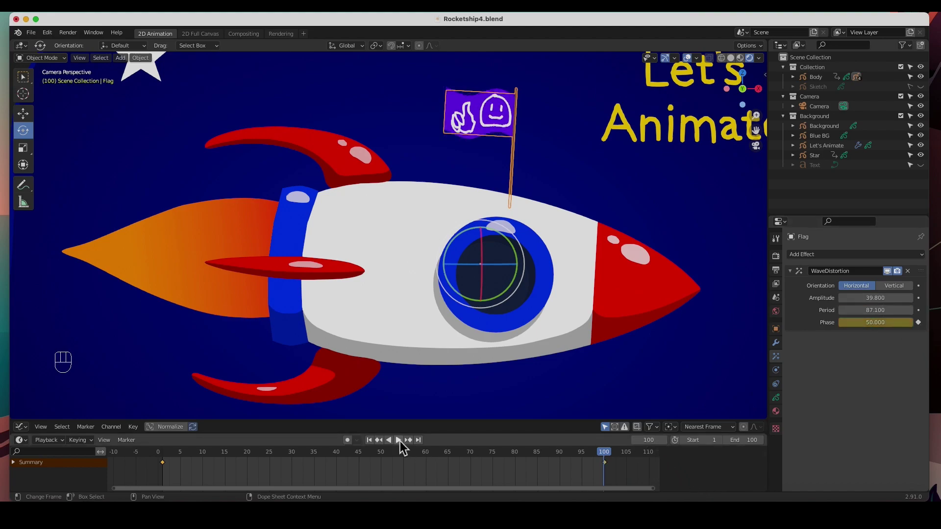
{"action": "left_click", "coordinate": [399, 441]}
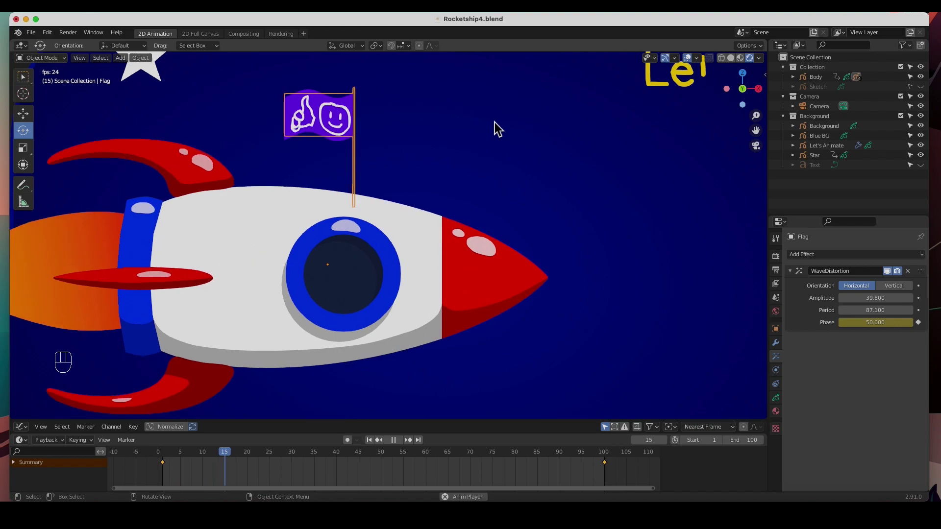
{"action": "left_click", "coordinate": [393, 440]}
Try a Wave Distortion Phase of 40 at frame 100 without a new keyframe.
{"action": "left_click", "coordinate": [605, 452]}
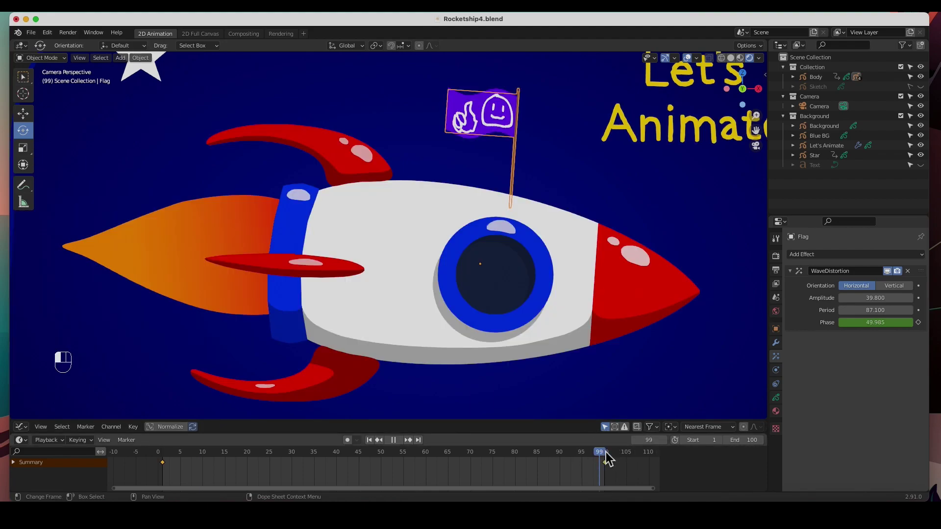
{"action": "left_click", "coordinate": [870, 323]}
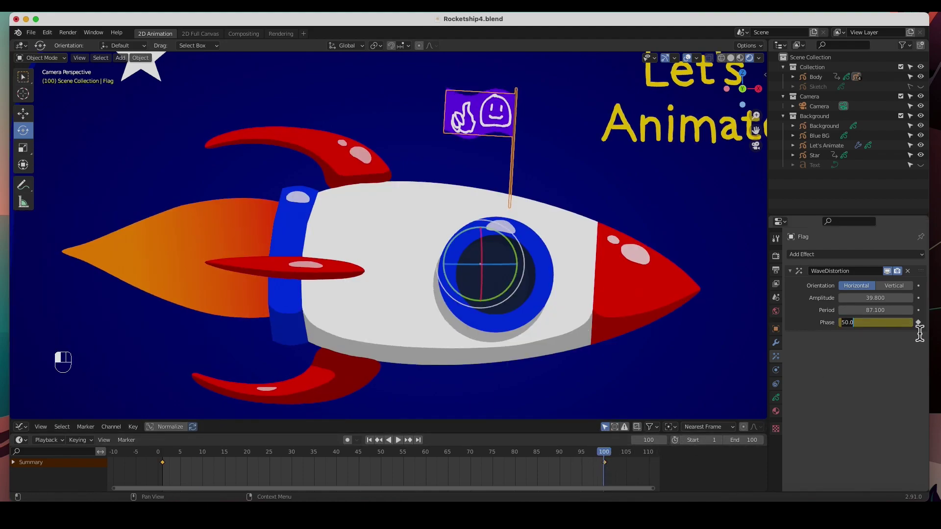
{"action": "type", "text": "40"}
{"action": "key", "text": "Return"}
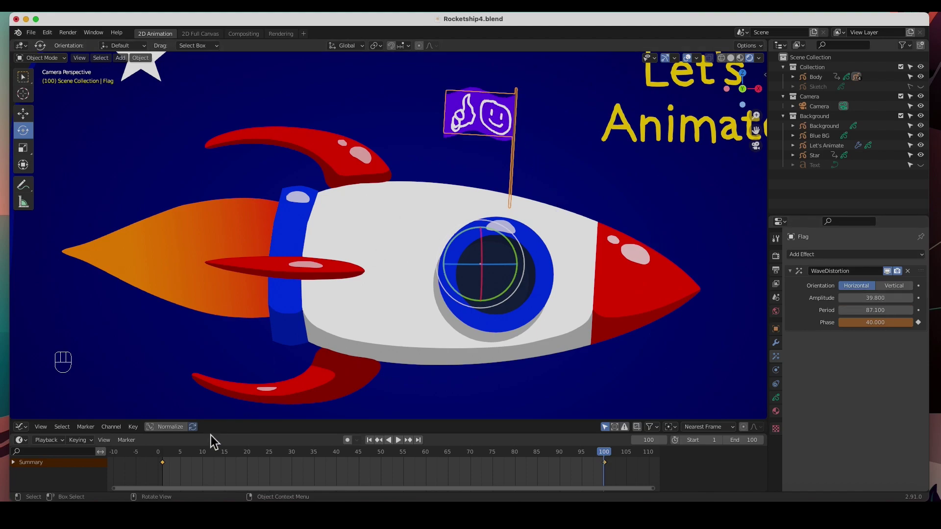
Enlarge the Graph Editor, fit the flag's Phase curve in view and set its keyframe interpolation to Linear.
{"action": "left_click_drag", "start_coordinate": [229, 422], "coordinate": [229, 283]}
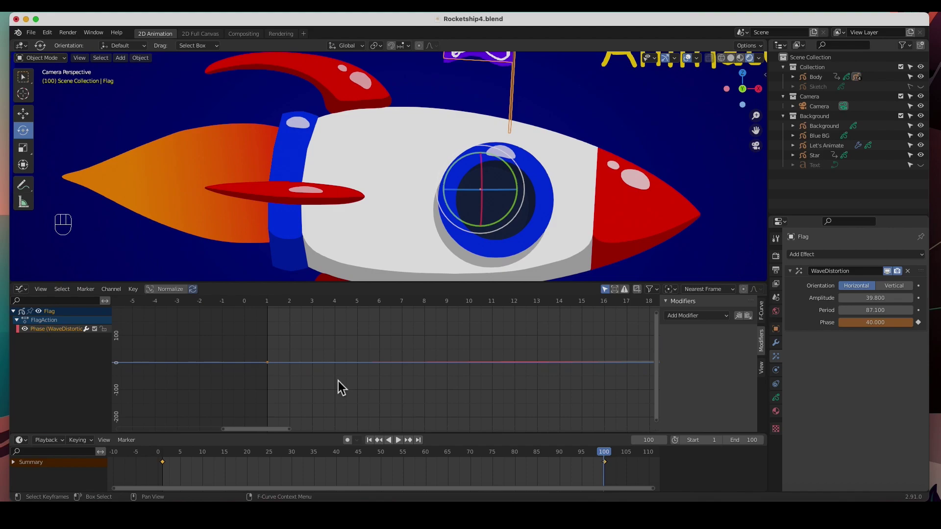
{"action": "key", "text": "Home"}
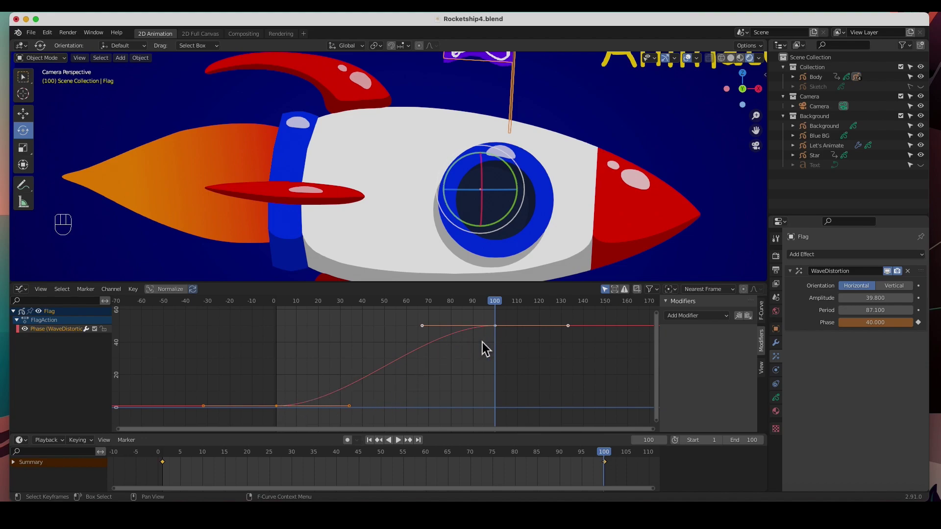
{"action": "right_click", "coordinate": [438, 344]}
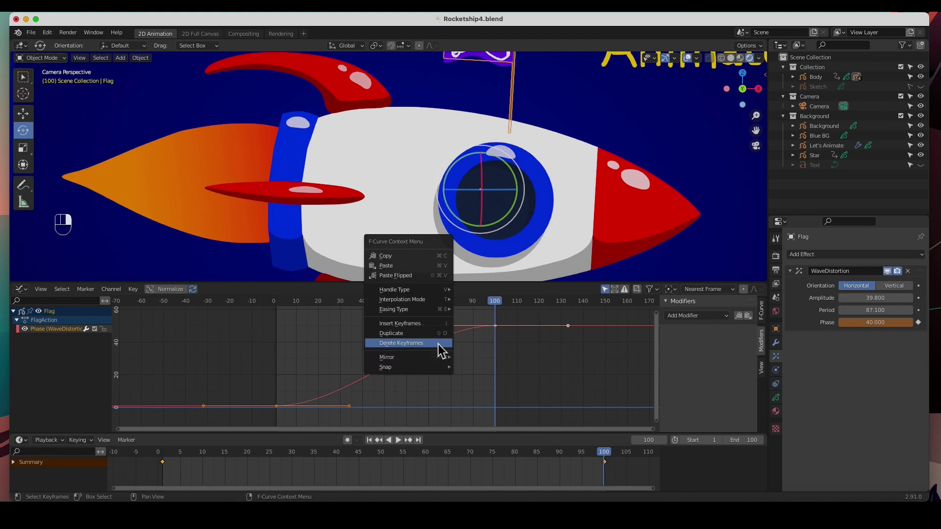
{"action": "mouse_move", "coordinate": [437, 300]}
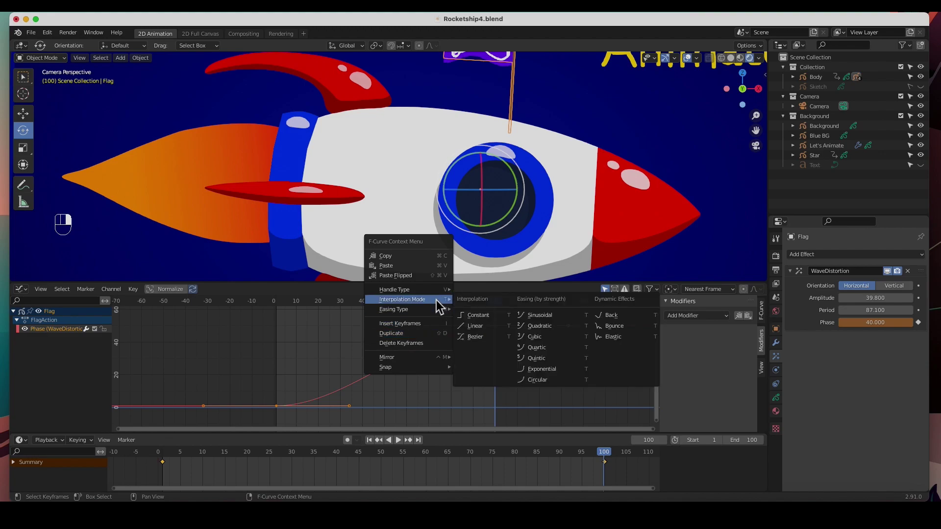
{"action": "left_click", "coordinate": [475, 325]}
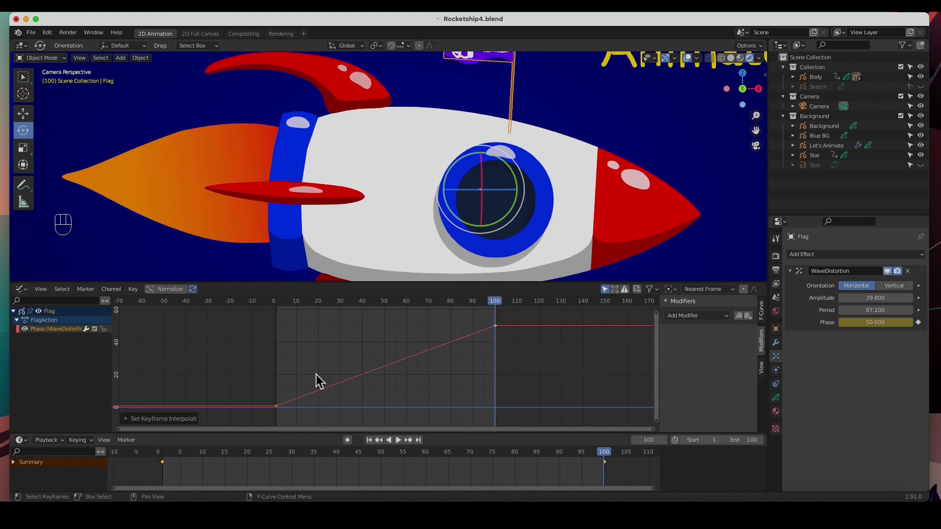
Play the animation and review the waving flag within the full camera frame.
{"action": "scroll", "coordinate": [454, 207], "scroll_direction": "down", "scroll_amount": 4}
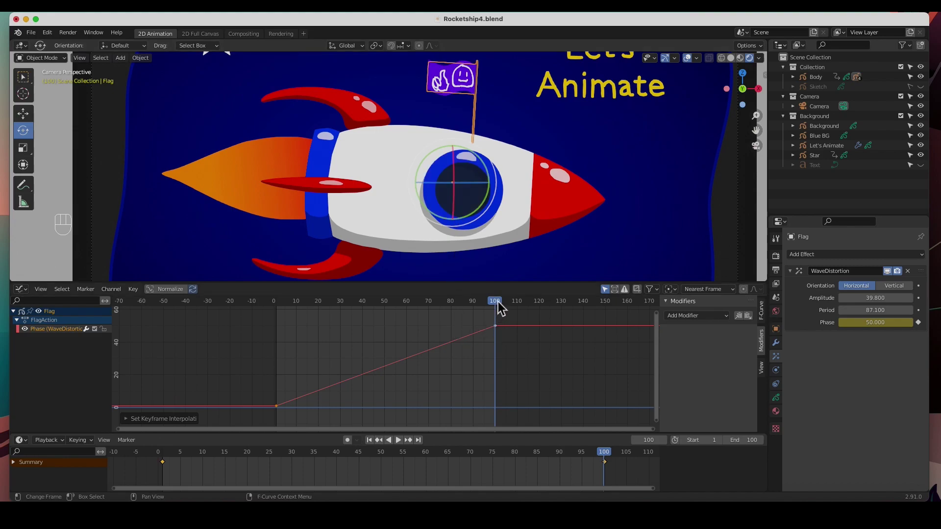
{"action": "key", "text": "space"}
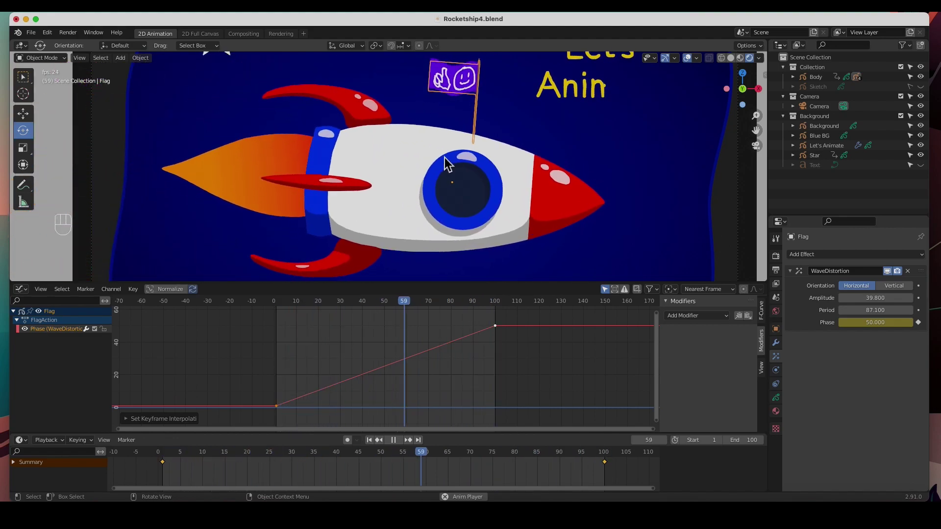
{"action": "scroll", "coordinate": [438, 186], "scroll_direction": "down", "scroll_amount": 3}
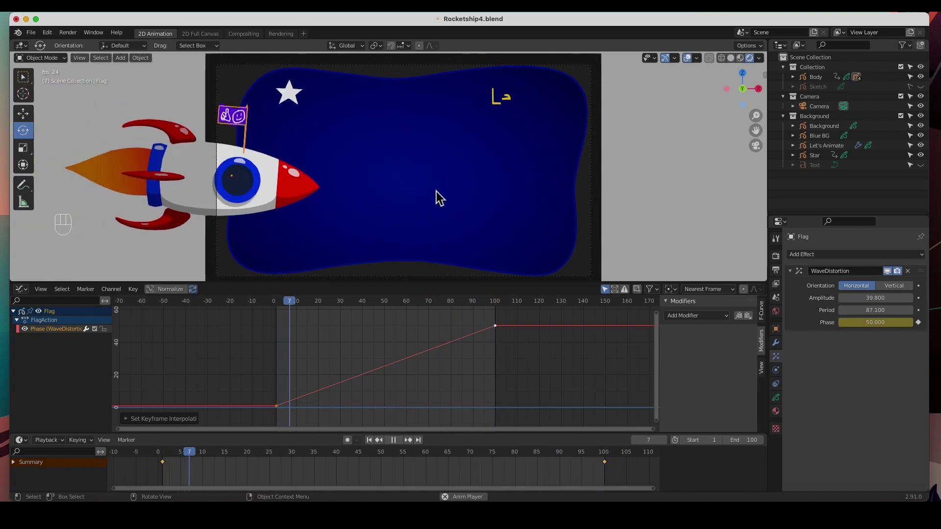